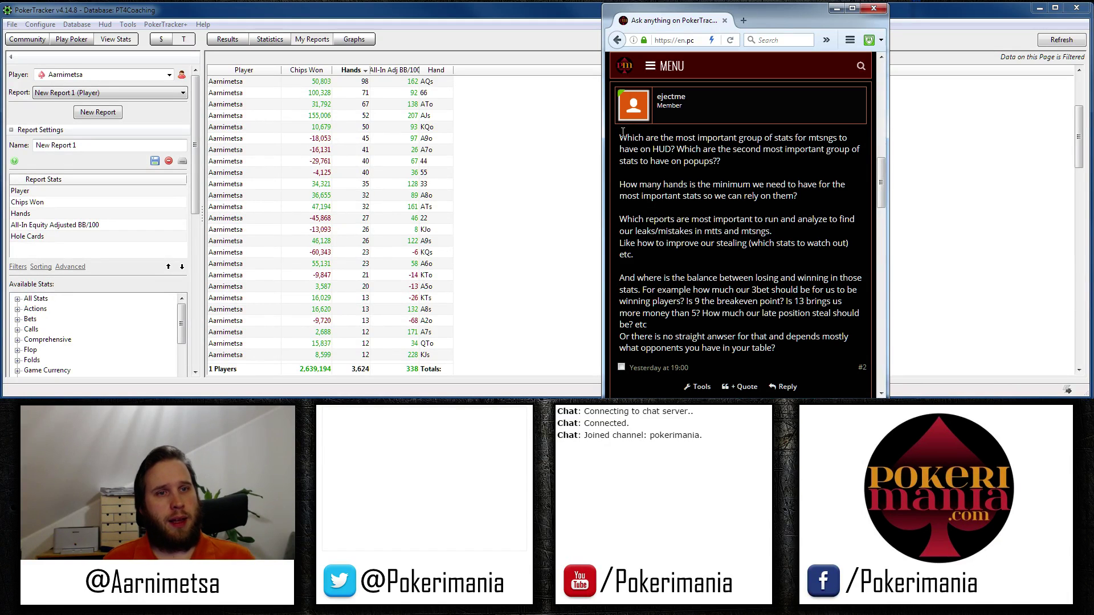
- Read the forum post's questions on the most important HUD stats, popup stats and the minimum number of hands
drag(620, 138, 675, 150)
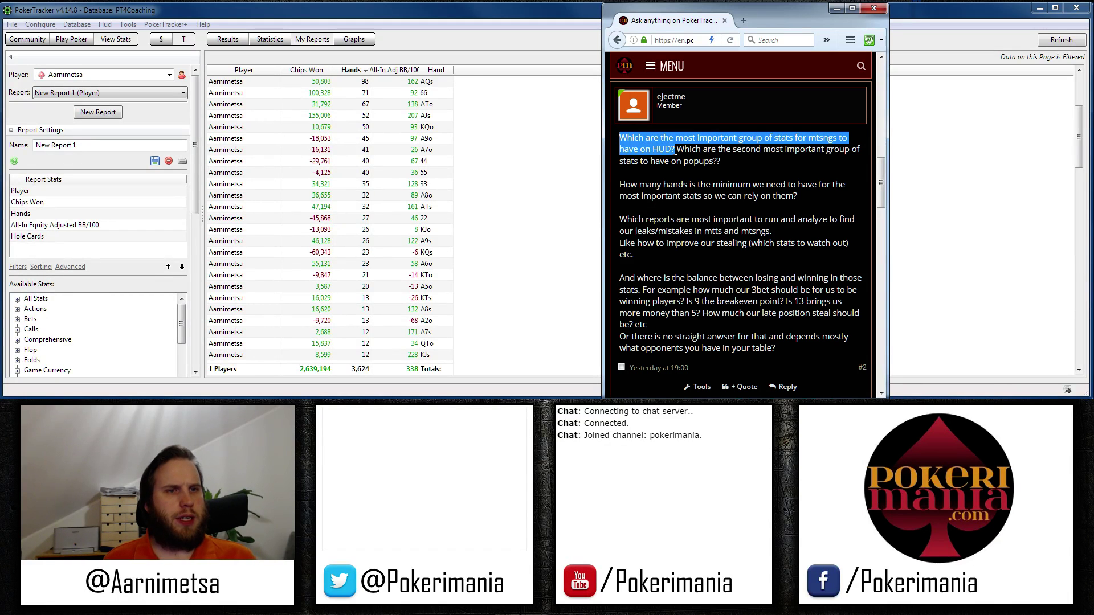
click(783, 192)
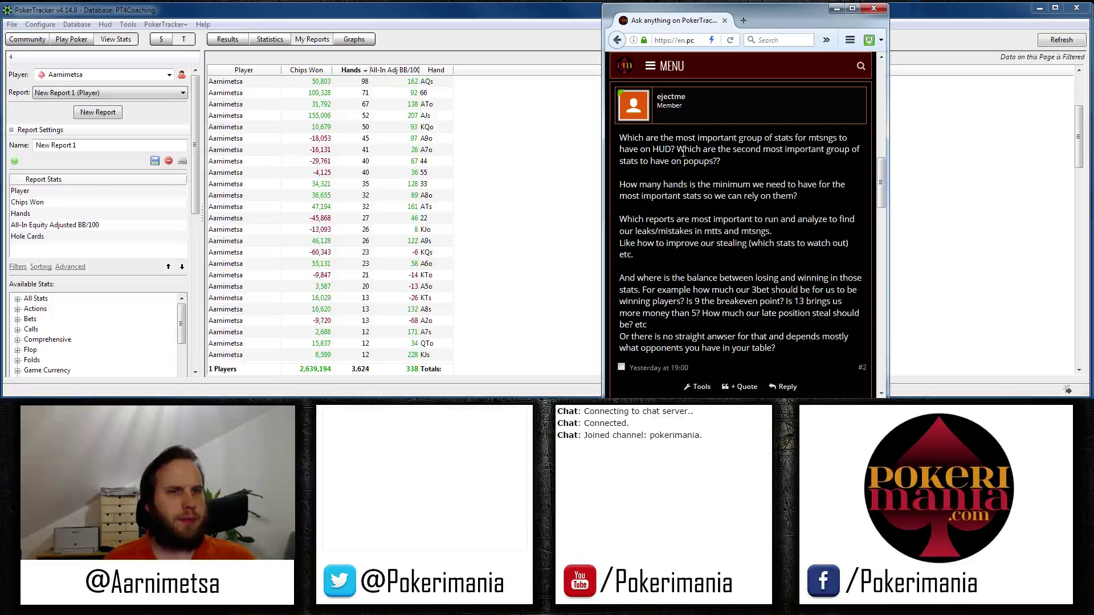
drag(677, 149, 778, 164)
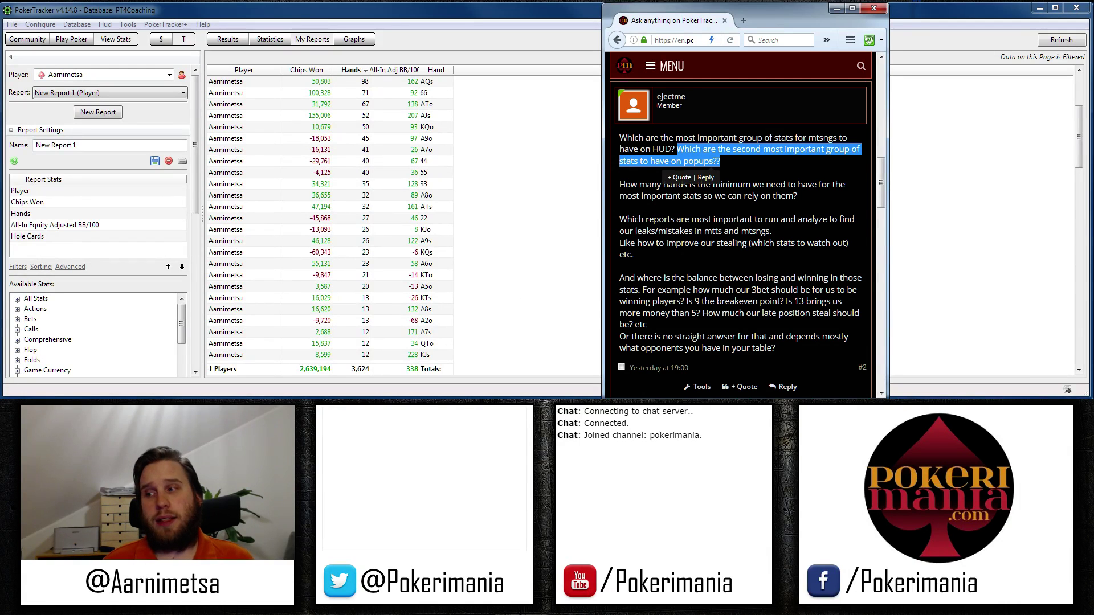
key(alt+Tab)
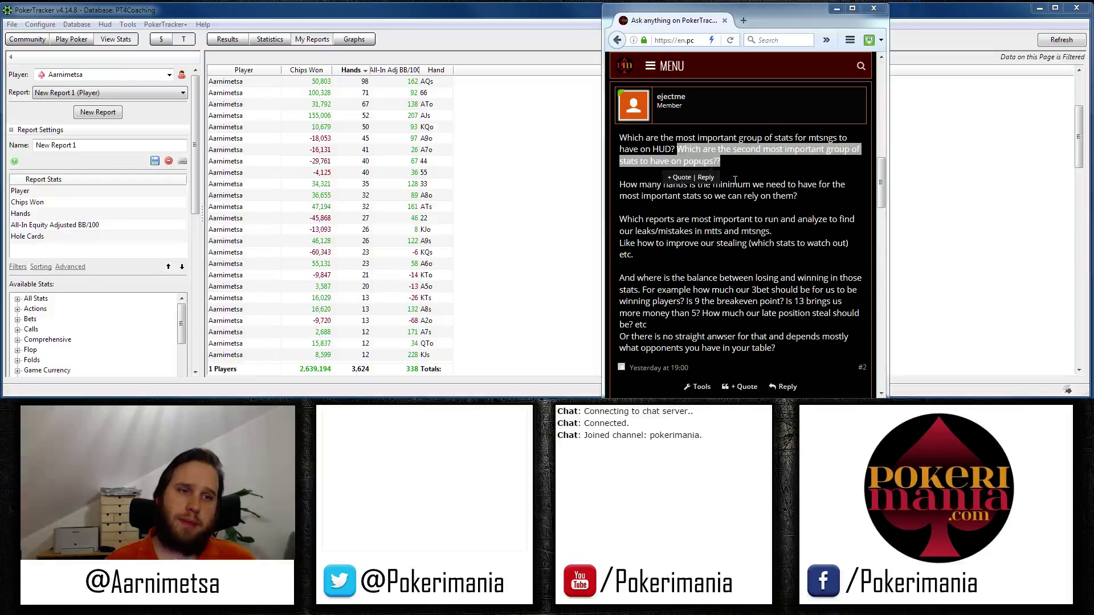
click(812, 166)
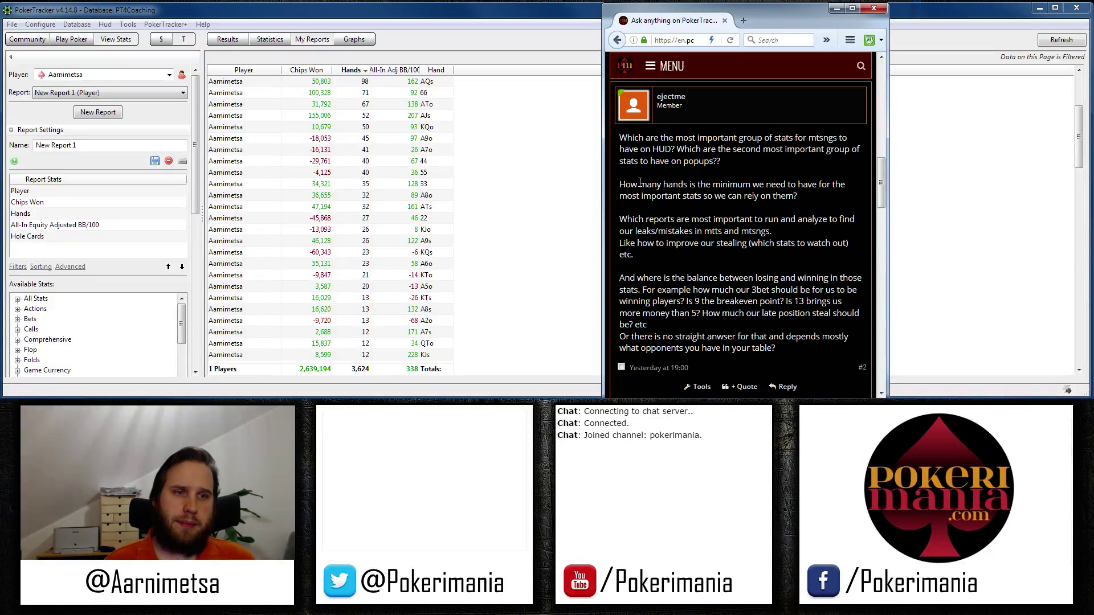
drag(620, 186, 799, 214)
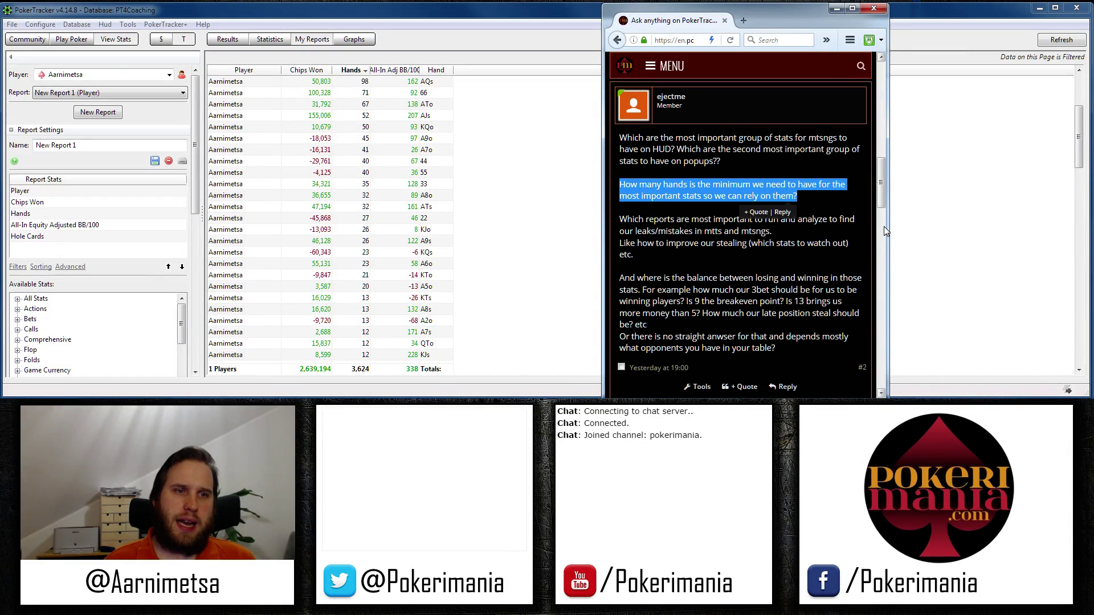
click(824, 199)
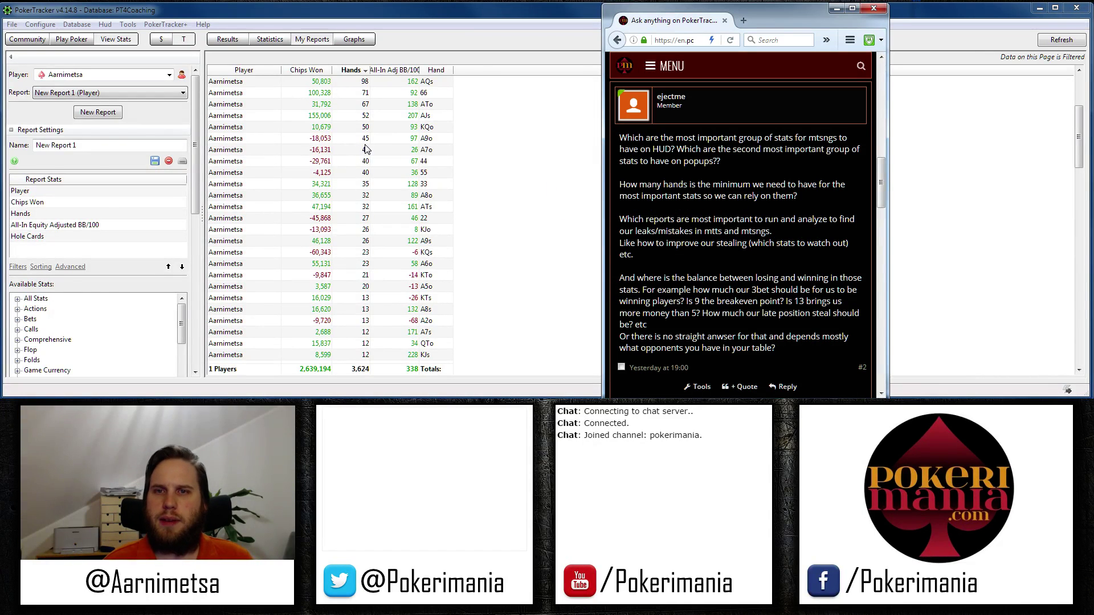
- Switch to PokerTracker and show the EffectiveStackSizeReport (Player) without filters, sorted from the largest preflop effective stack size down
click(114, 93)
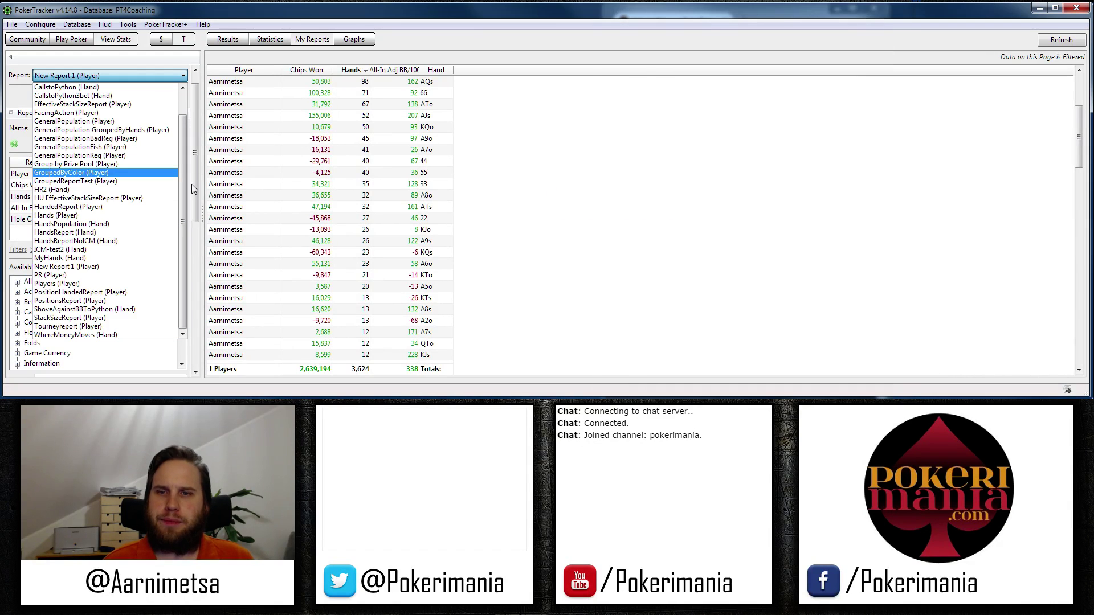
click(78, 105)
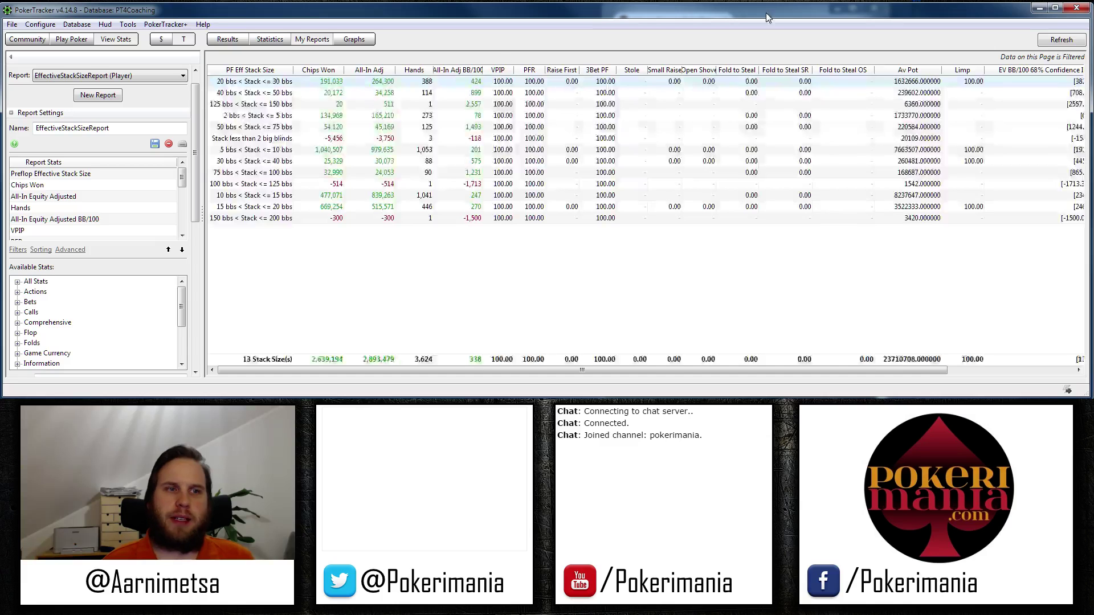
click(251, 70)
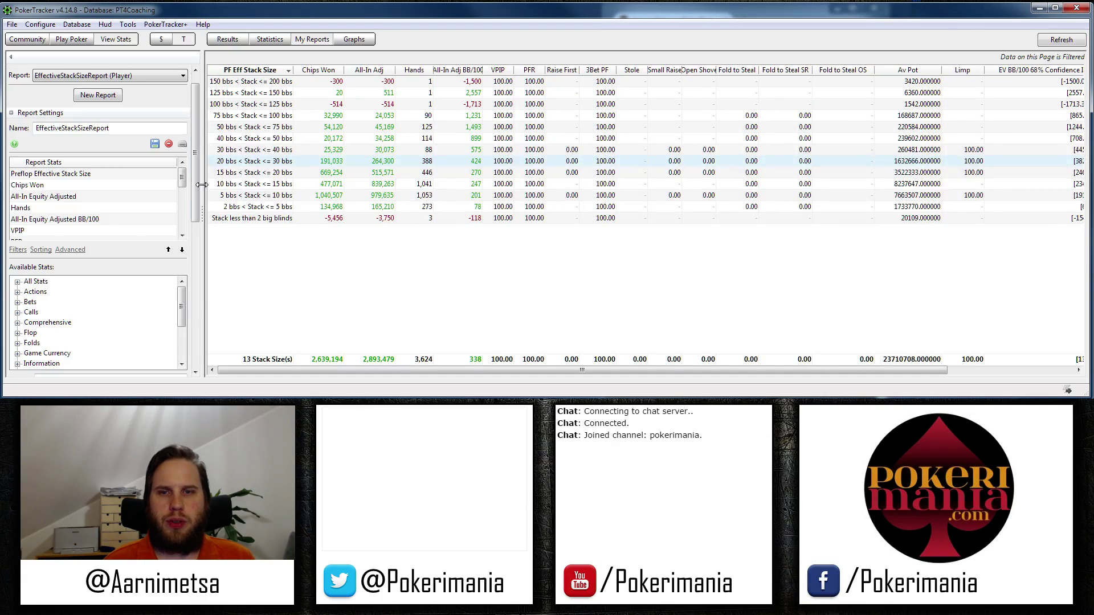
drag(194, 180, 206, 351)
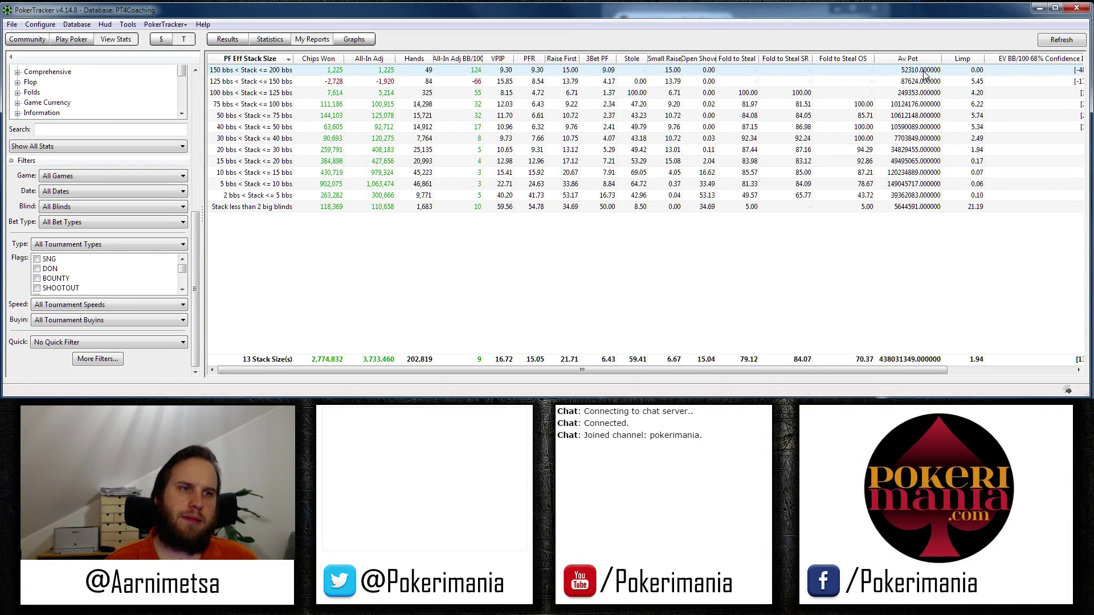
- Examine the average pot, winnings, steal and limp stats across the effective stack size rows
click(909, 174)
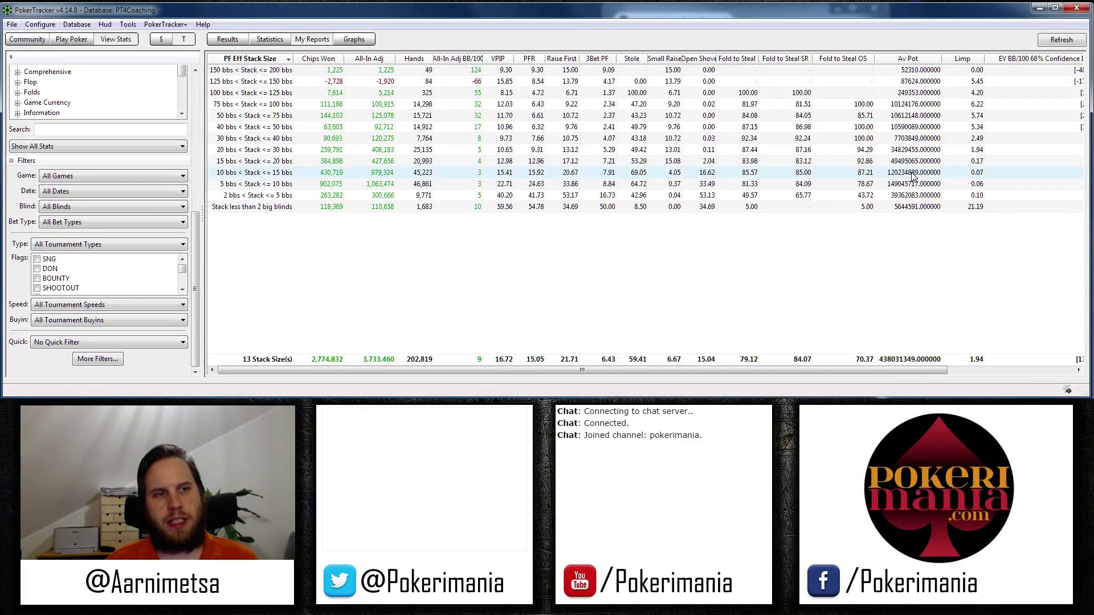
click(911, 182)
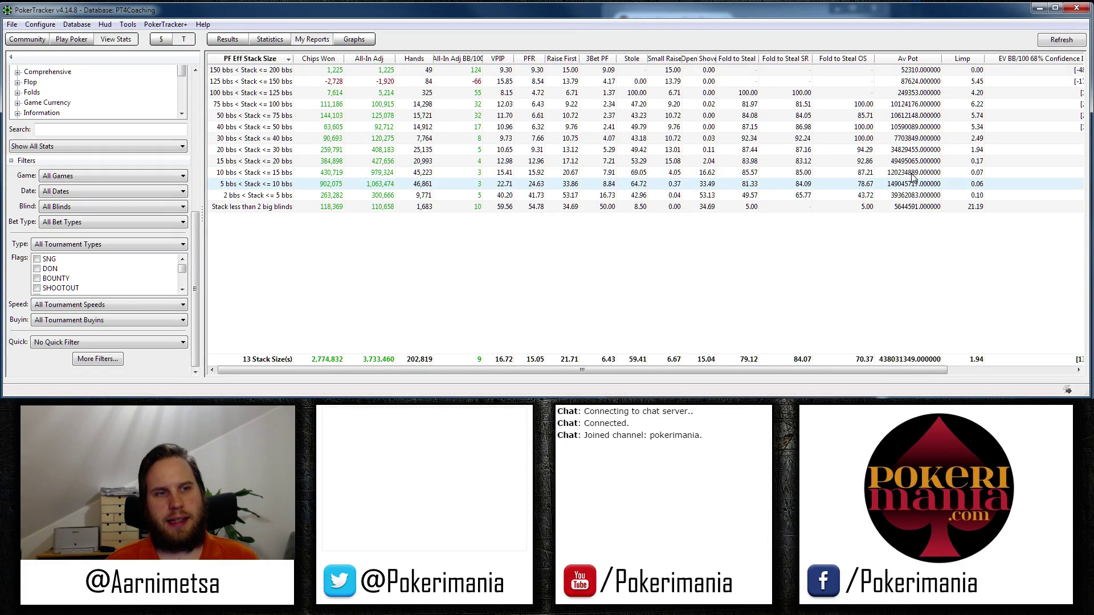
click(918, 107)
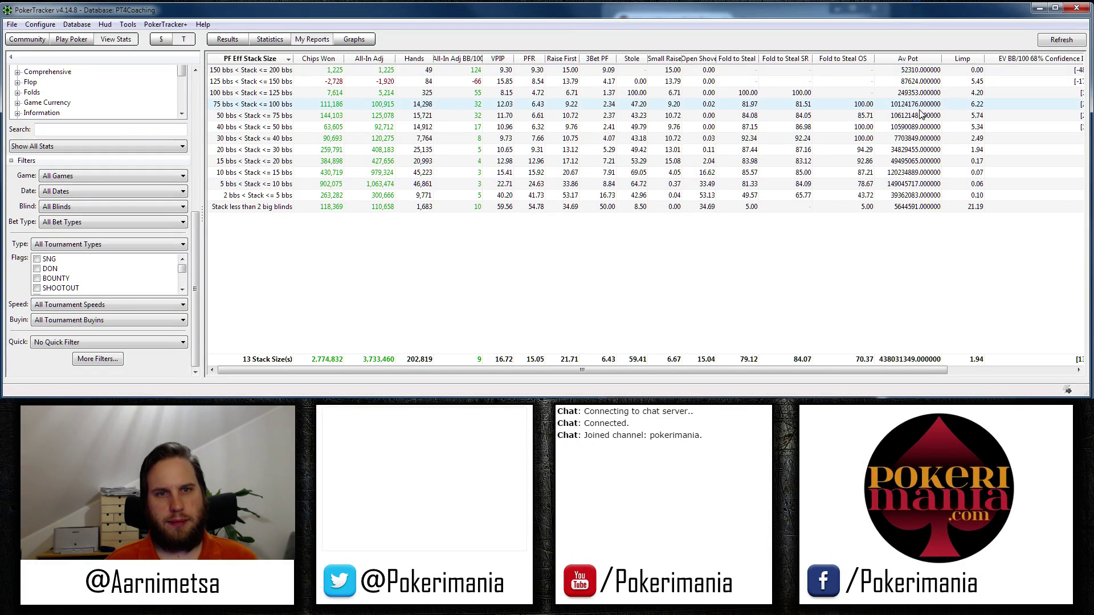
click(920, 116)
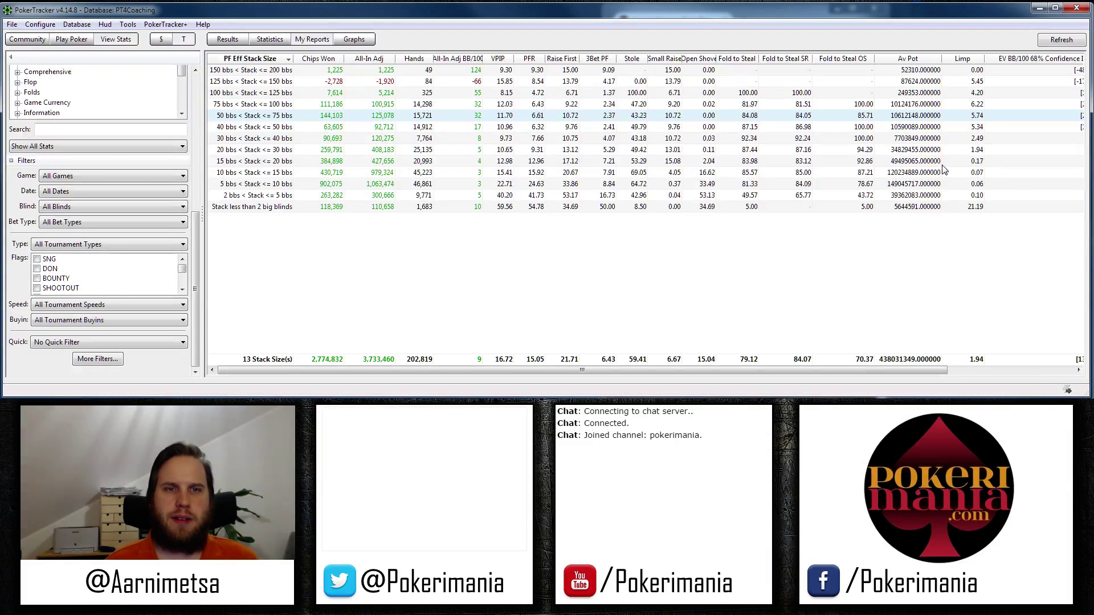
mouse_move(946, 165)
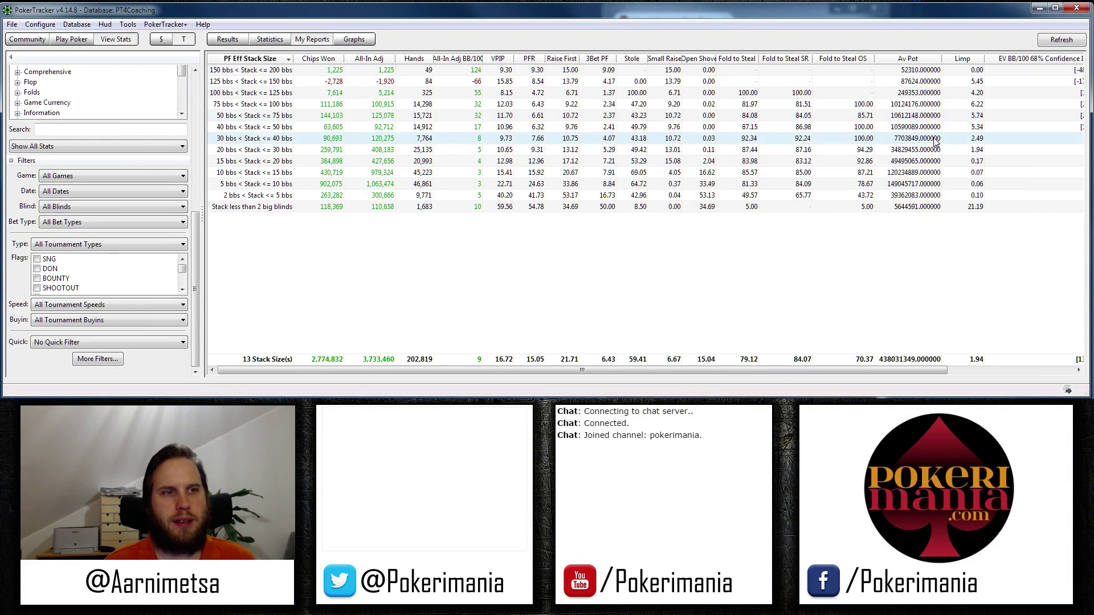
click(926, 150)
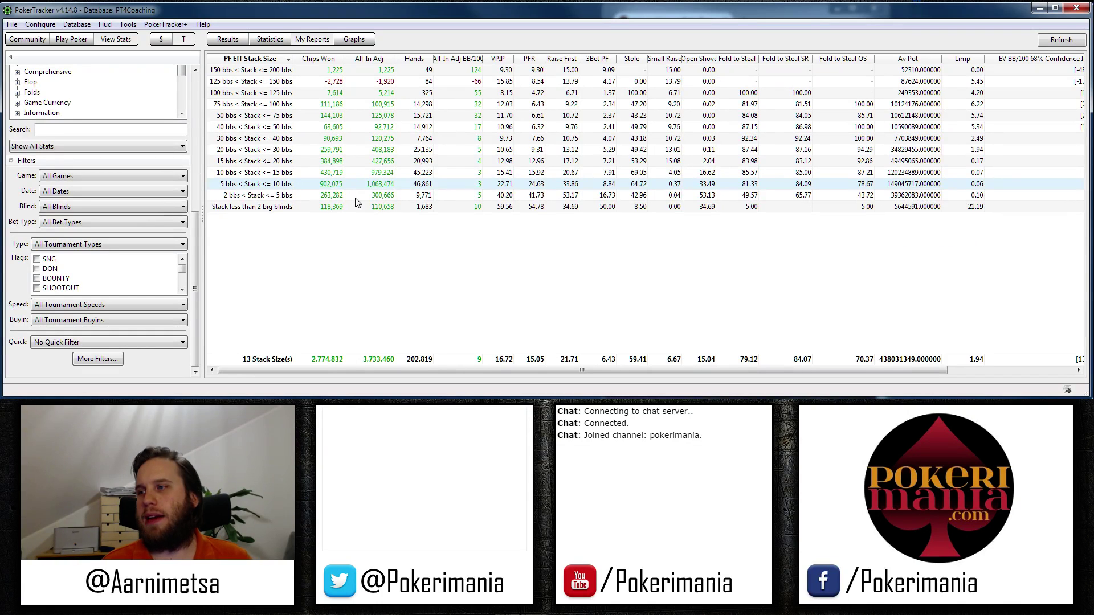
mouse_move(359, 202)
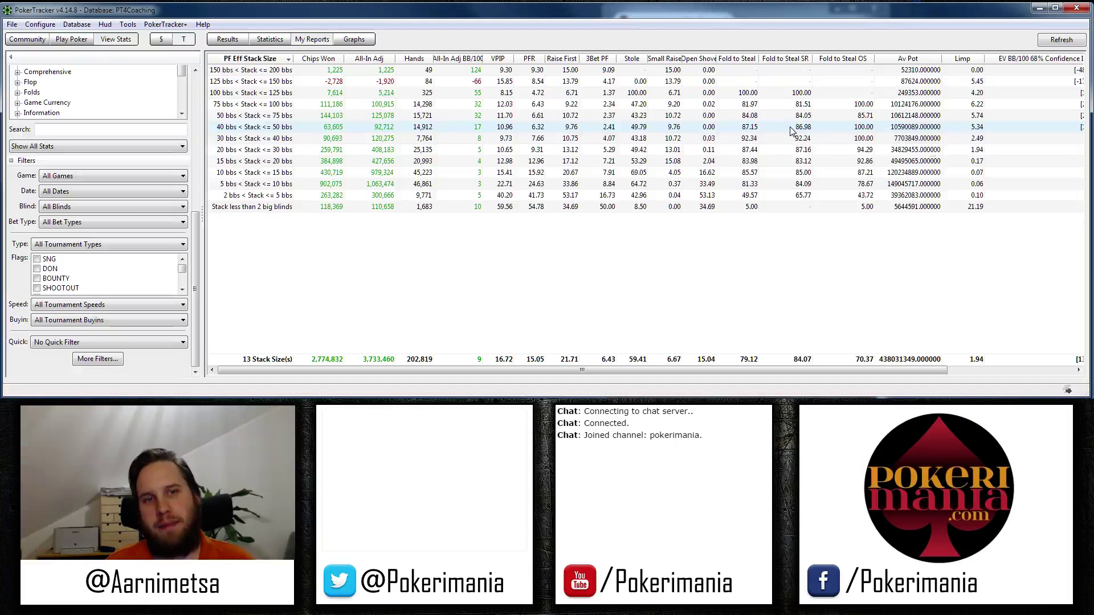
mouse_move(790, 130)
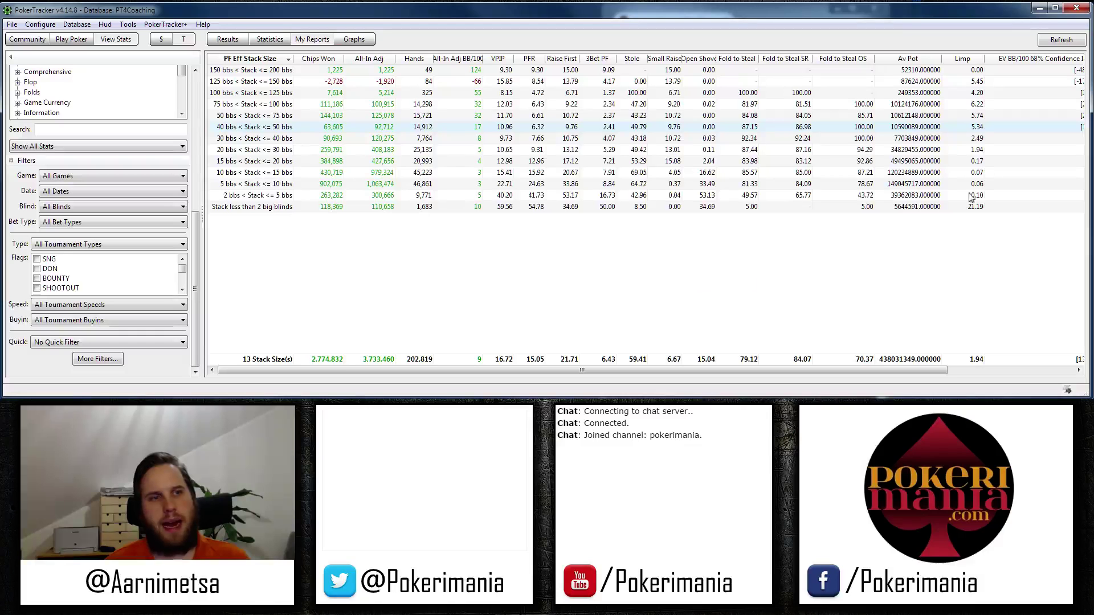
click(911, 160)
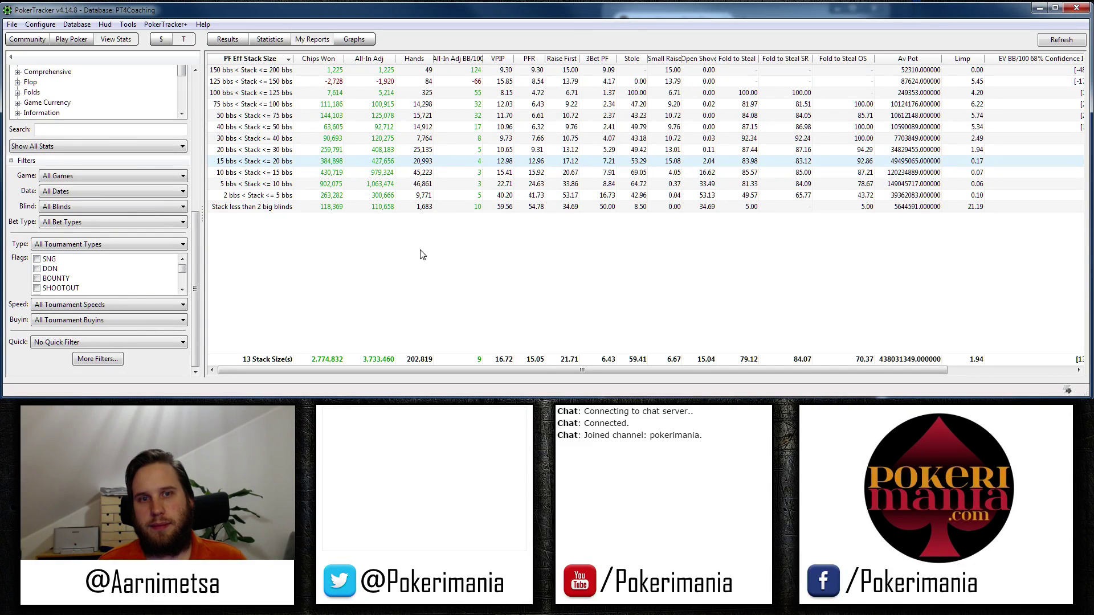
- Load the PositionsReport (Player) and sort its rows by raw position
scroll(195, 284, up, 5)
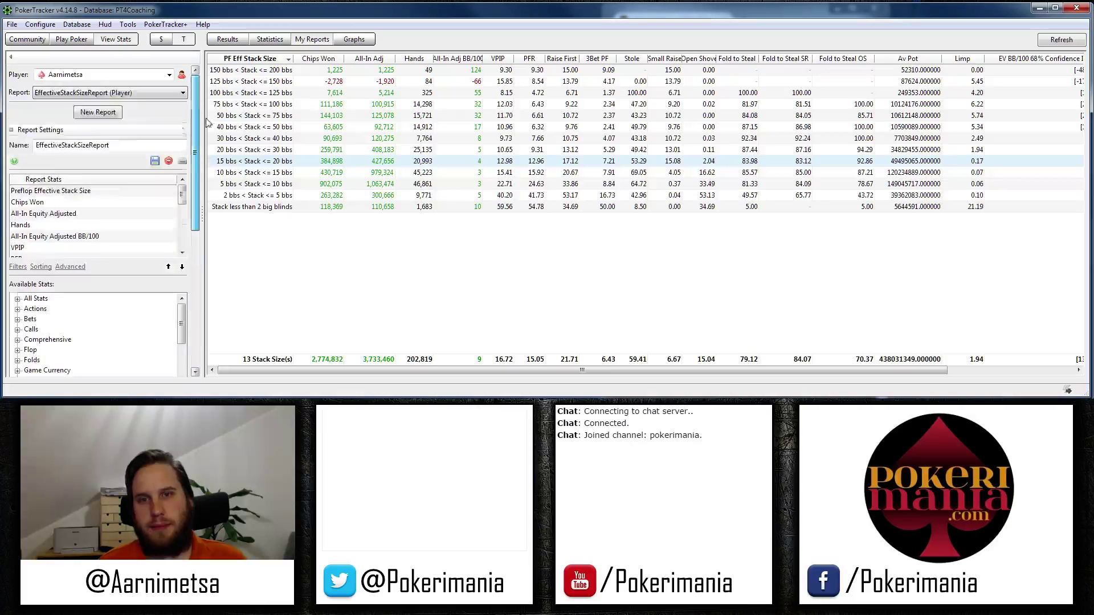
click(137, 96)
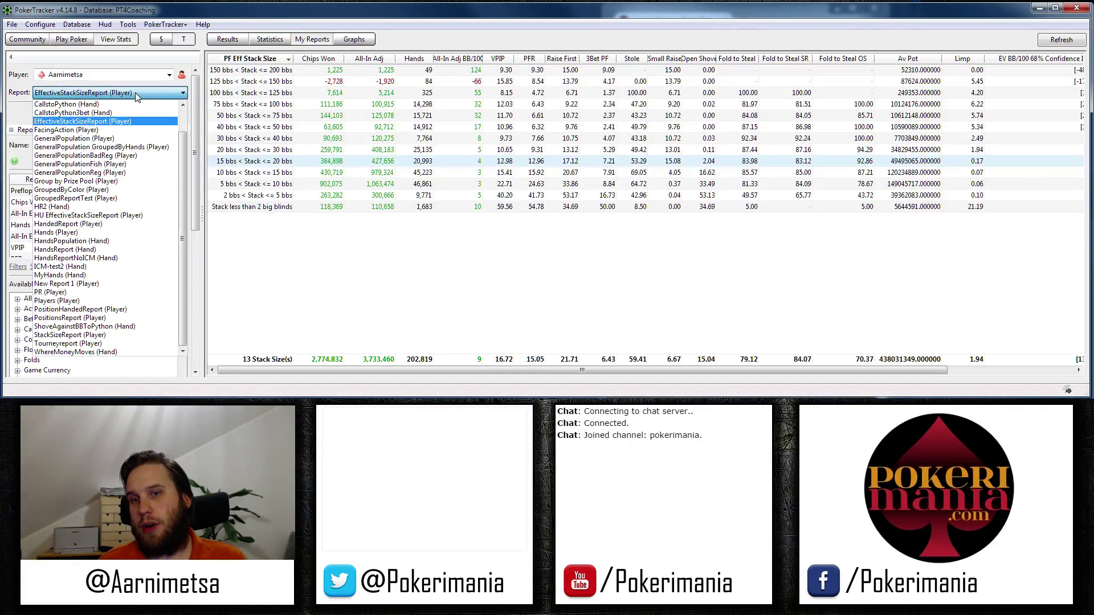
click(80, 318)
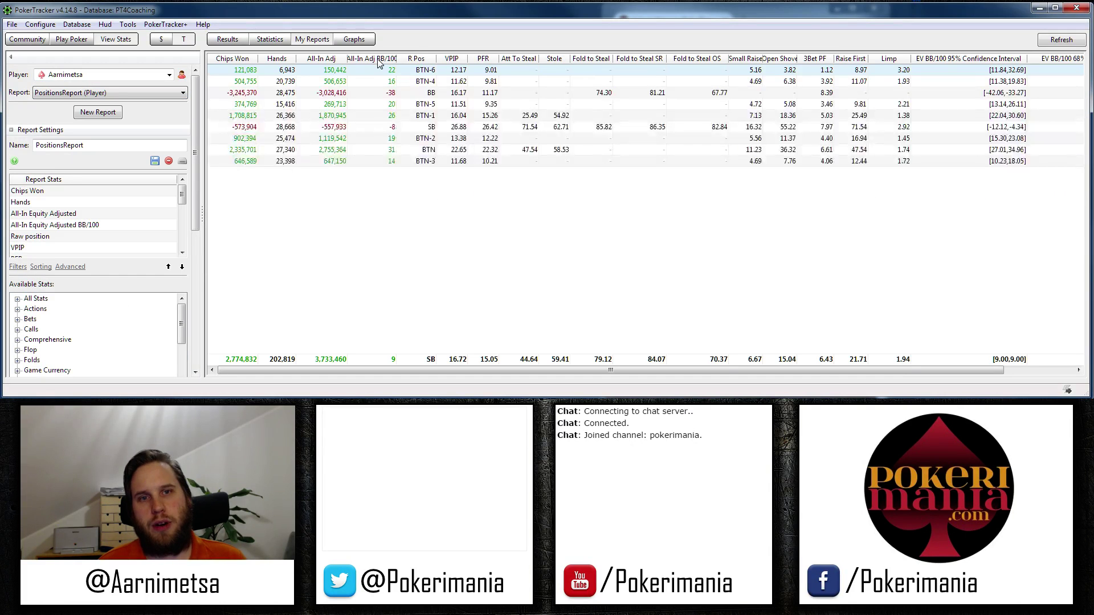
click(417, 62)
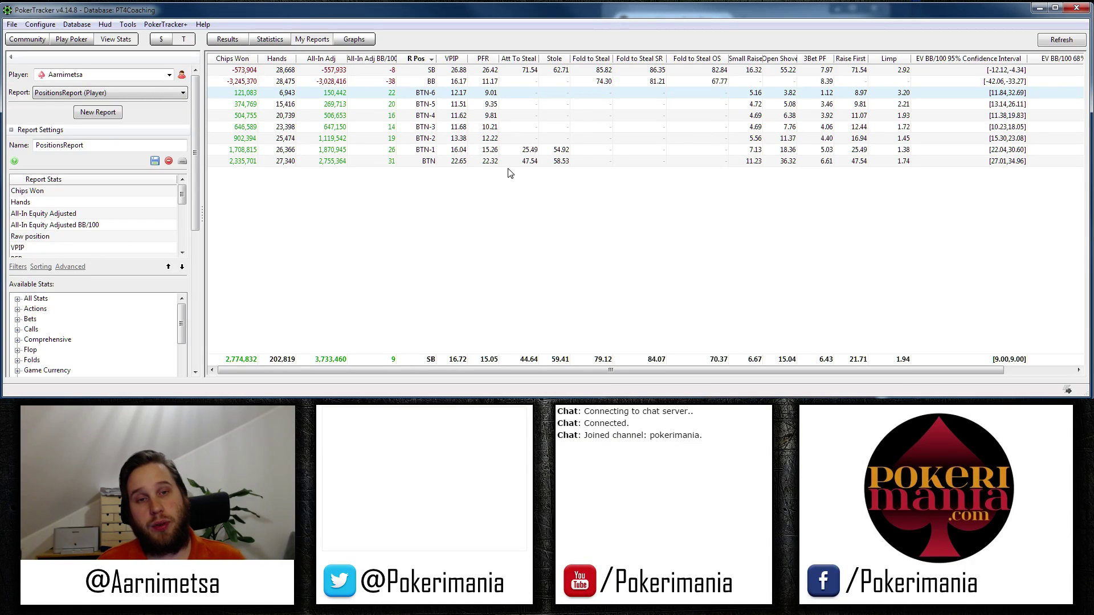
mouse_move(509, 173)
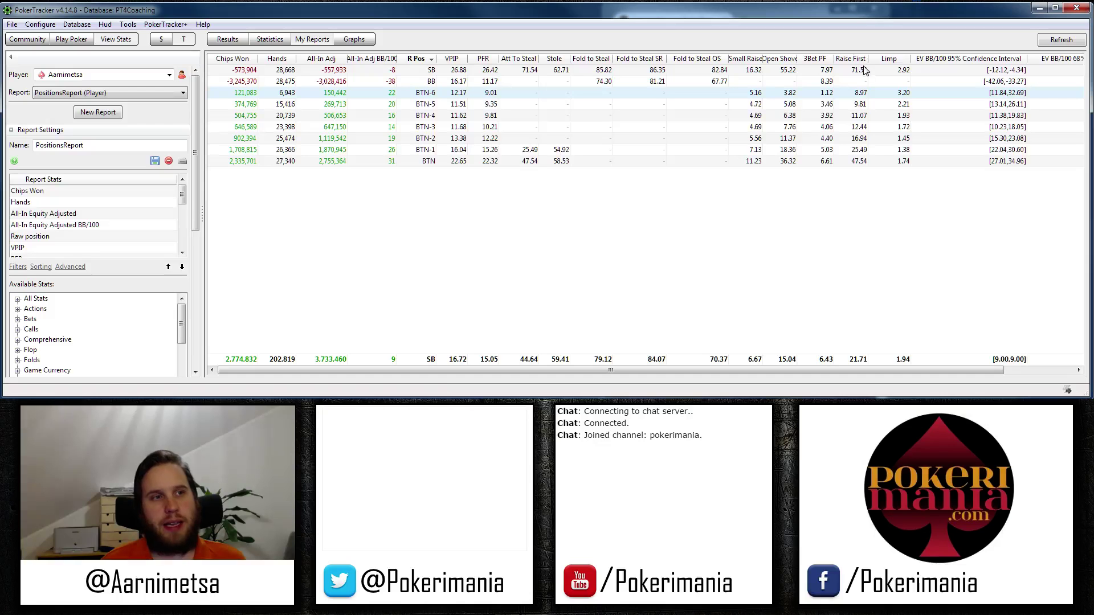
click(731, 84)
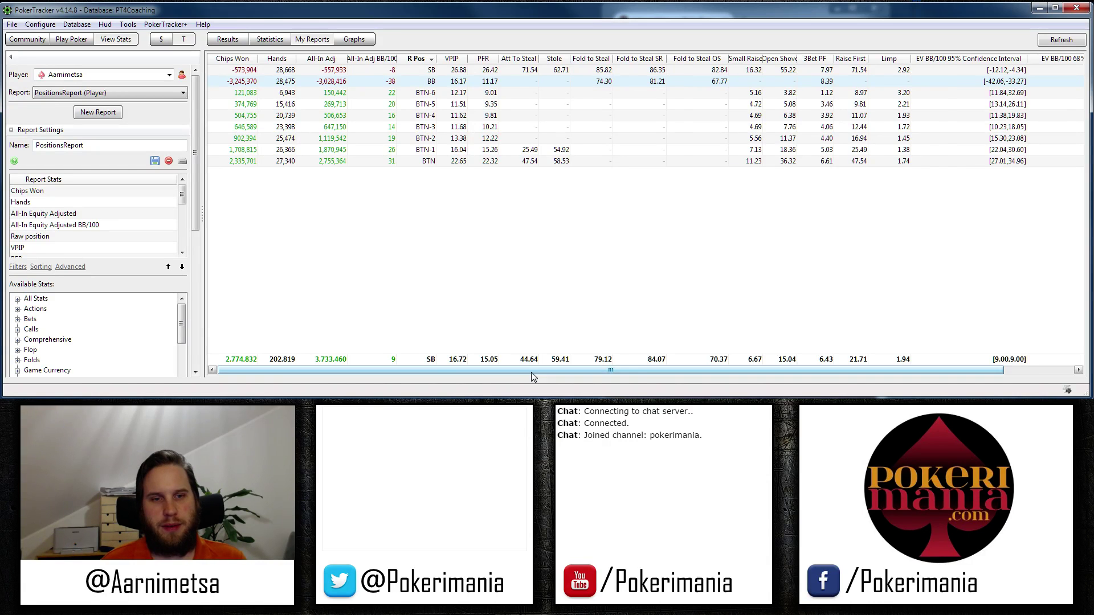
drag(531, 371, 455, 354)
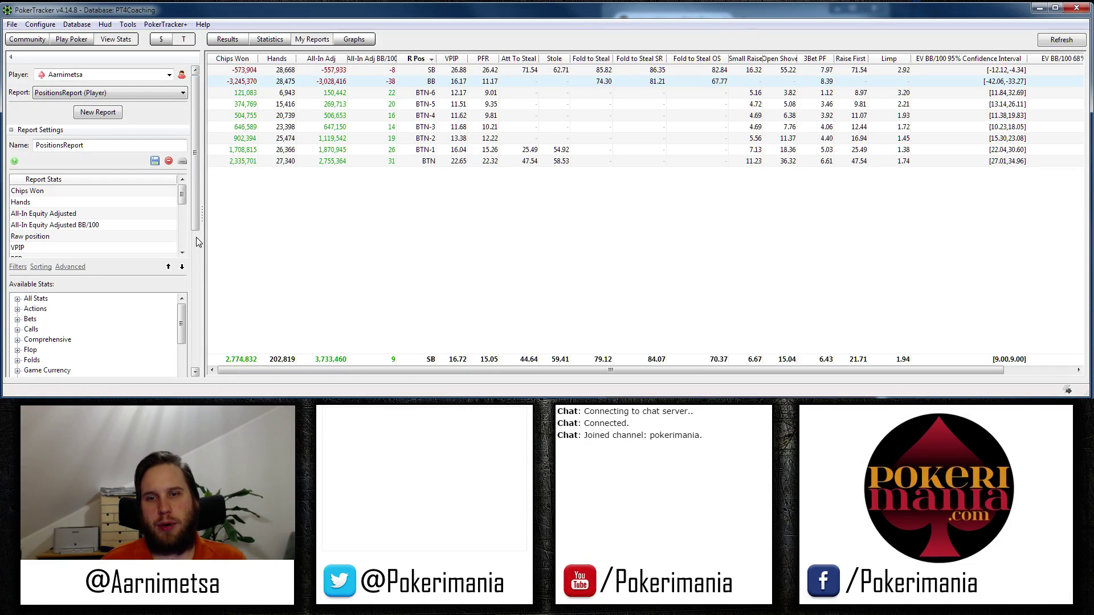
- Apply the quick filter "10-15BBs 5-6 players" to the positions report
drag(193, 210, 196, 356)
click(103, 341)
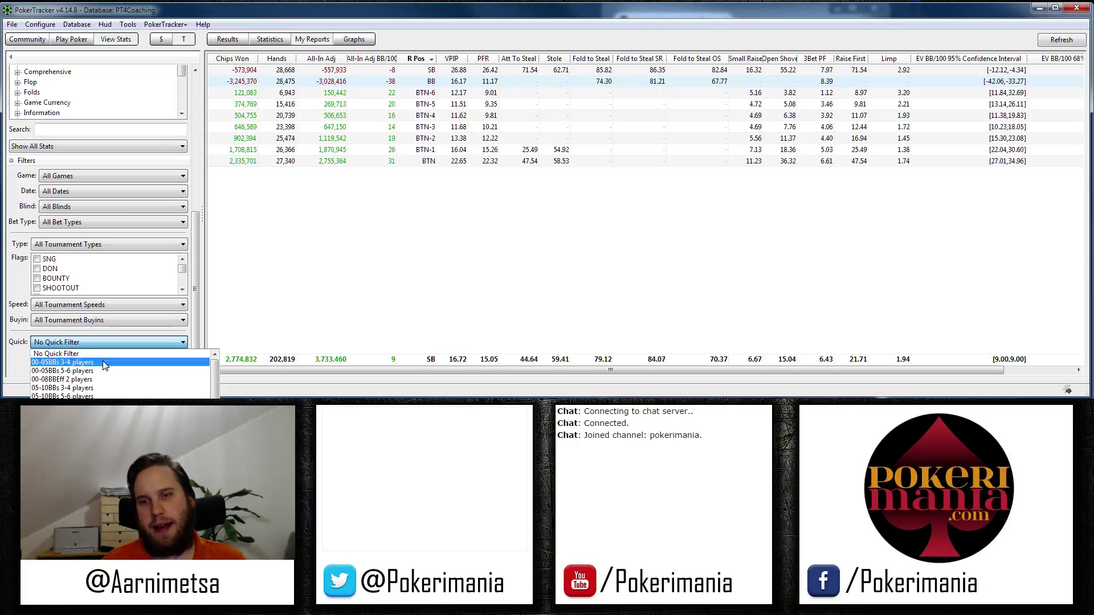
click(63, 379)
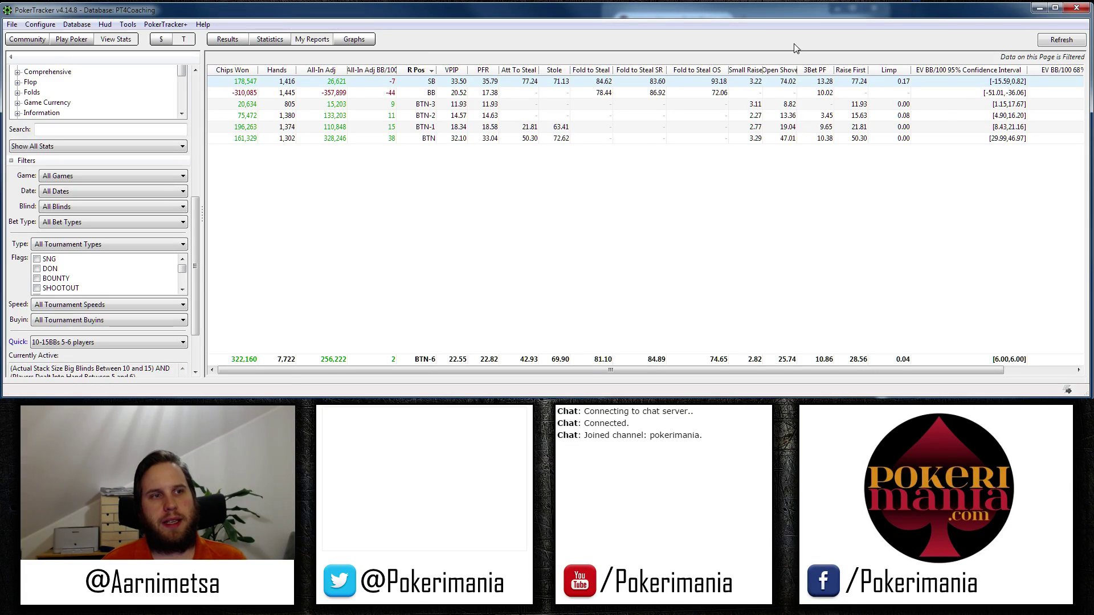
drag(589, 373, 399, 274)
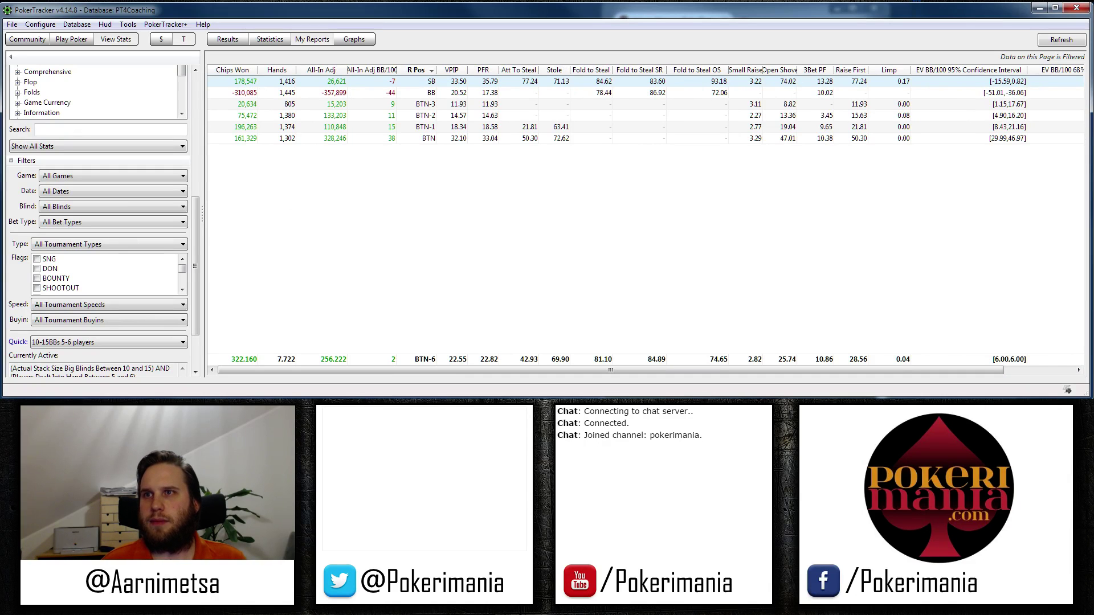
- Switch back to the browser's forum thread and read the questions on improving stealing and on the balance between winning and losing stats
key(alt+Tab)
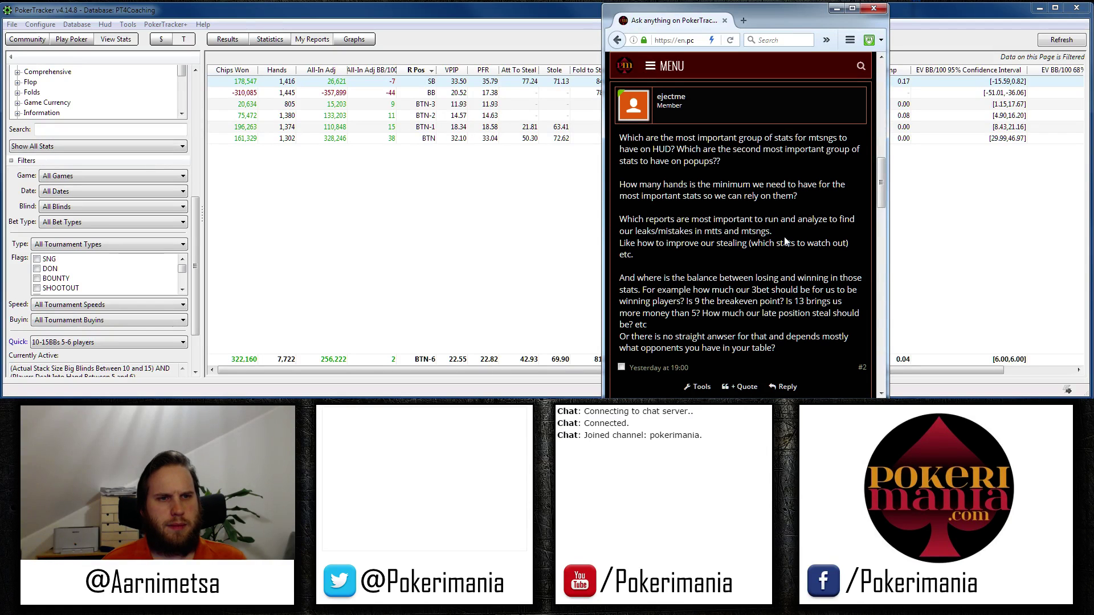
drag(636, 256, 616, 237)
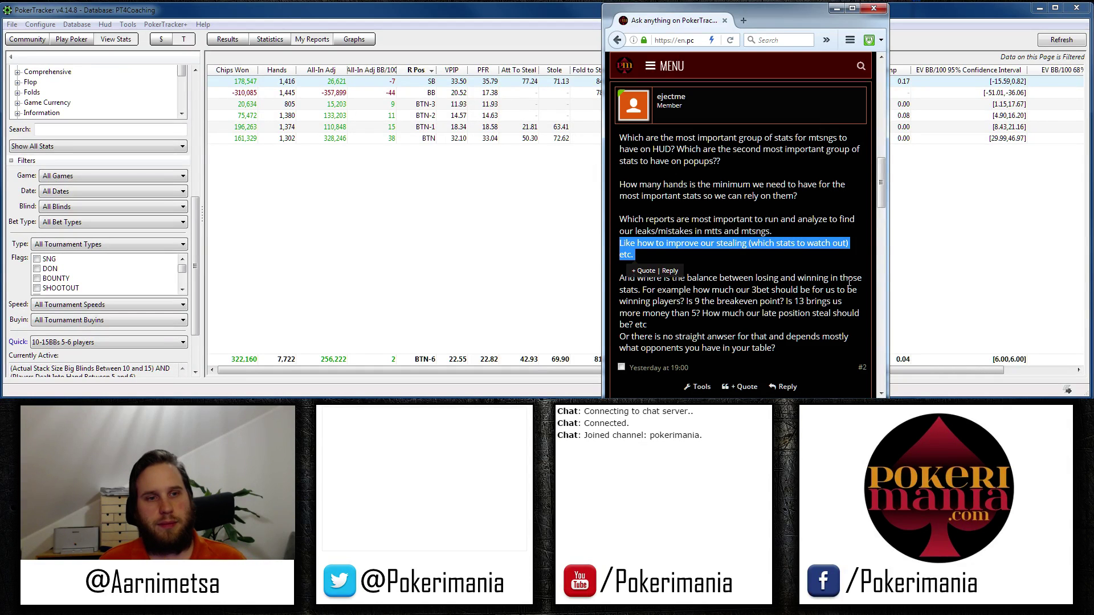
click(806, 258)
scroll(805, 259, down, 5)
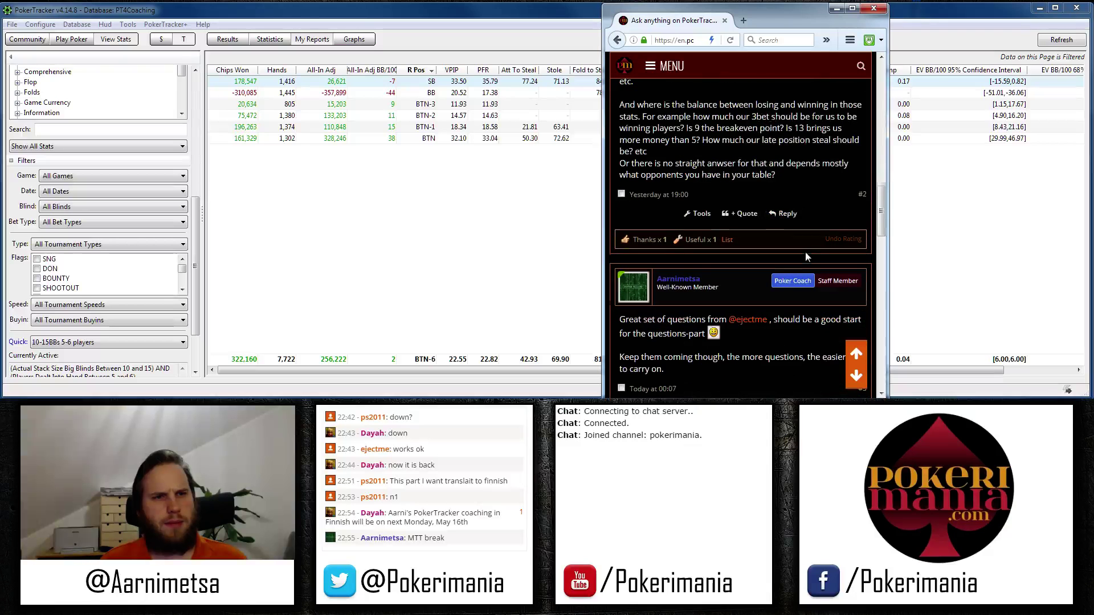
drag(619, 104, 737, 150)
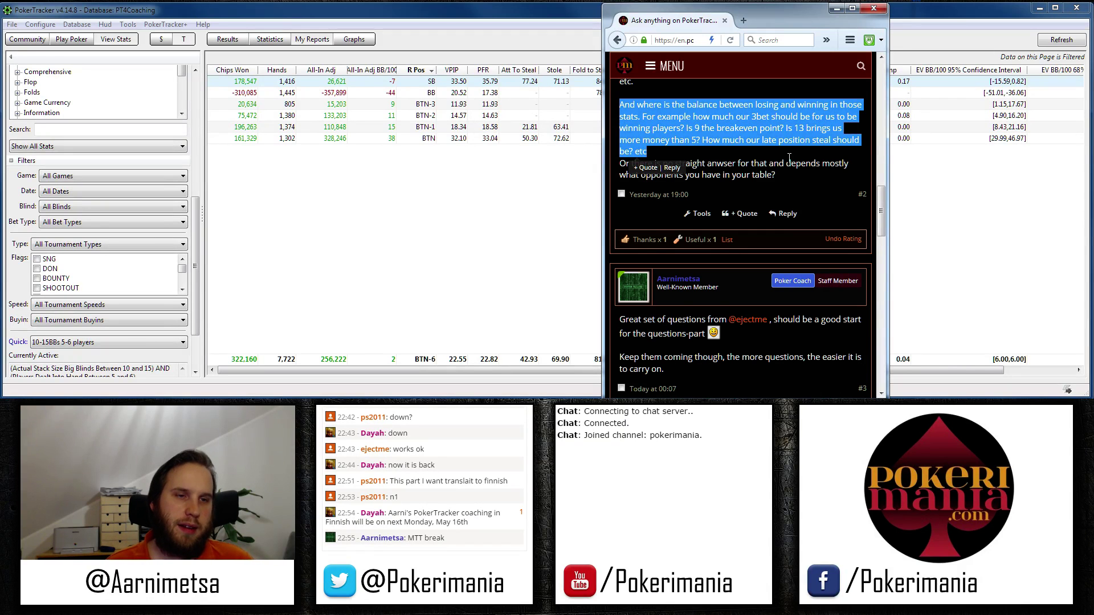
click(791, 160)
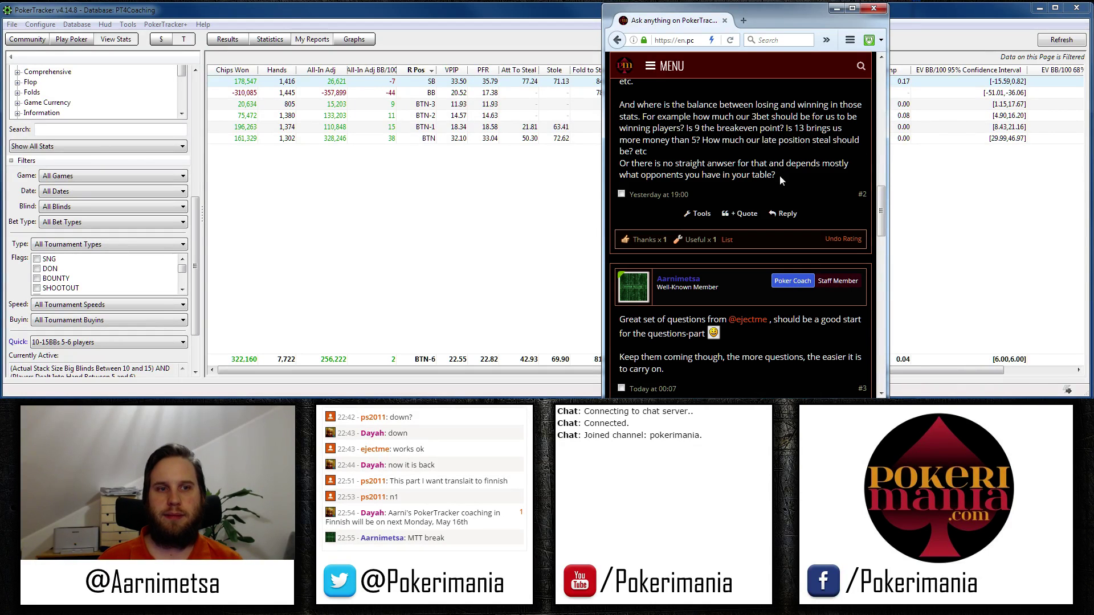
- Read through the remaining forum questions about opponent-dependent stats, useful reports, common HUD mistakes and posting marked hands
drag(778, 176, 606, 163)
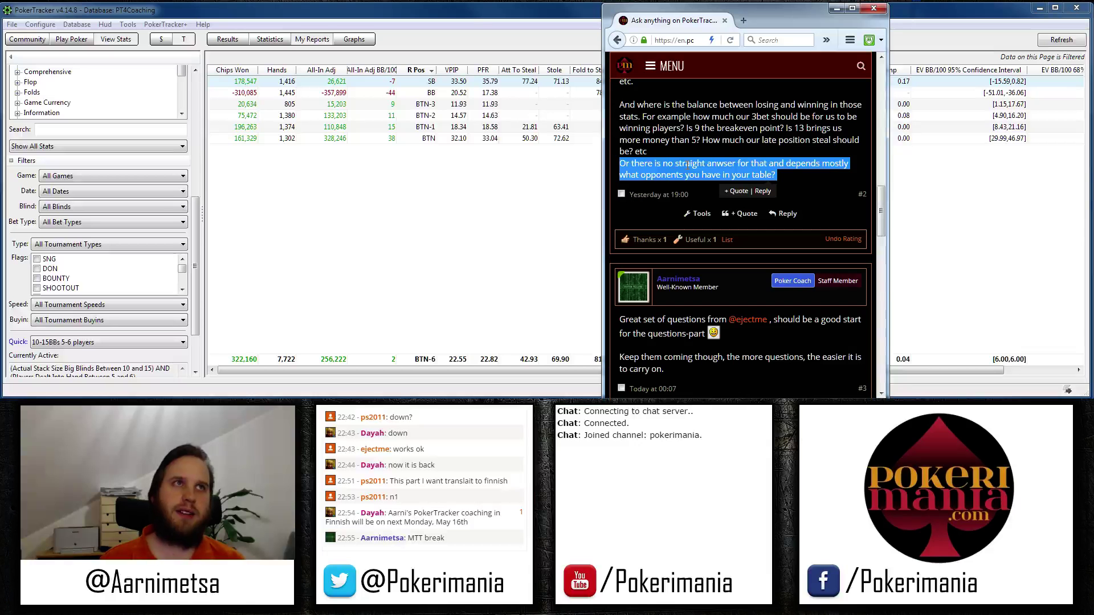
click(781, 148)
scroll(800, 163, down, 5)
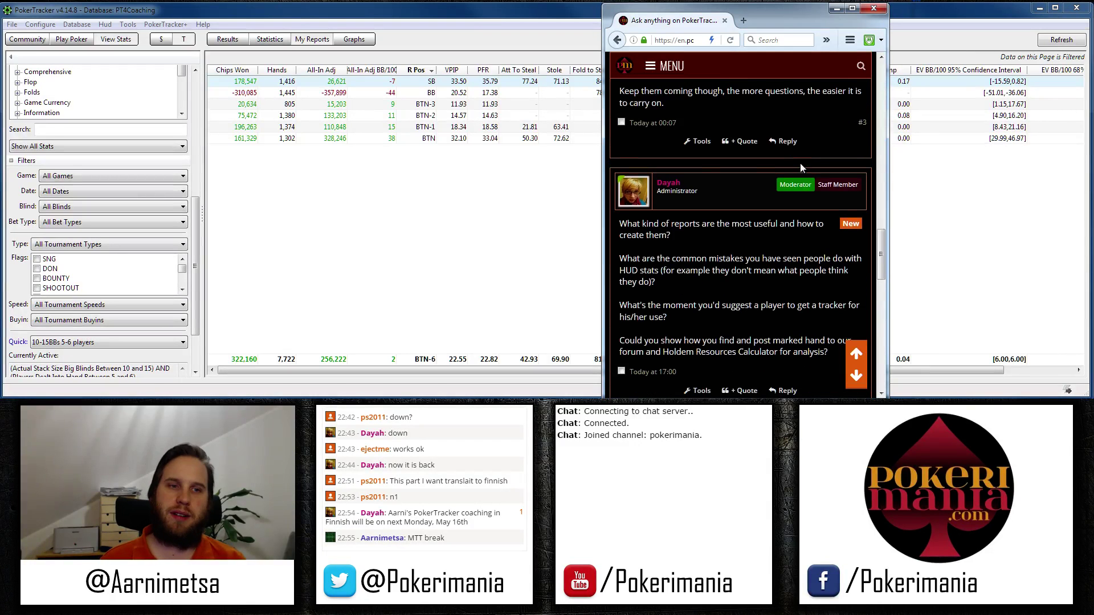
scroll(800, 163, down, 2)
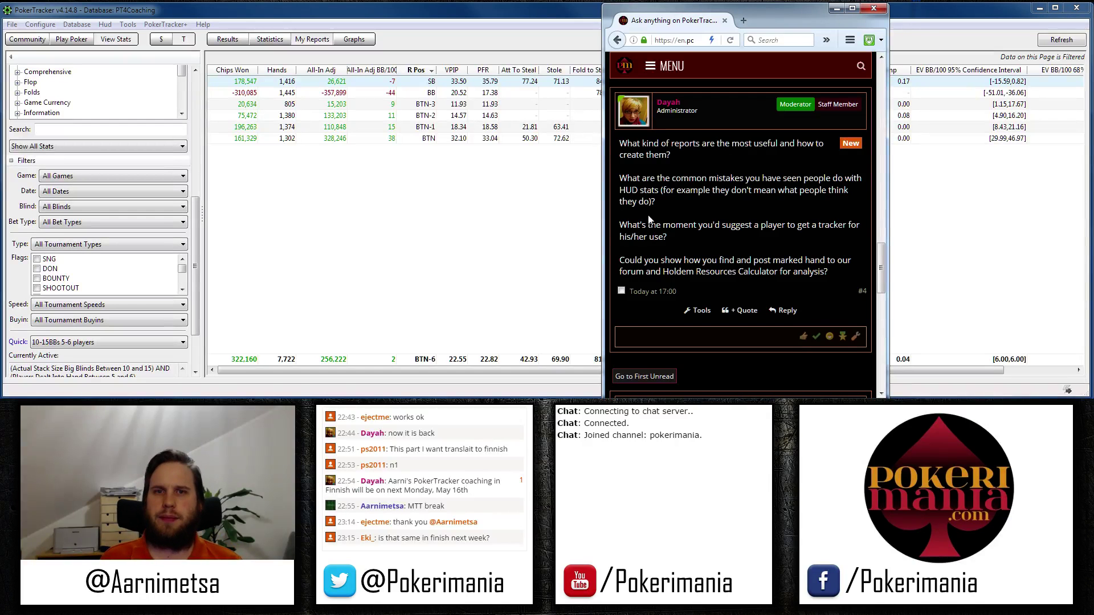
- Switch back to PokerTracker 4 and reset the positions report to No Quick Filter
click(262, 285)
drag(195, 267, 154, 372)
click(98, 360)
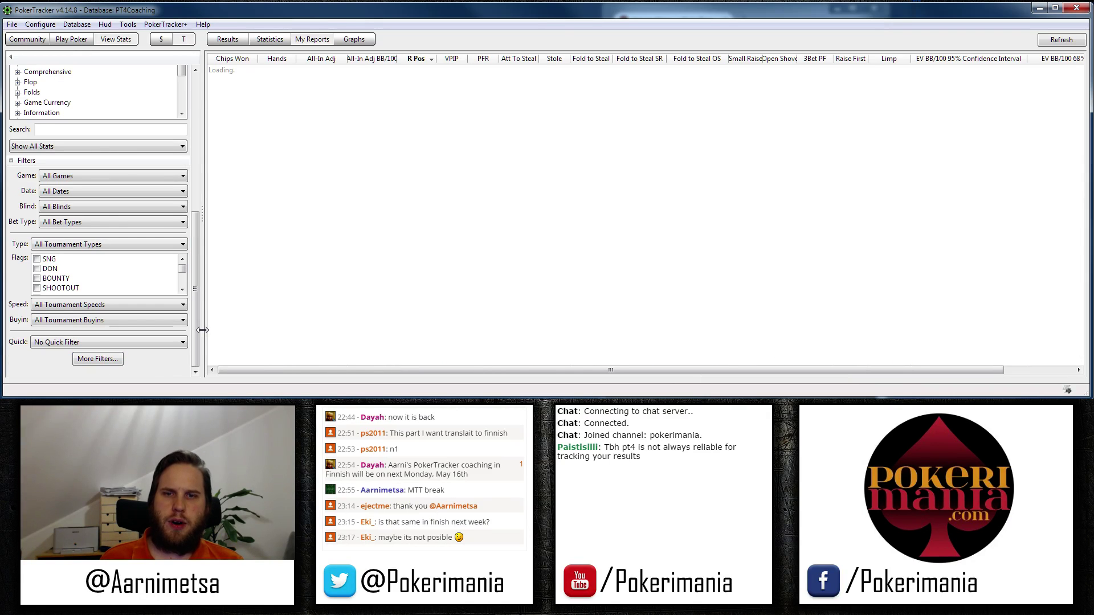
- Load the HR2 (Hand) report and limit it to marked hands only
drag(199, 325, 163, 94)
click(163, 93)
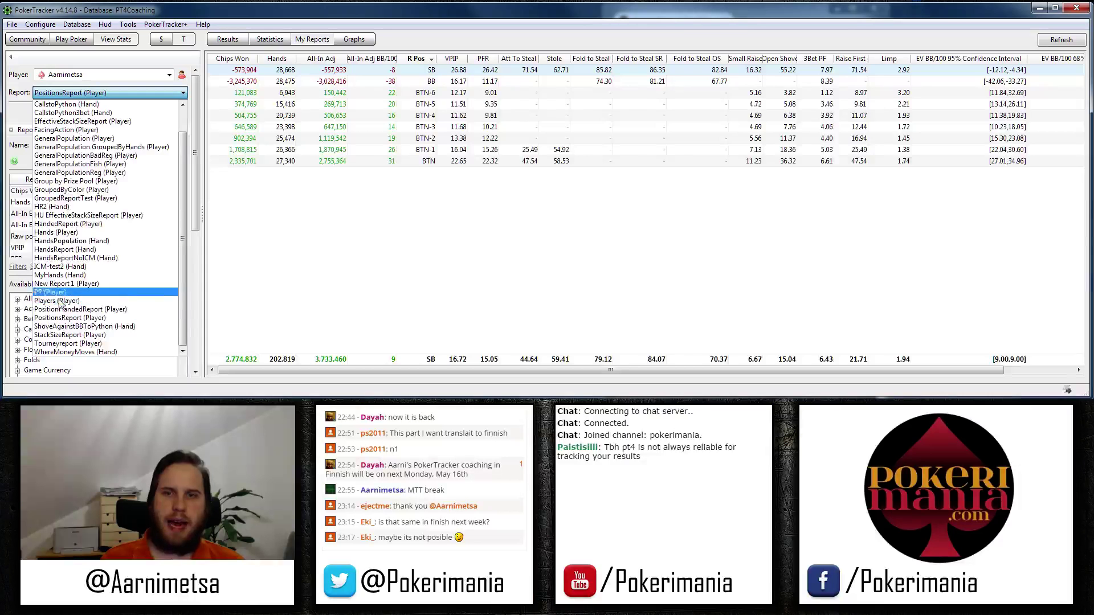
click(65, 207)
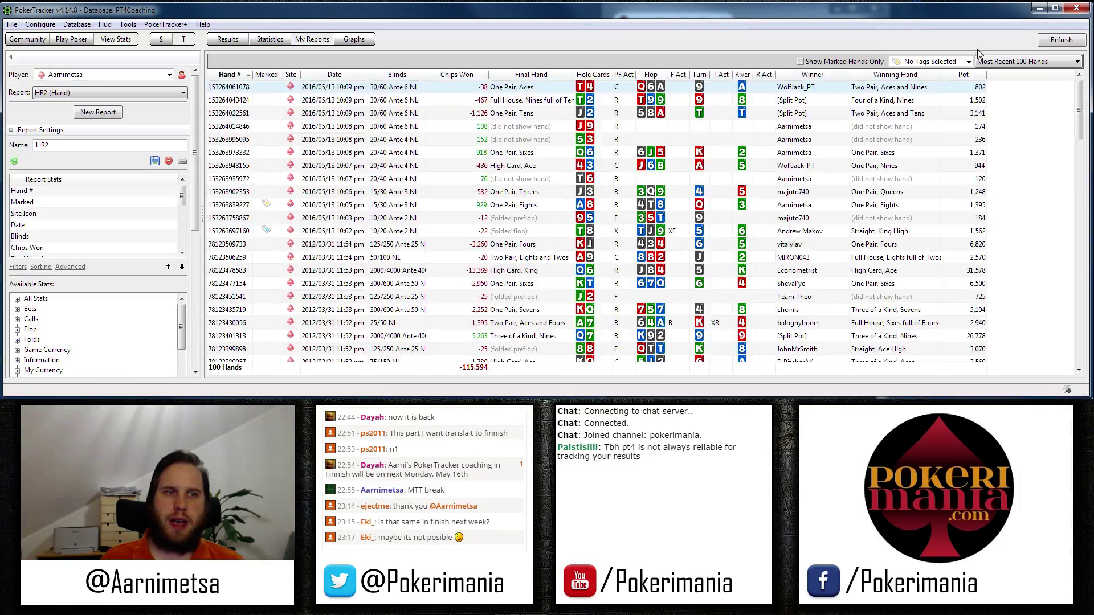
click(798, 62)
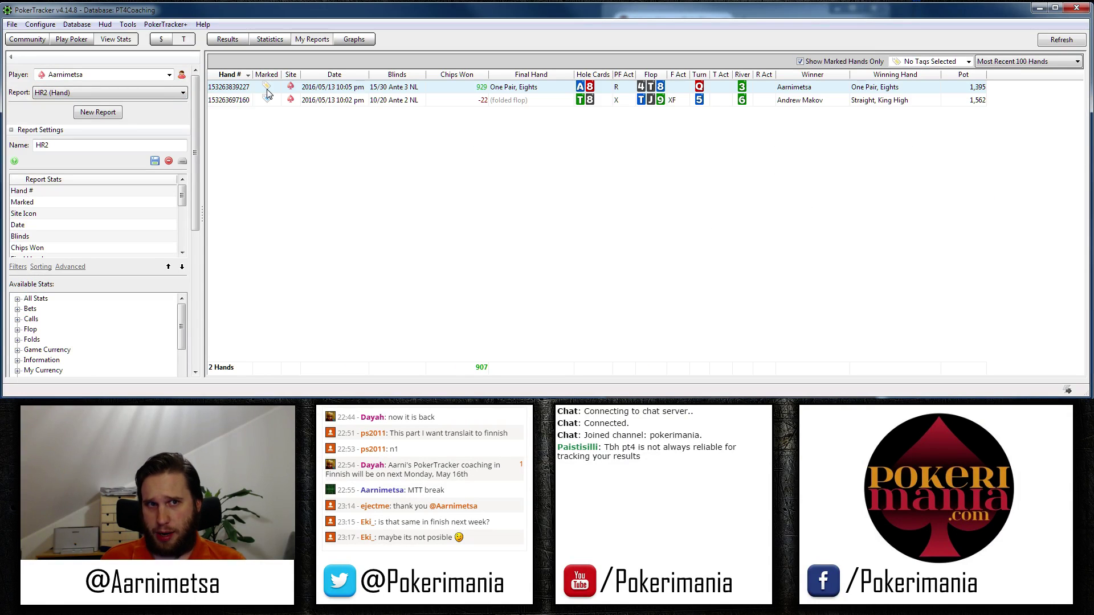
- Open the details of the marked A8 hand and copy its hand history to the clipboard in forum format
double_click(267, 92)
drag(280, 70, 318, 25)
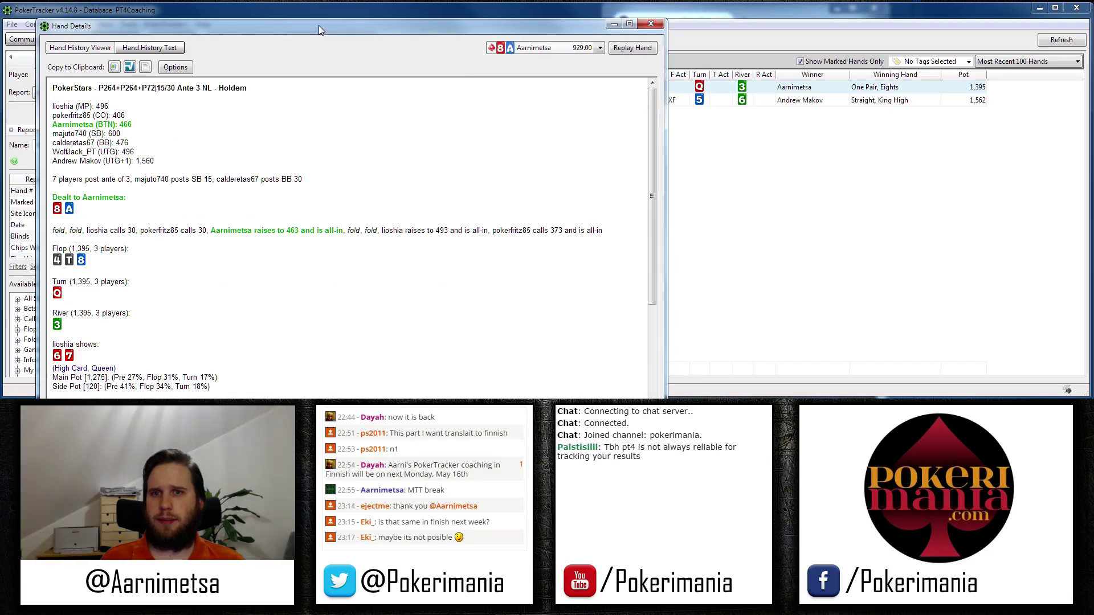
click(130, 67)
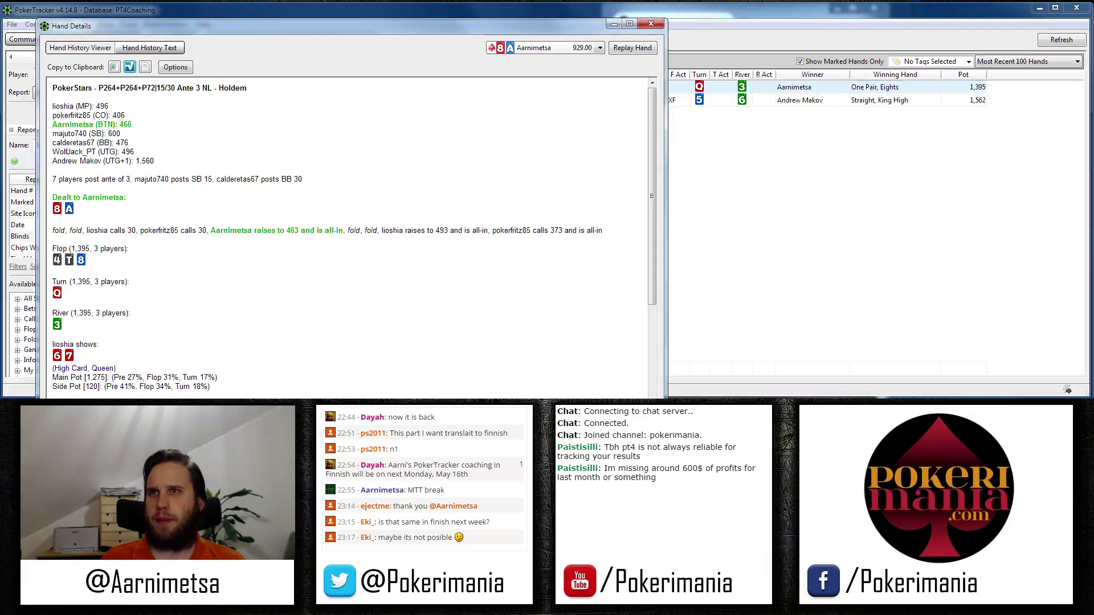
- In the browser's forum thread, quote the question about posting marked hands, paste the converted hand below it and post the reply
key(alt+Tab)
scroll(740, 354, down, 2)
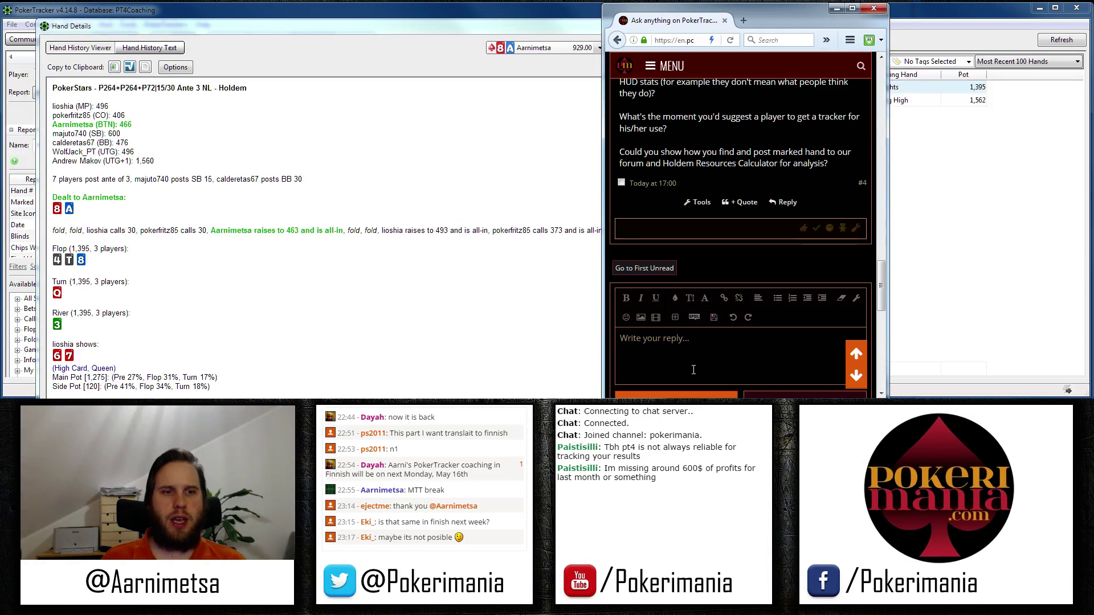
click(693, 370)
drag(620, 154, 847, 165)
click(794, 180)
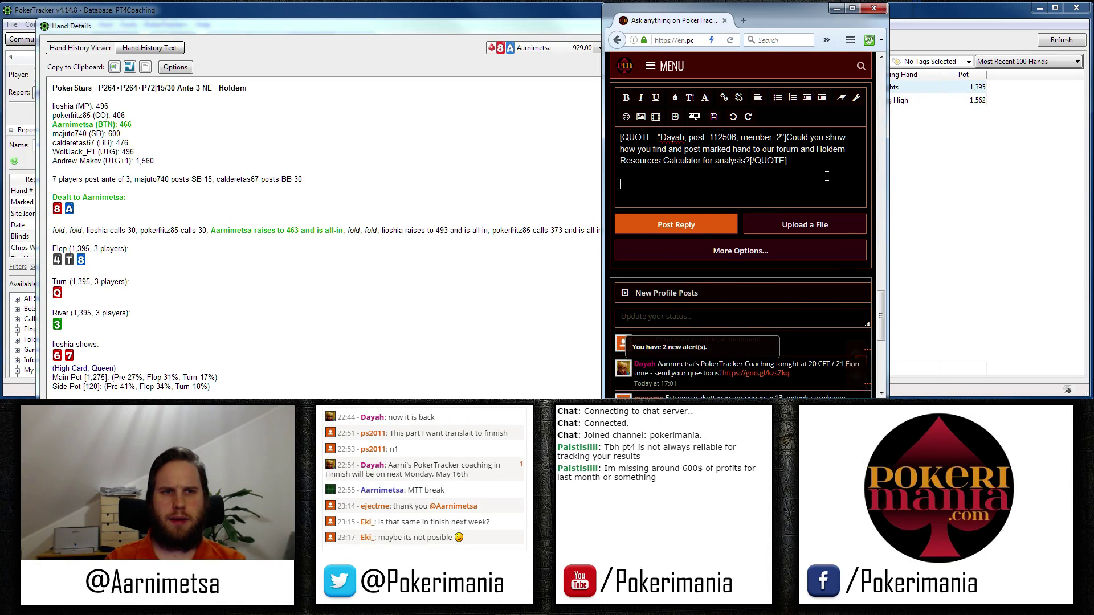
key(ctrl+v)
scroll(799, 241, down, 3)
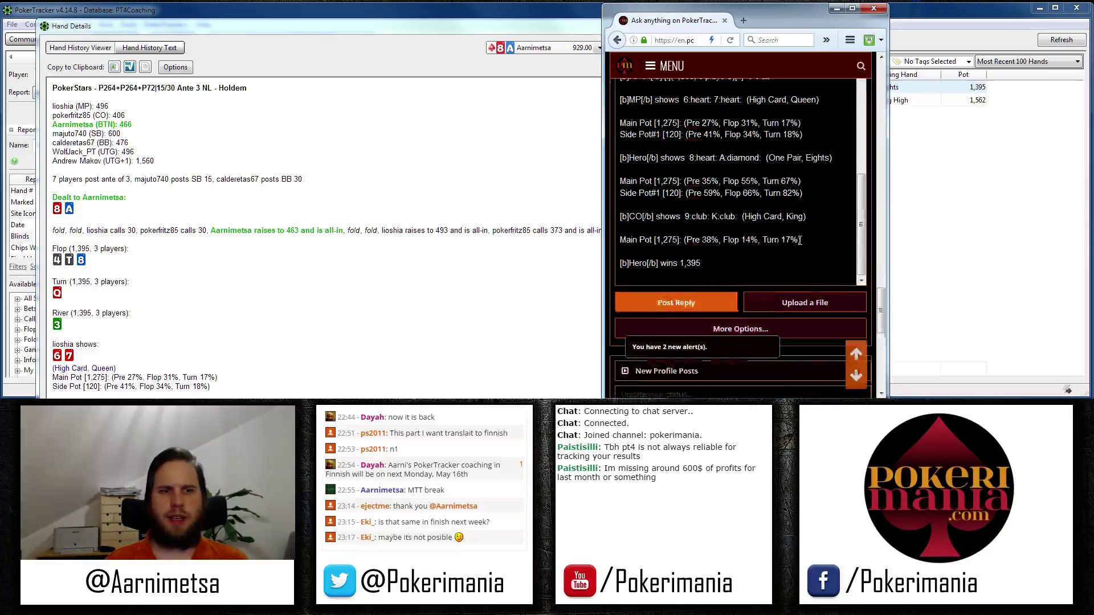
click(691, 300)
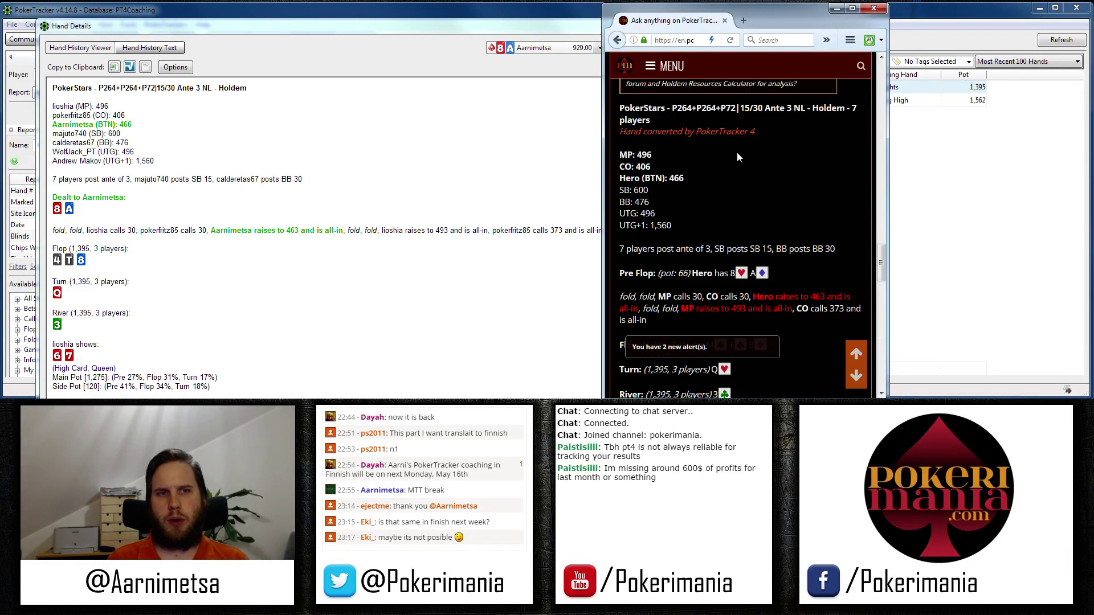
- Review the posted hand conversion from the quoted question through to the final result
scroll(737, 152, up, 3)
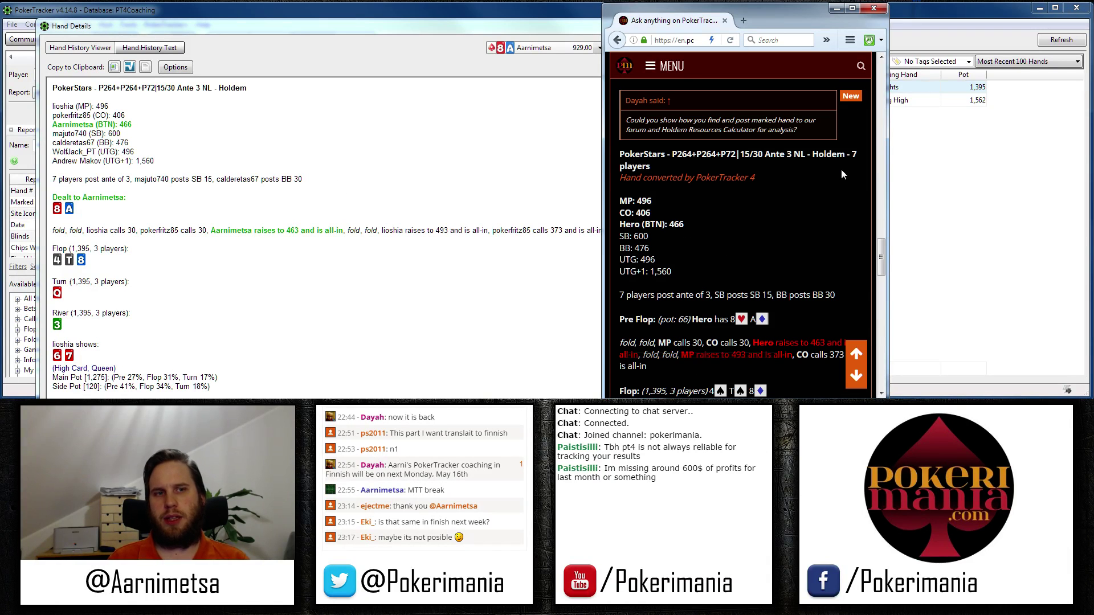
scroll(788, 215, down, 5)
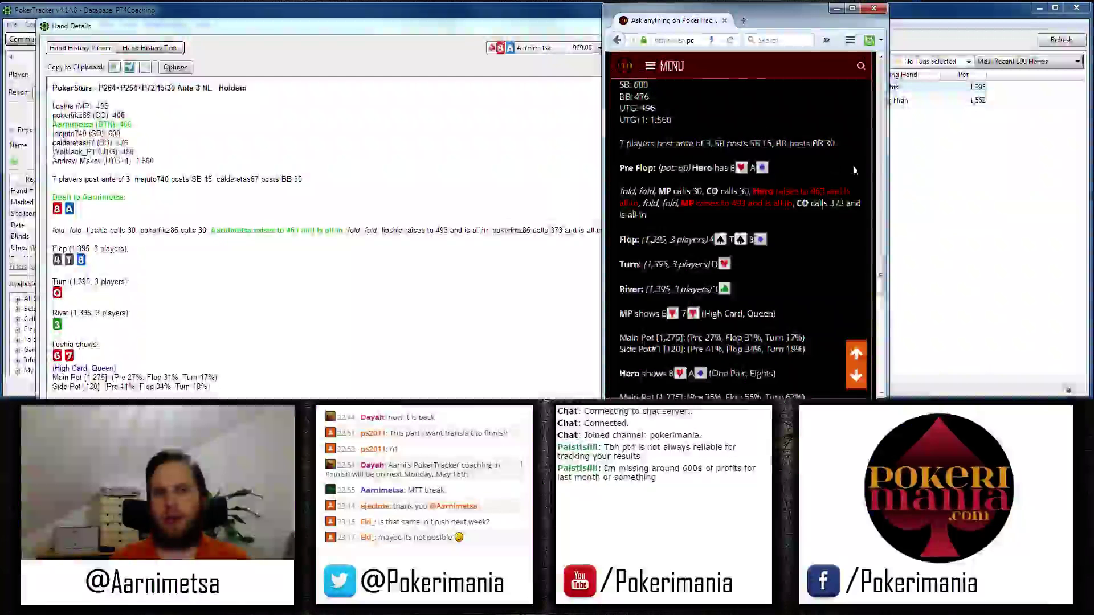
scroll(812, 230, down, 5)
scroll(812, 230, down, 5)
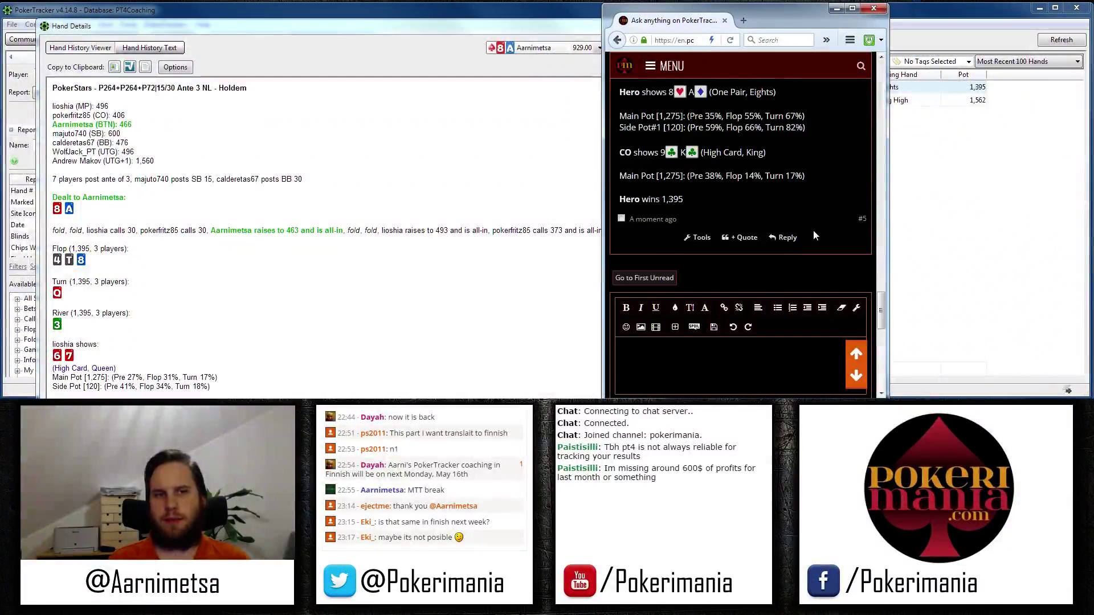
scroll(813, 230, up, 12)
scroll(815, 230, up, 3)
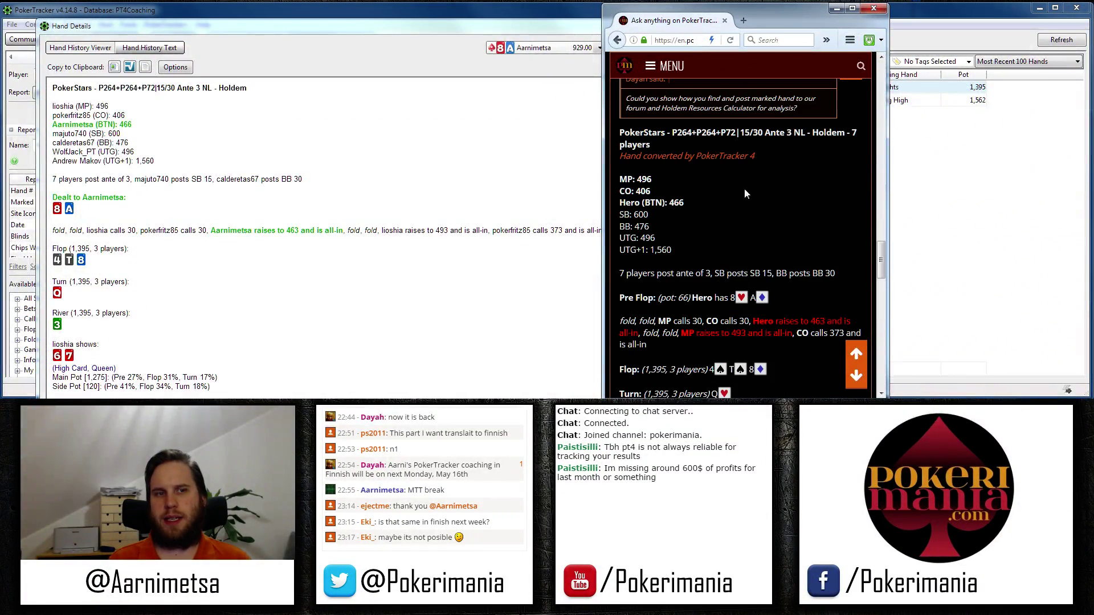
scroll(848, 266, down, 3)
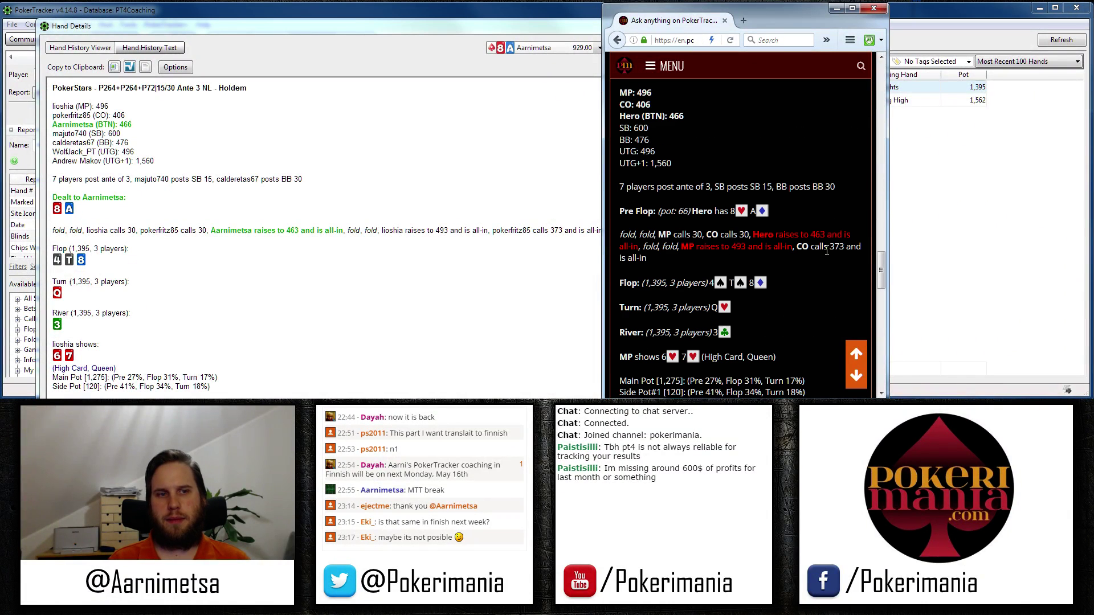
- Examine the posted hand's preflop raises, the stacks of the players involved and the all-in pot percentages
drag(738, 235, 684, 273)
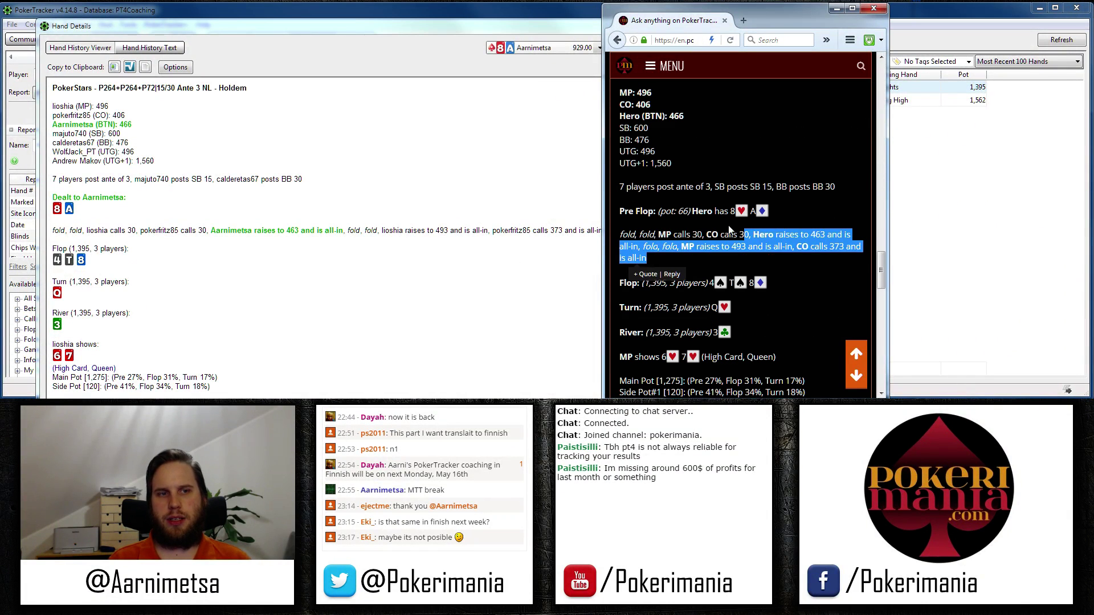
click(739, 234)
mouse_move(754, 234)
mouse_down()
mouse_move(820, 246)
mouse_move(772, 246)
mouse_up()
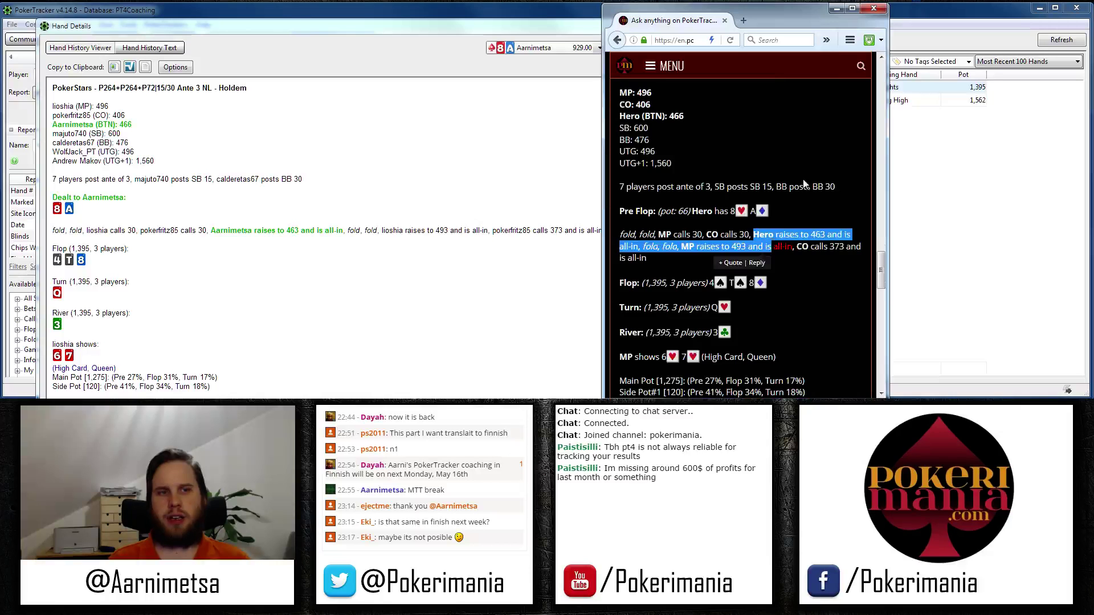
scroll(683, 228, up, 3)
drag(621, 178, 688, 204)
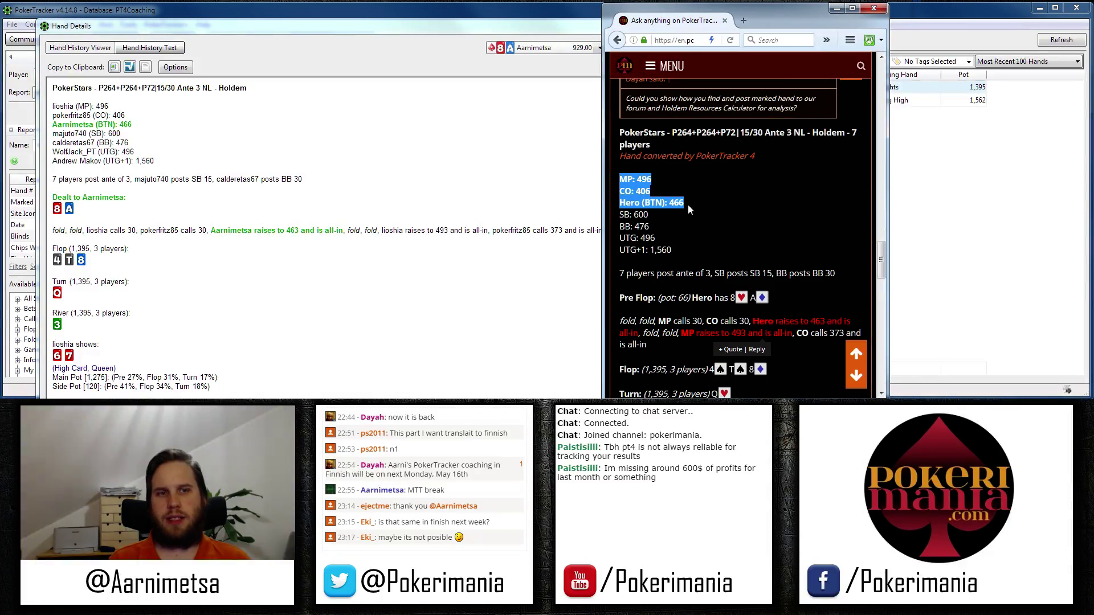
click(838, 237)
scroll(837, 233, down, 3)
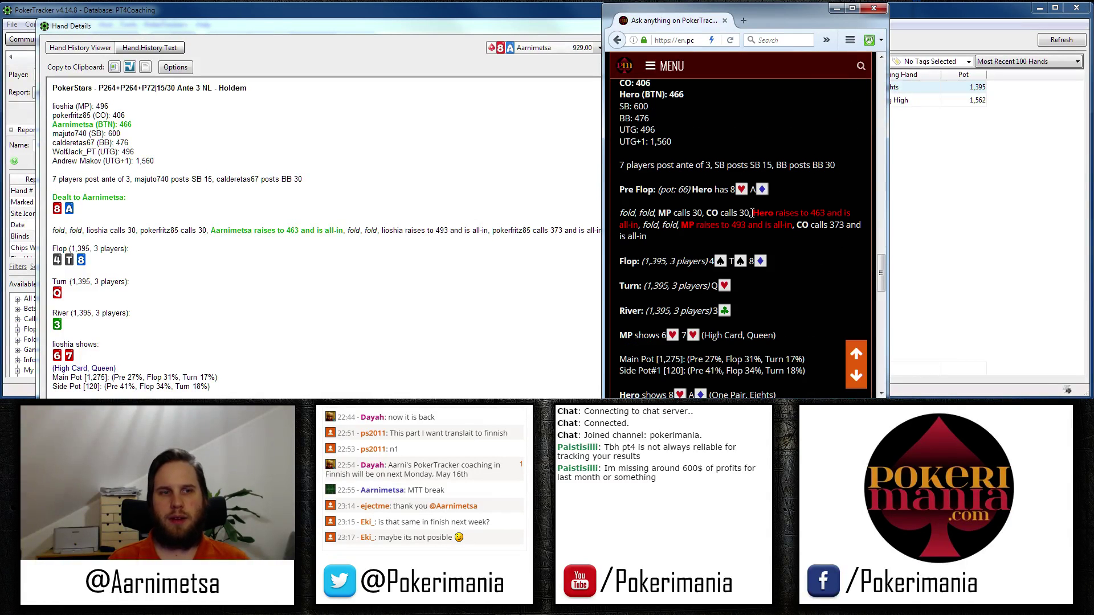
drag(751, 213, 620, 213)
drag(900, 211, 752, 213)
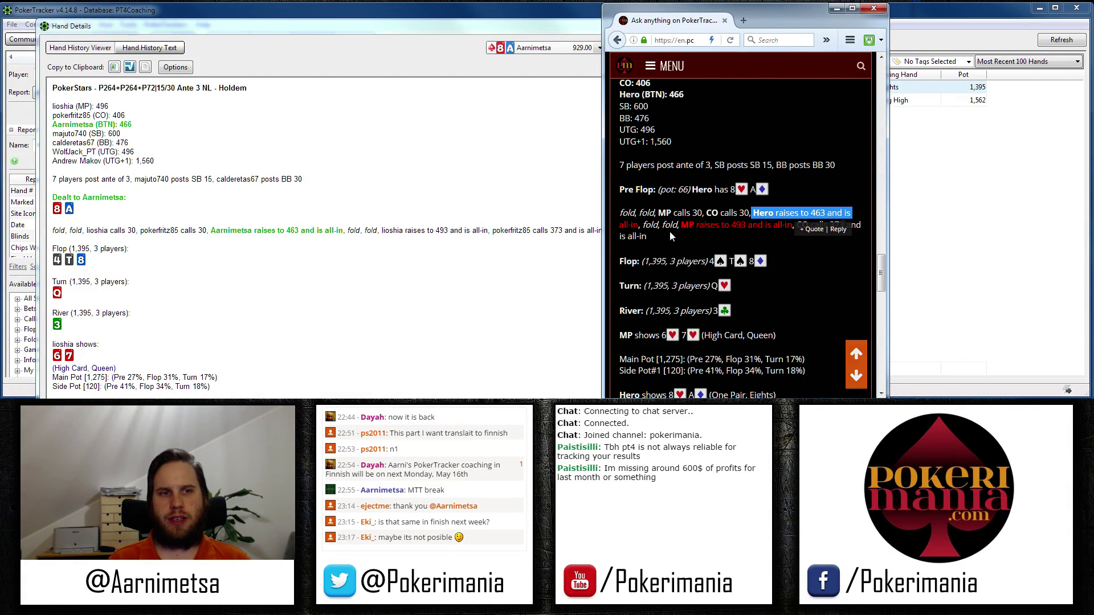
click(745, 239)
scroll(746, 242, down, 5)
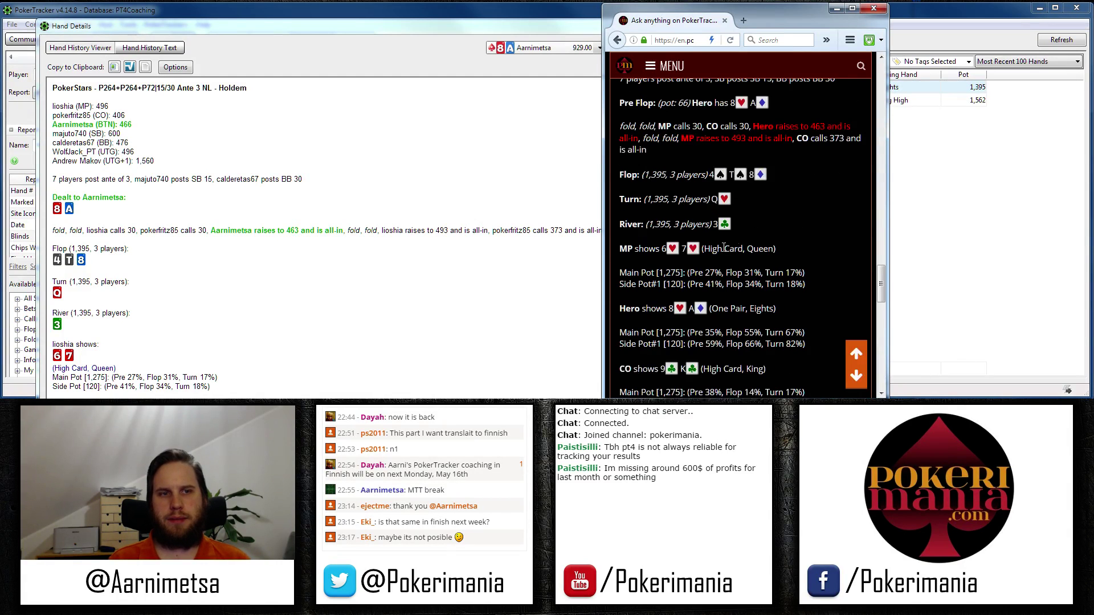
drag(617, 164, 808, 178)
- Enable Hide Results in the copy options of the hand details
click(345, 112)
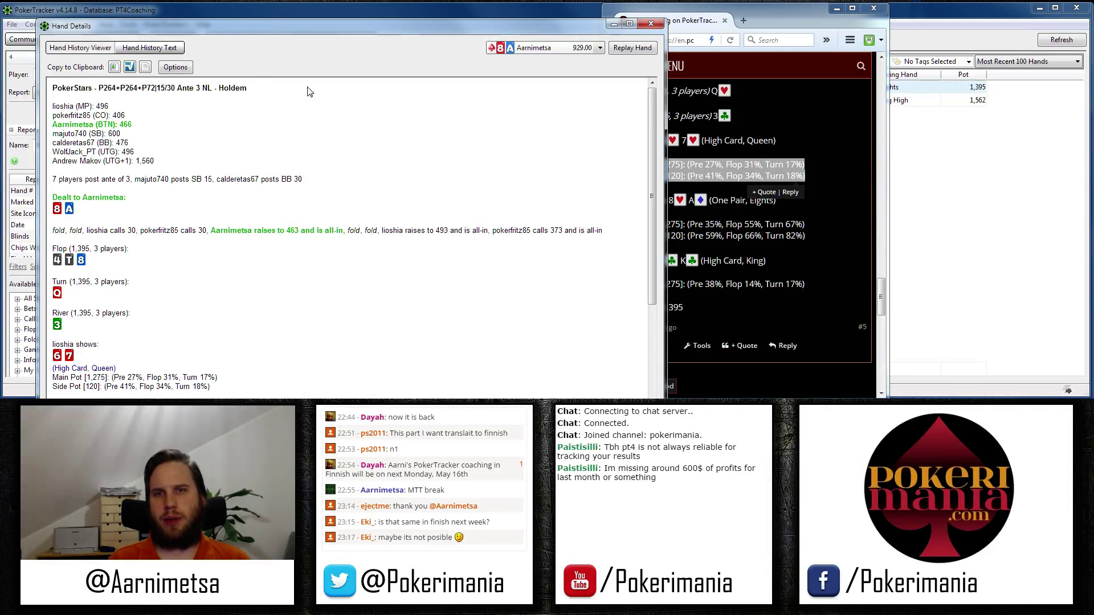
click(176, 68)
mouse_move(225, 95)
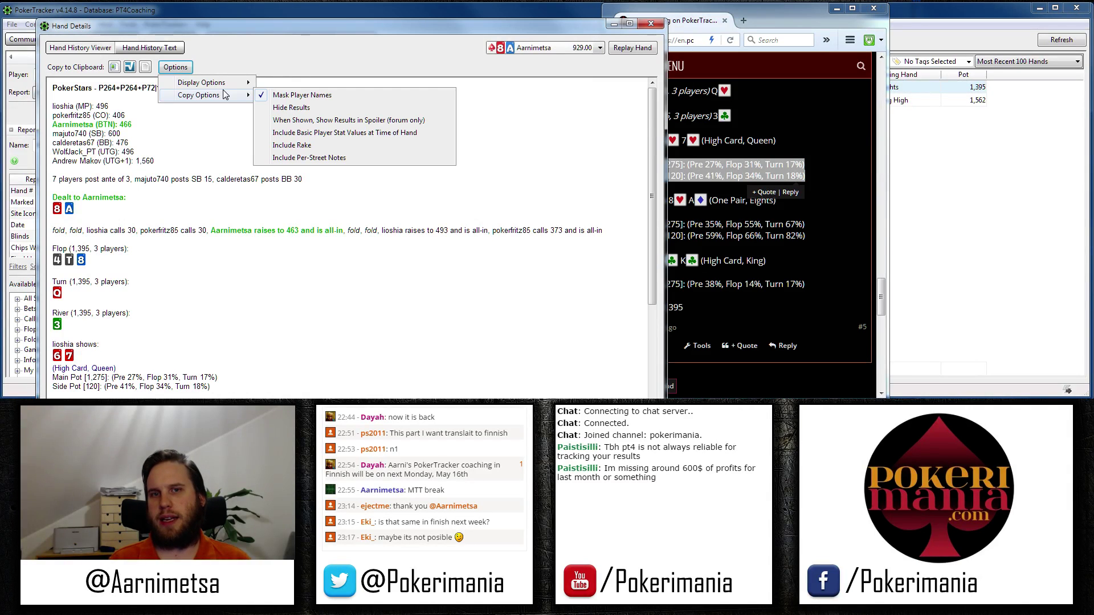
click(340, 112)
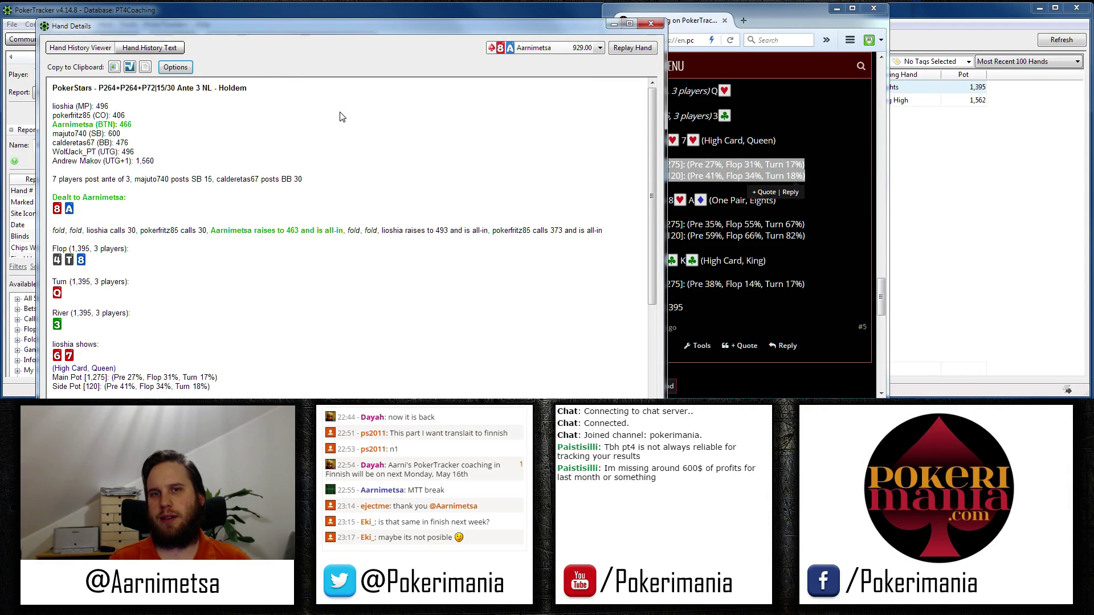
- Post the hand again in the forum thread without its results and compare it with the earlier post
click(838, 259)
scroll(833, 258, down, 3)
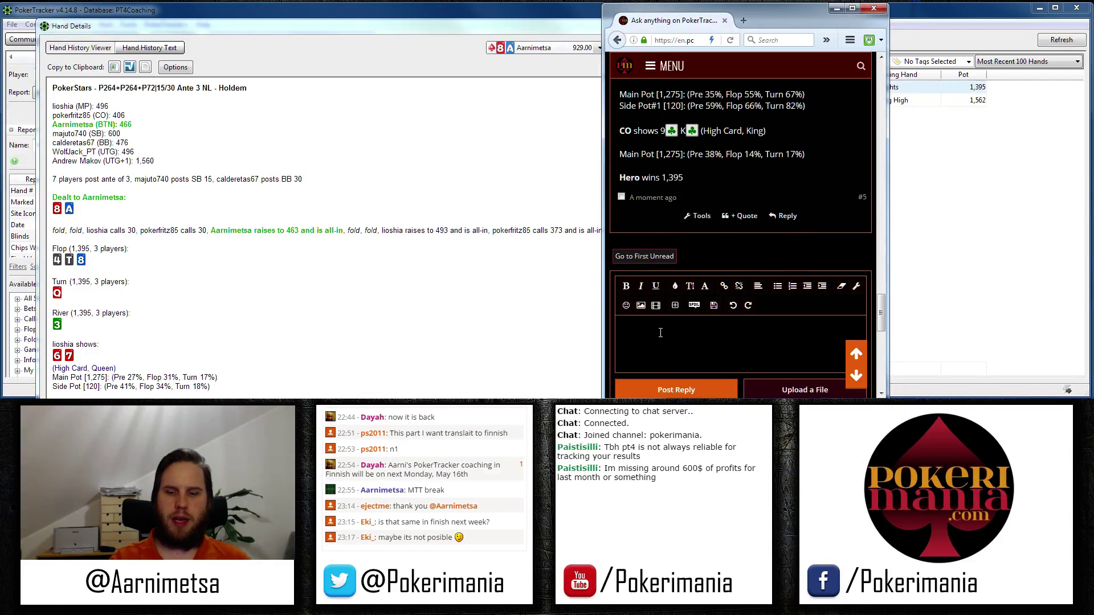
click(660, 333)
key(ctrl+v)
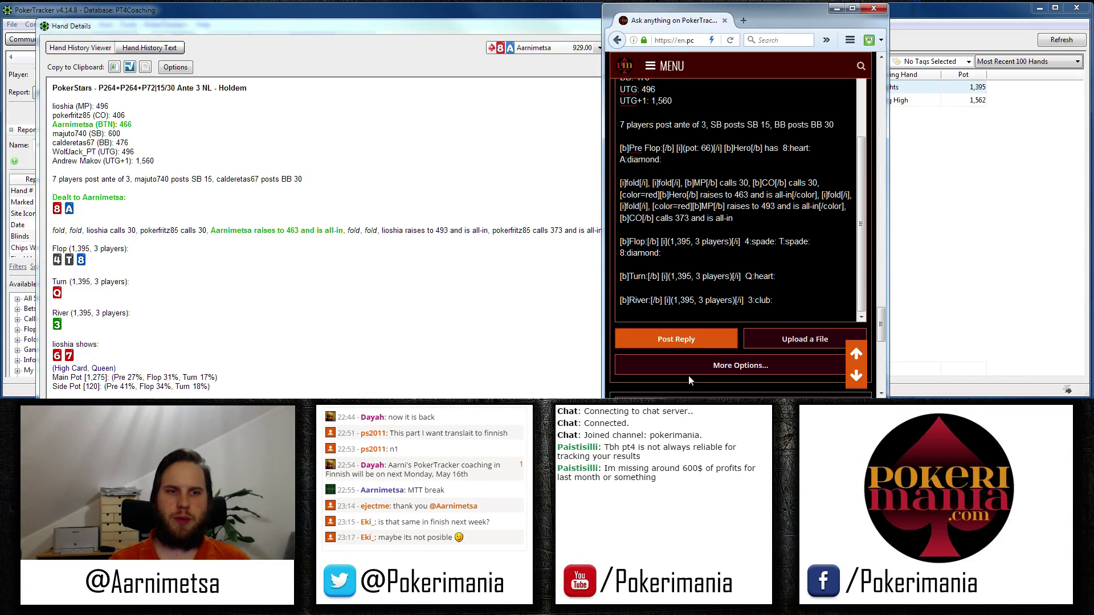
click(678, 340)
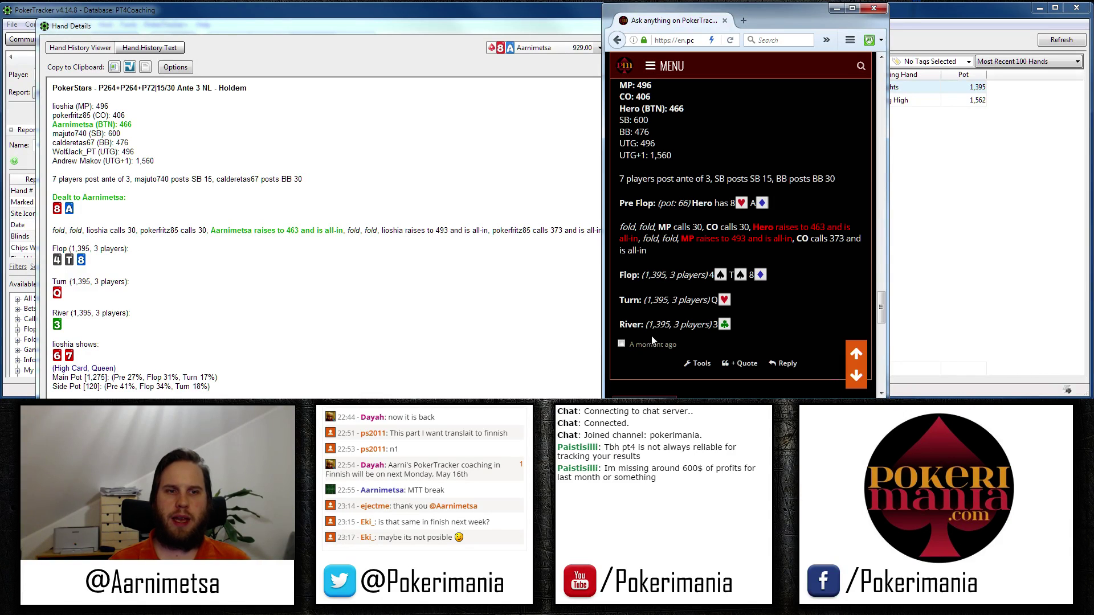
scroll(788, 238, up, 7)
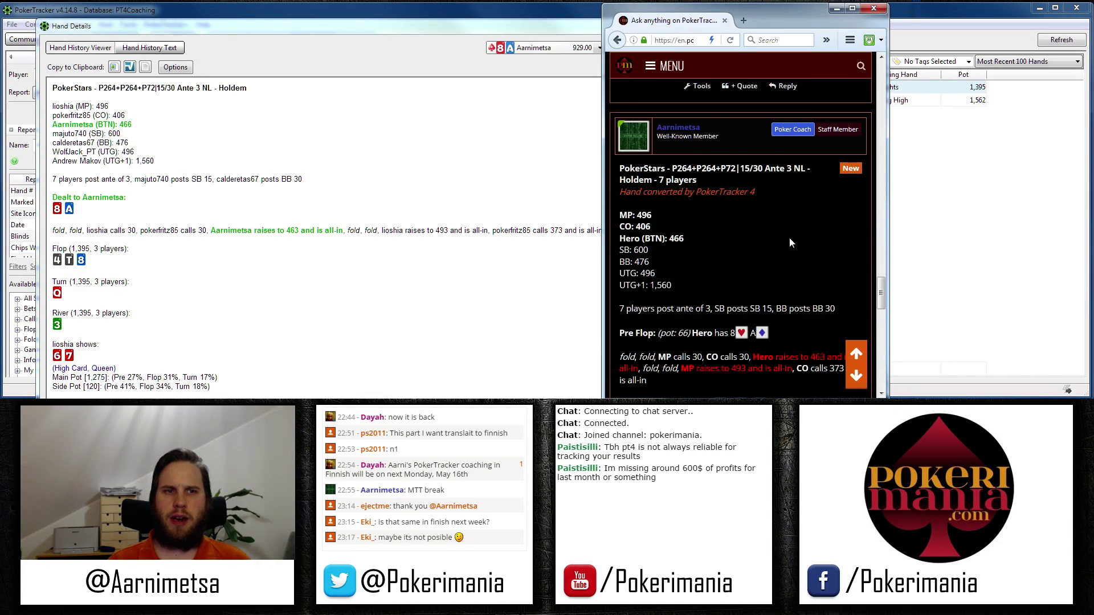
scroll(777, 228, up, 1)
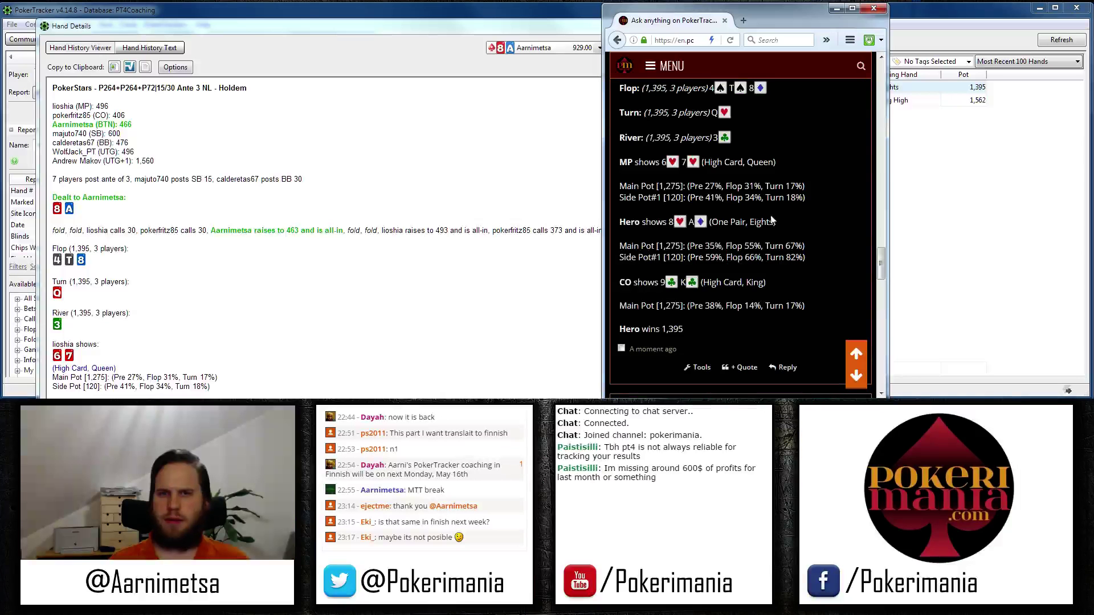
scroll(771, 219, down, 8)
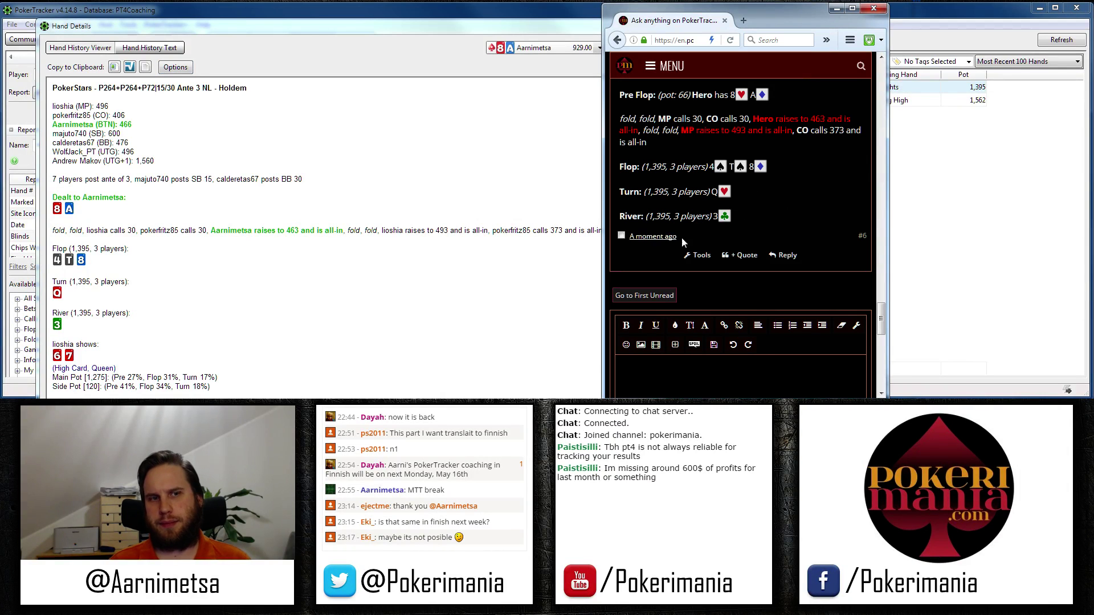
- Enable showing results in a spoiler in the hand's copy options and disable Hide Results
click(181, 68)
mouse_move(234, 101)
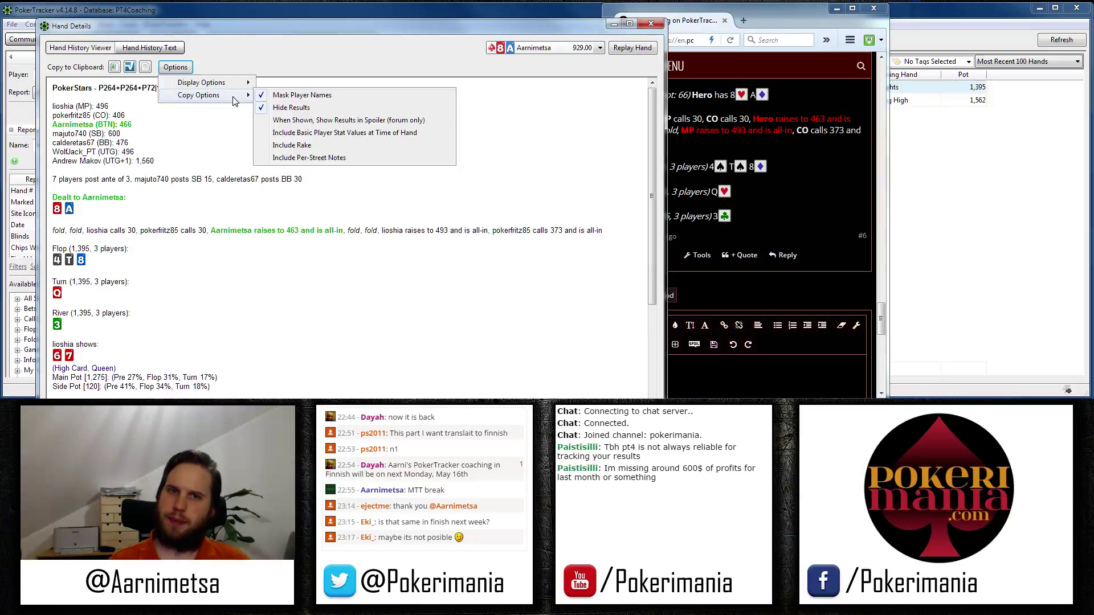
click(368, 122)
click(175, 68)
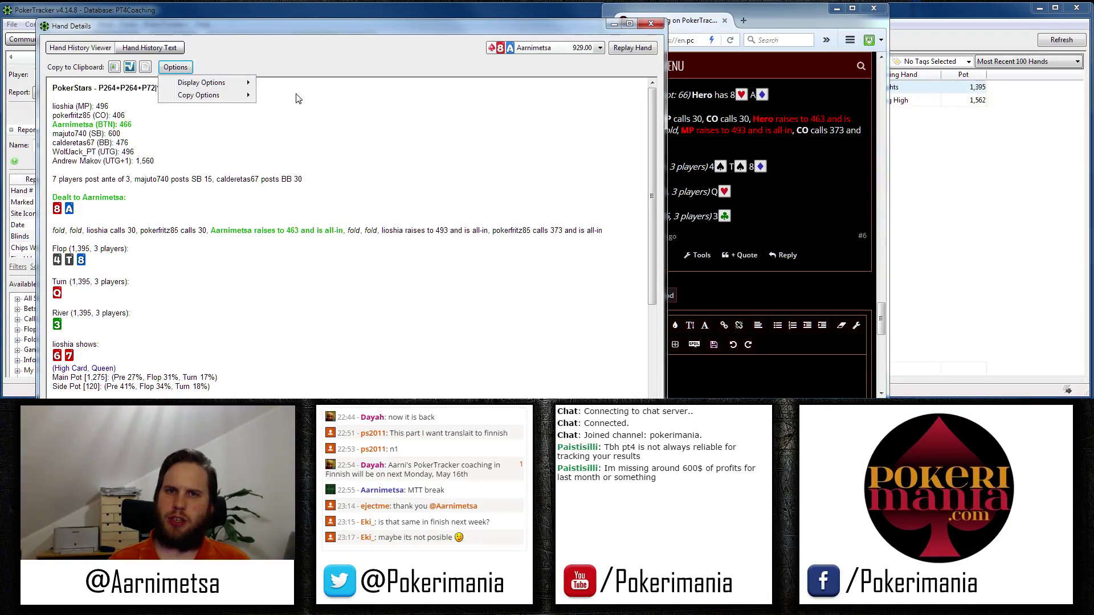
click(340, 111)
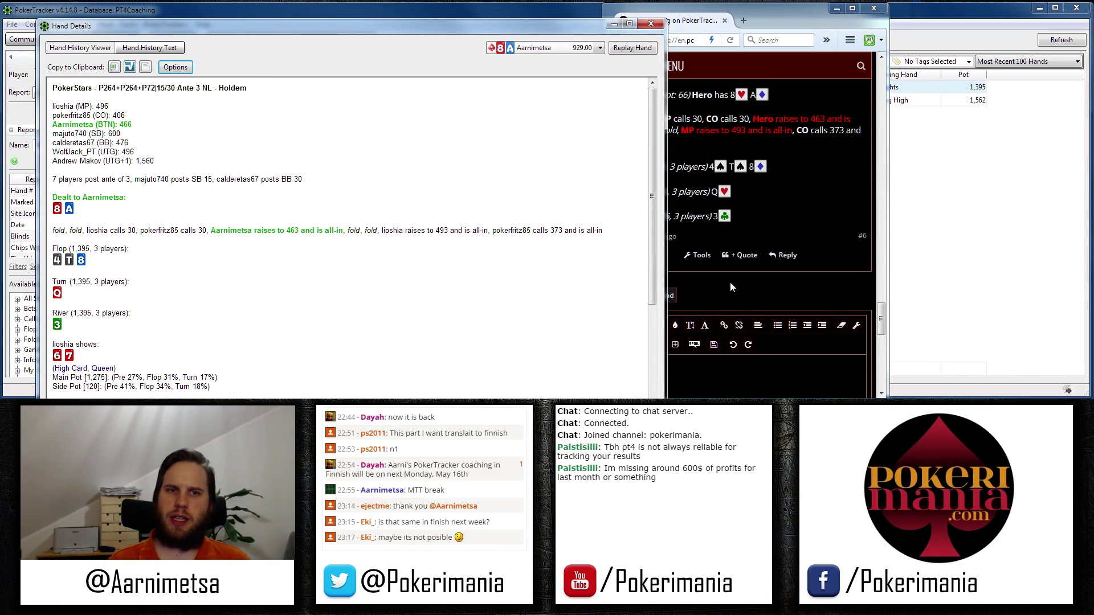
- Paste the copied hand into a new reply in the forum thread, post it and check the result
click(749, 370)
key(ctrl+v)
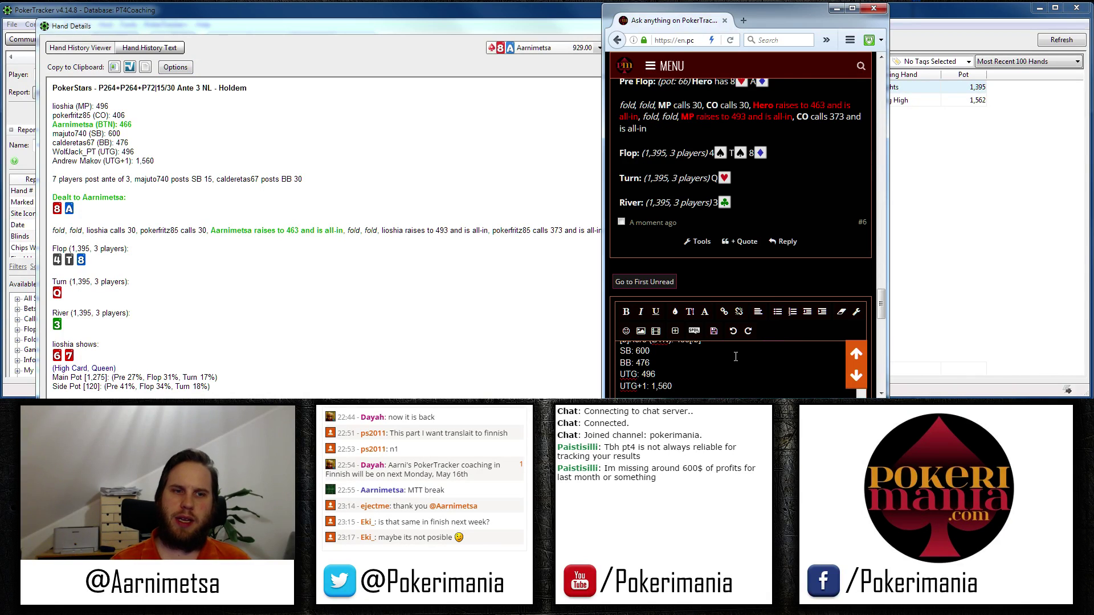
scroll(699, 370, down, 5)
click(655, 261)
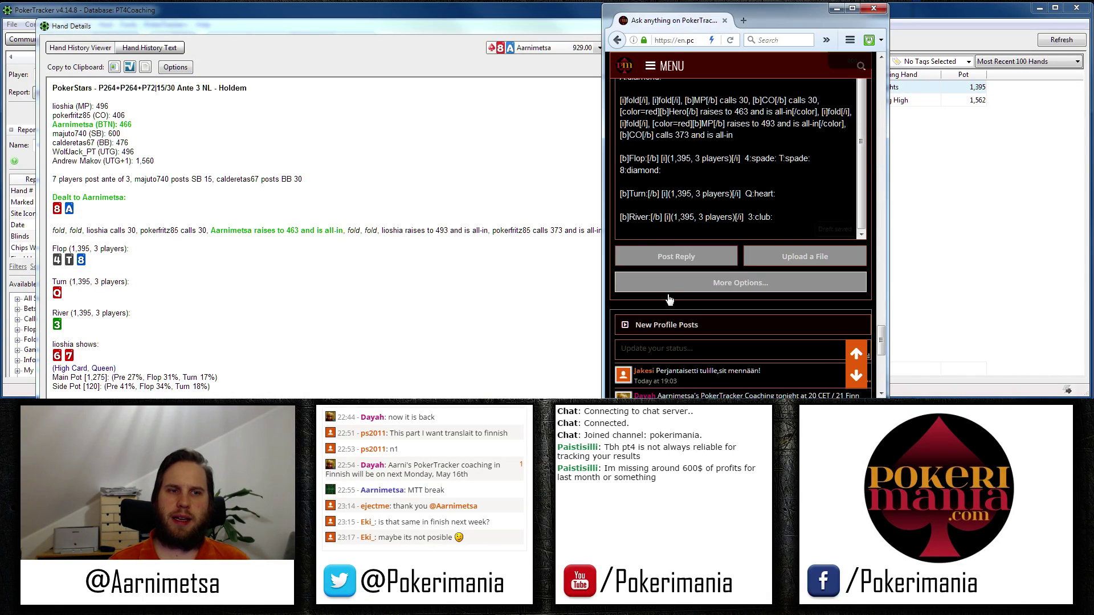
scroll(756, 221, up, 4)
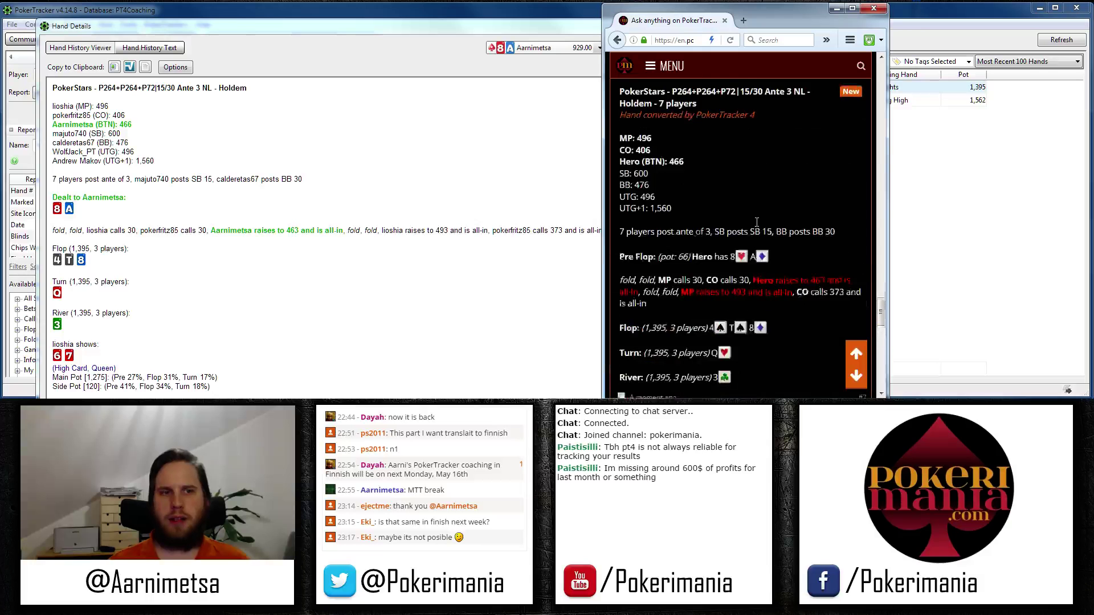
scroll(755, 221, down, 5)
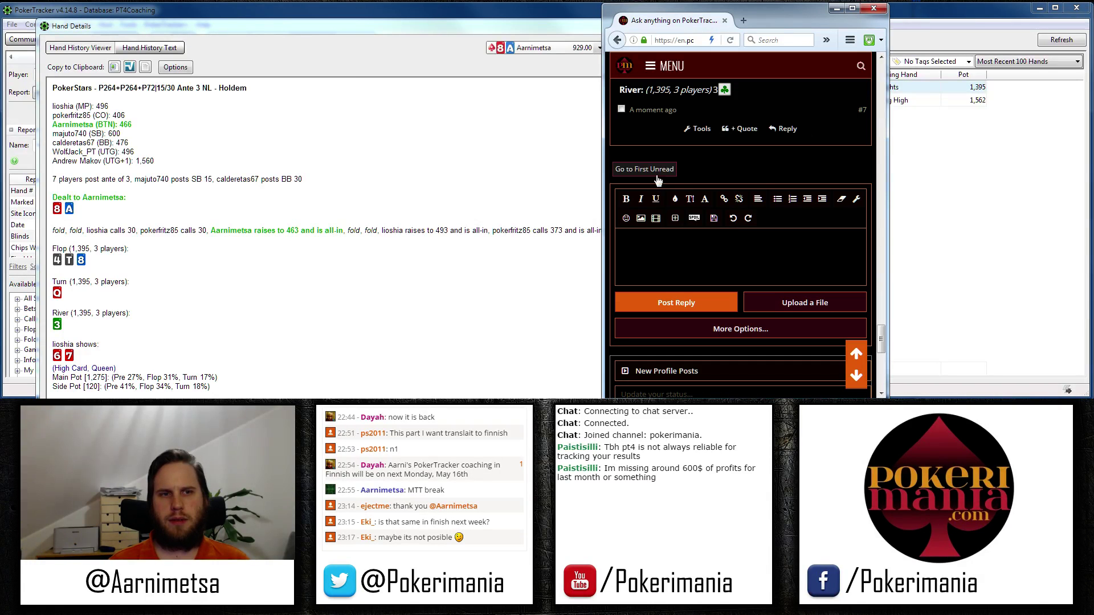
- Copy the hand in forum format again and compare the newest post with the earlier ones in the thread
click(130, 67)
click(748, 161)
scroll(753, 157, up, 6)
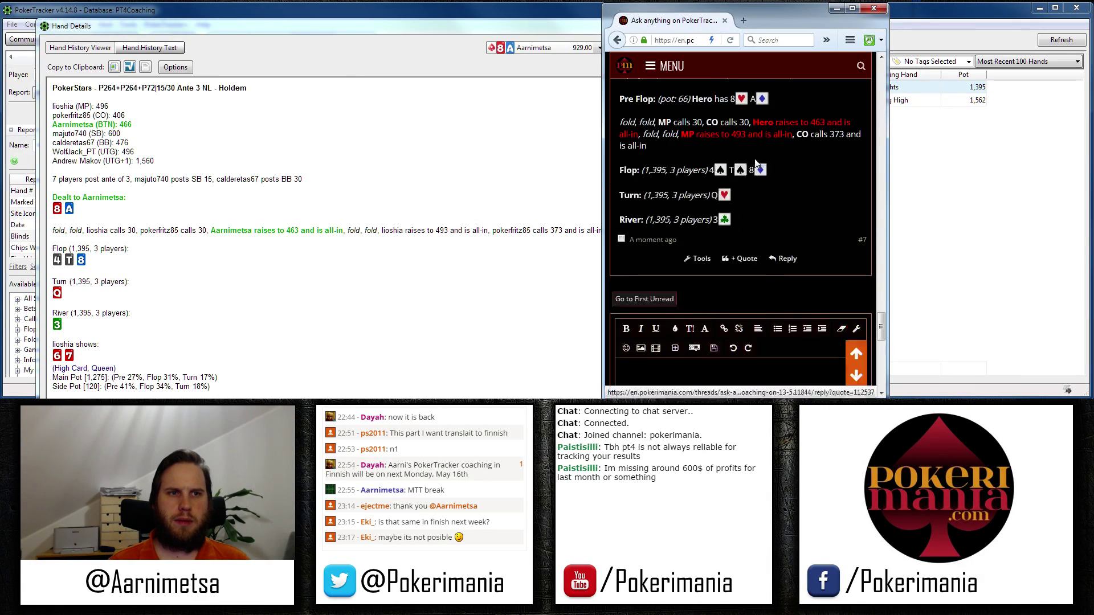
scroll(754, 160, down, 2)
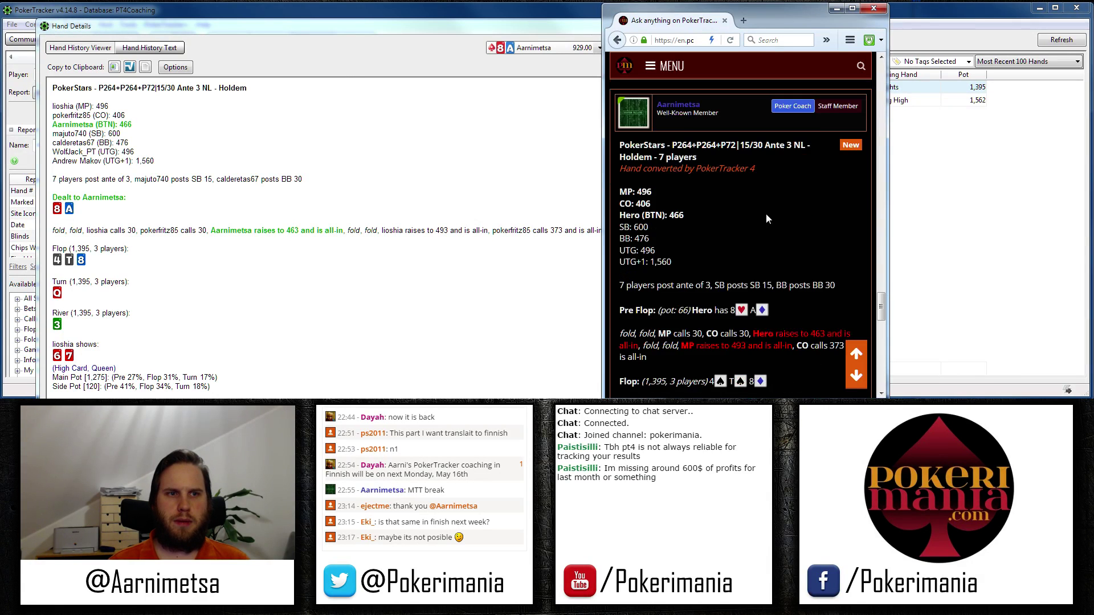
click(730, 40)
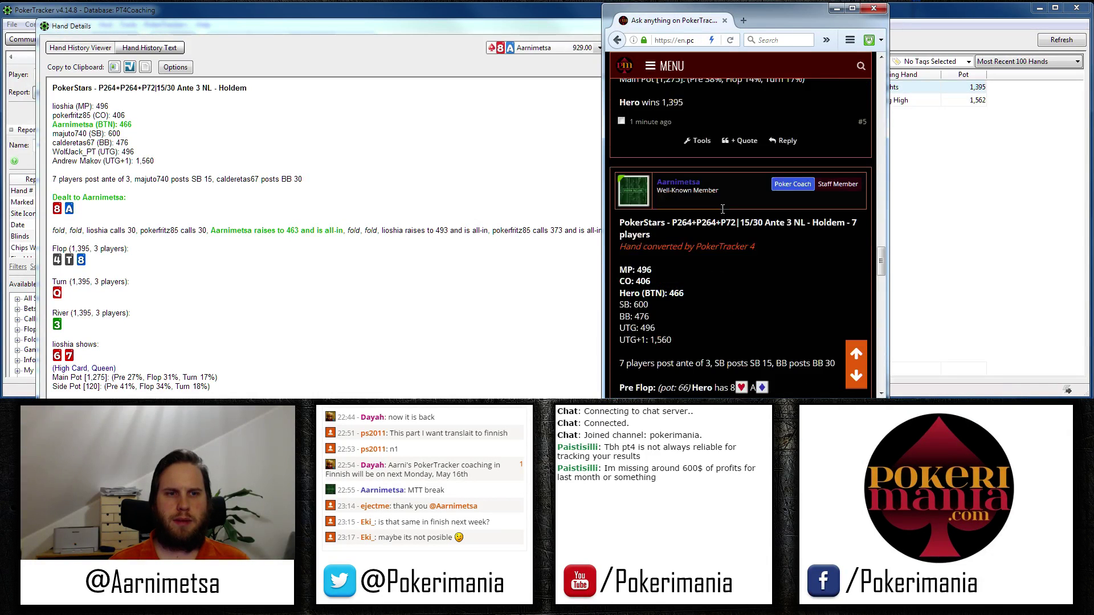
scroll(721, 209, down, 7)
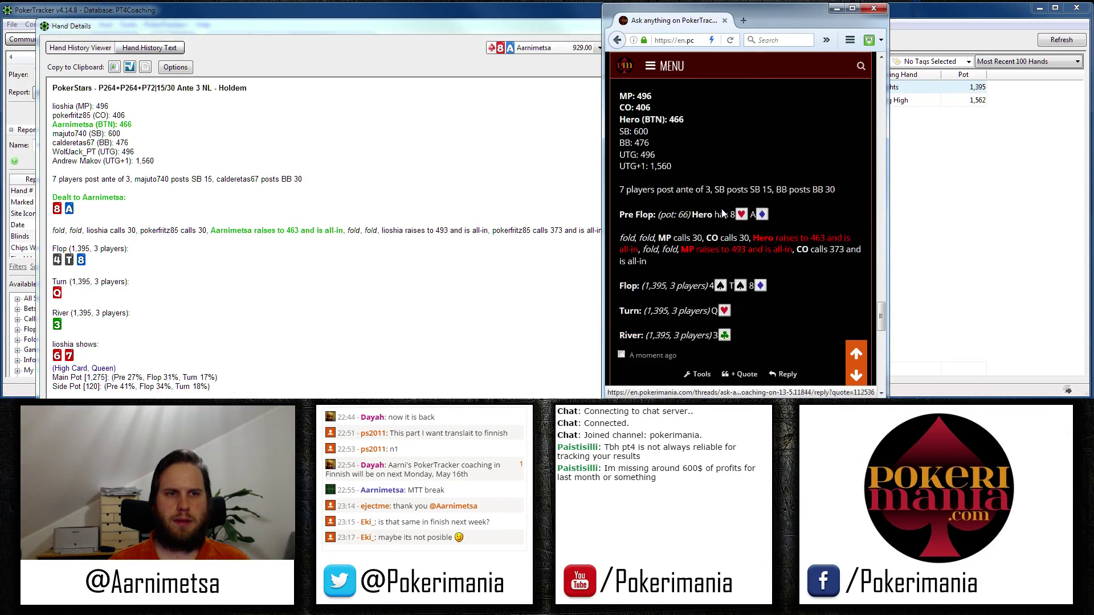
click(694, 277)
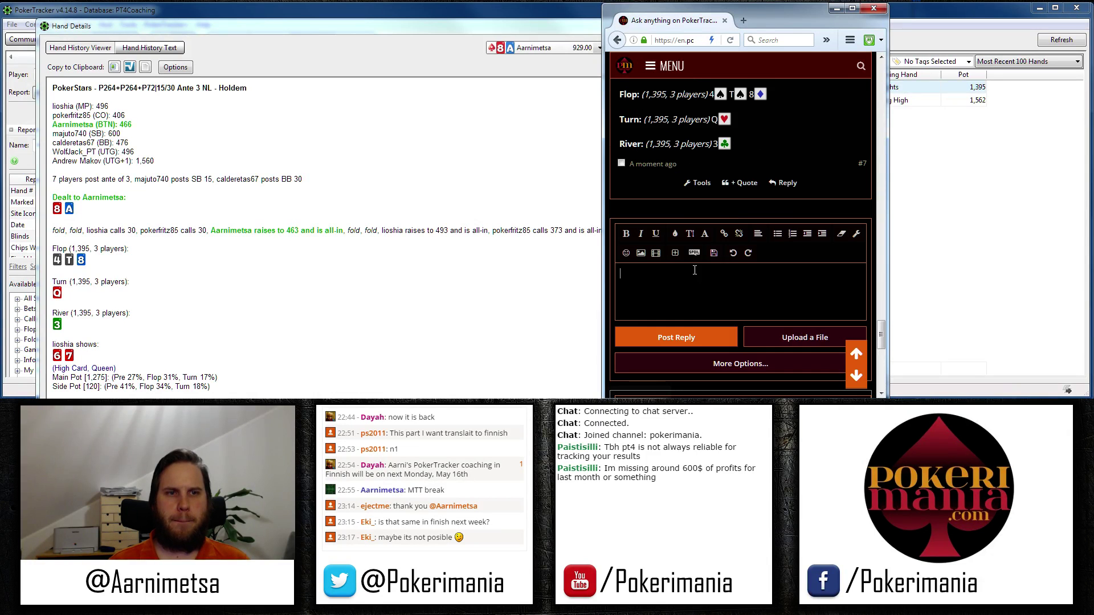
- Edit the newest forum post, replace all its content with the newly copied hand and save the changes
click(705, 187)
click(712, 223)
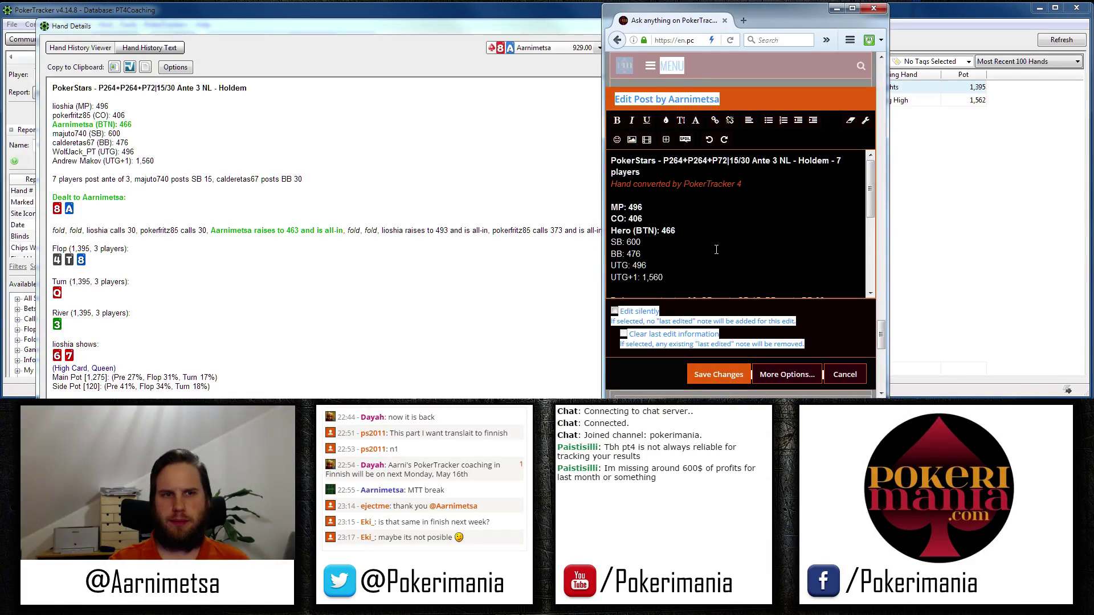
key(ctrl+a)
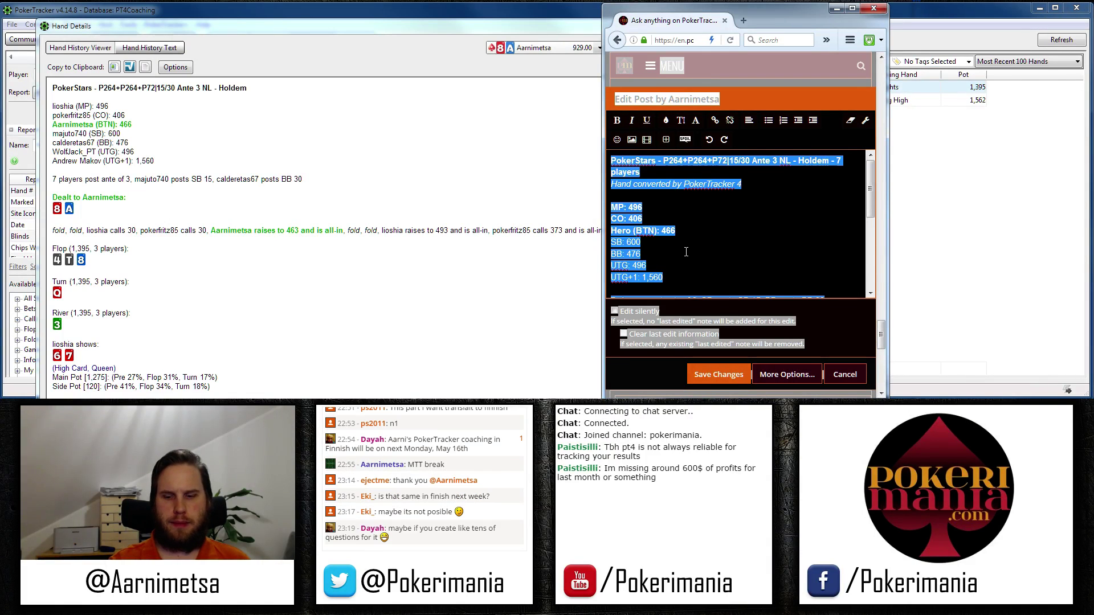
key(ctrl+v)
click(718, 374)
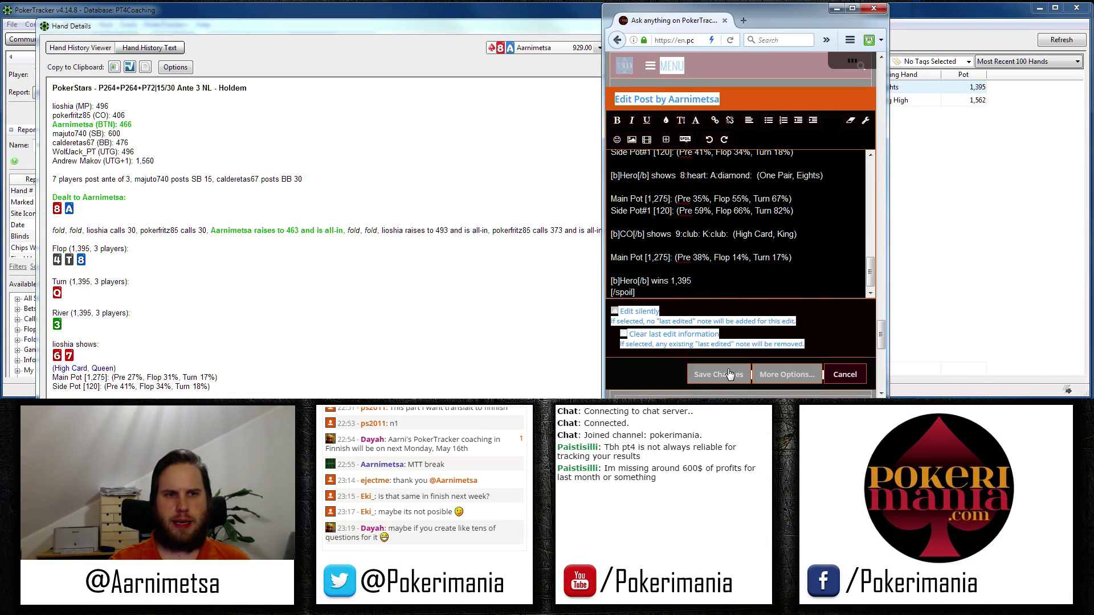
- Reveal and hide the spoiler with the hand's results in the edited post
click(705, 163)
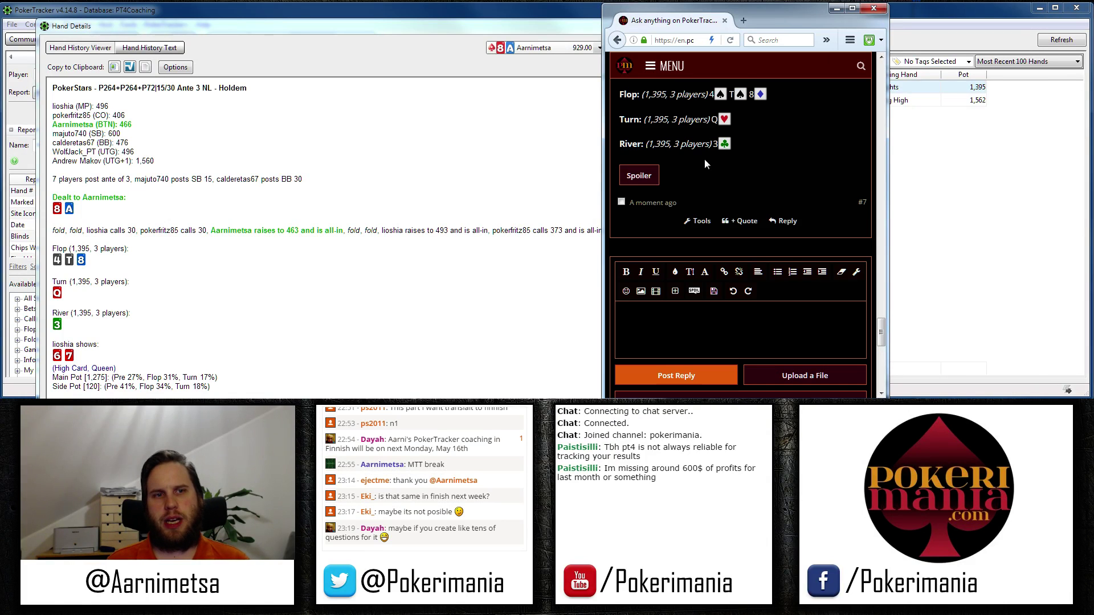
click(638, 176)
click(638, 176)
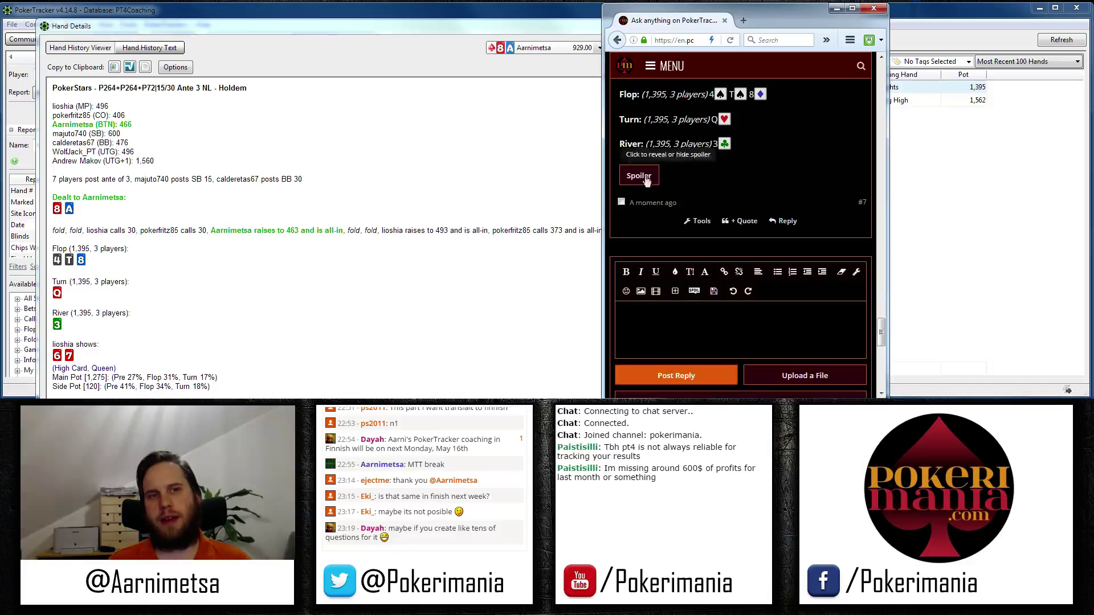
click(638, 176)
click(638, 176)
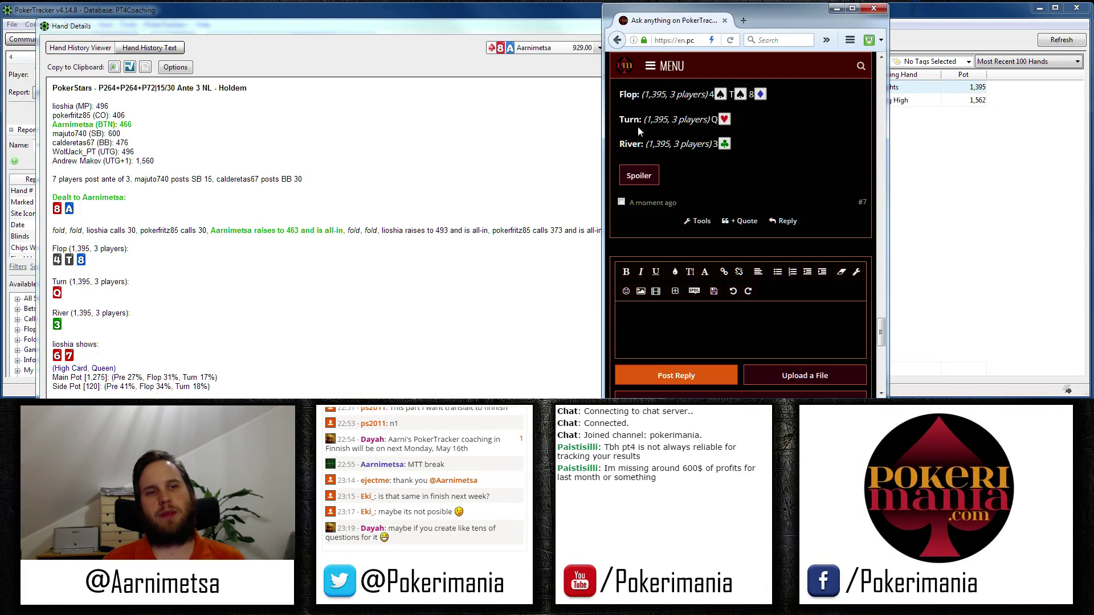
- Switch to HoldemResources Calculator, dismiss the PokerStars warning and fit the calculator's window on the screen
click(595, 242)
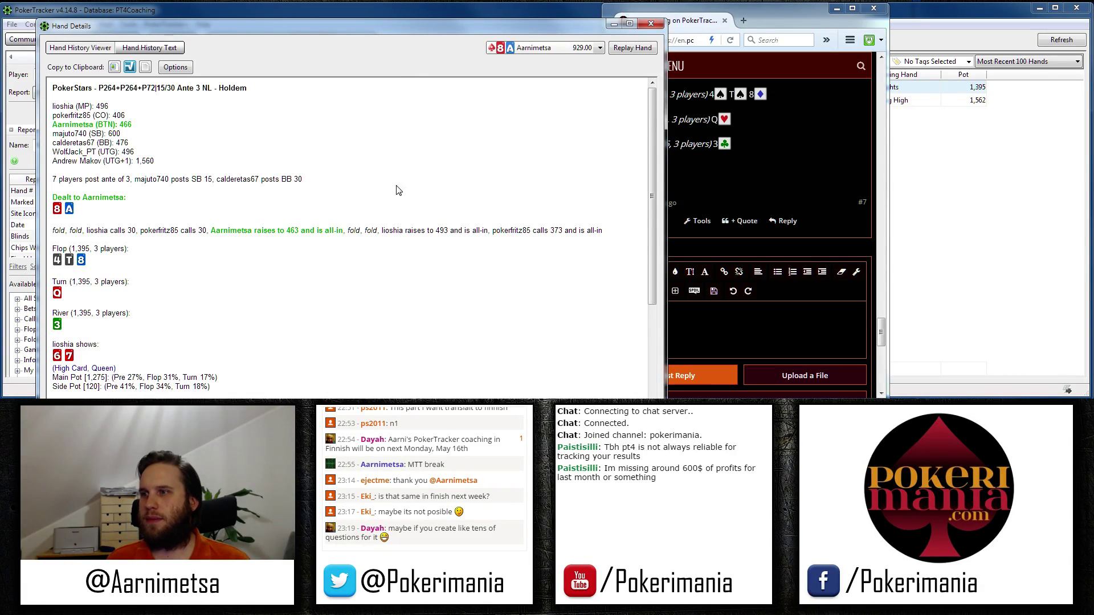
click(790, 11)
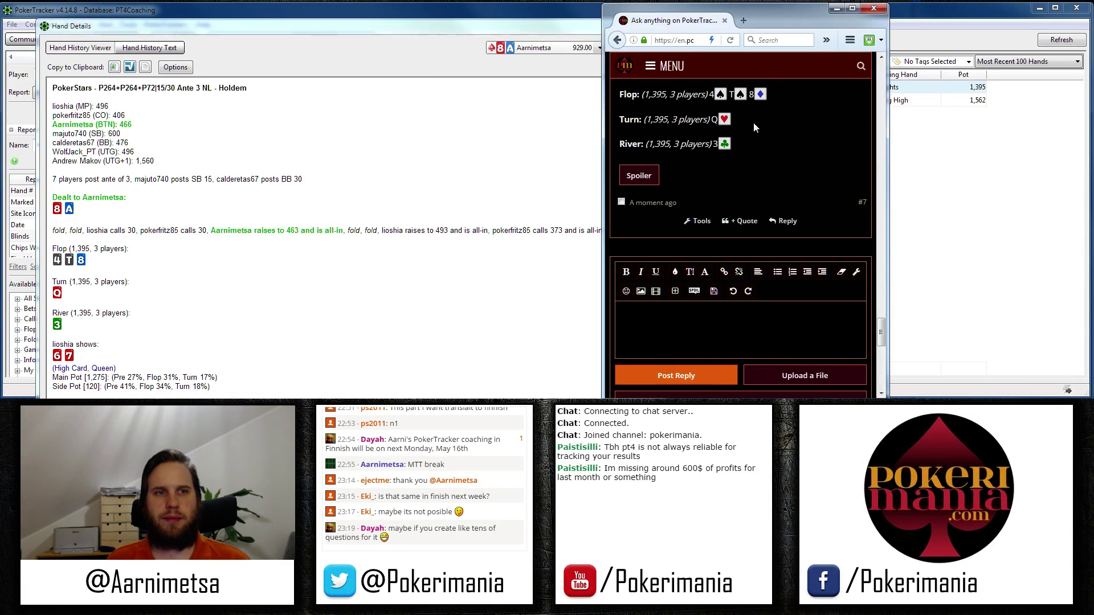
click(365, 136)
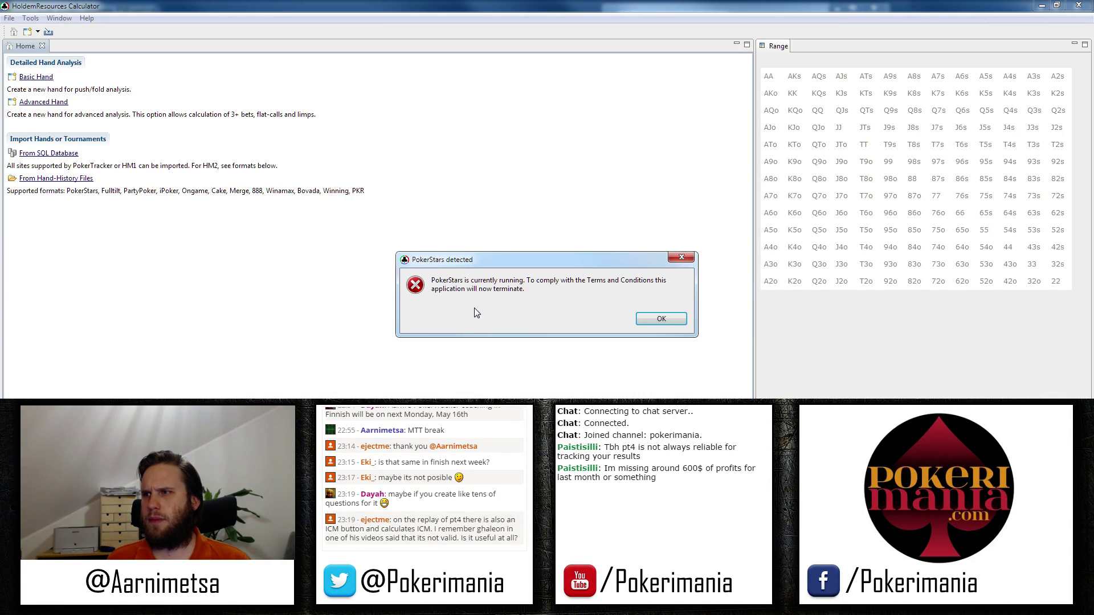
click(659, 320)
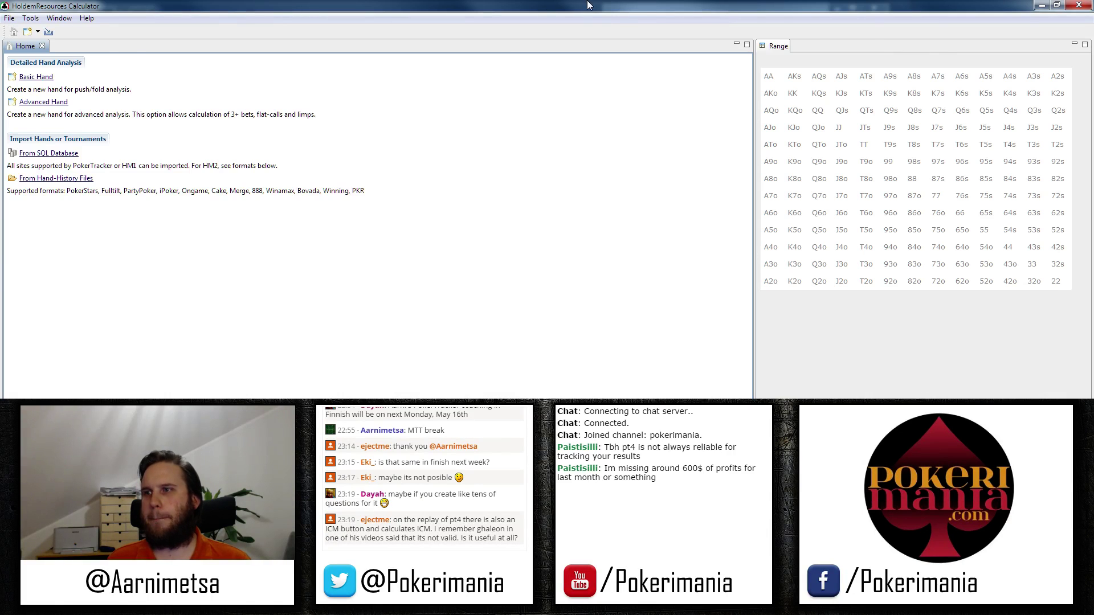
double_click(548, 6)
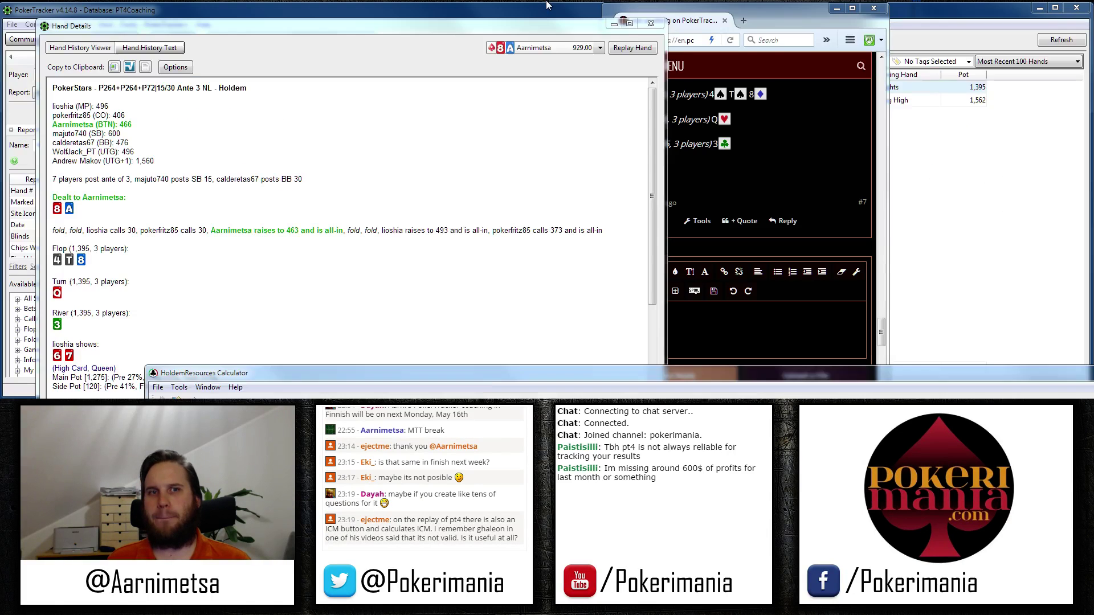
drag(485, 379, 307, 1)
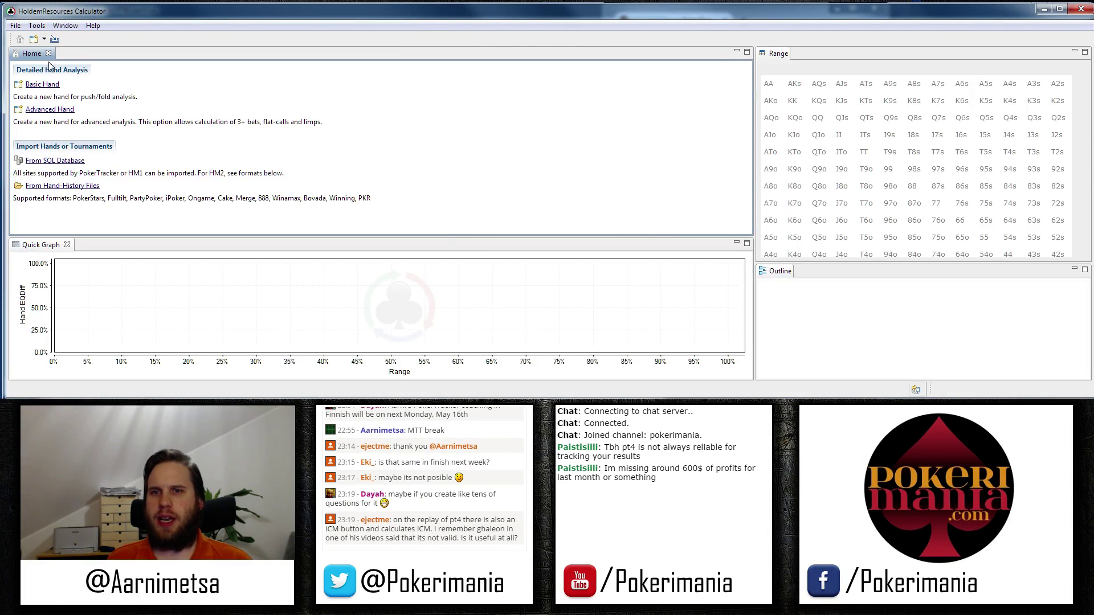
- Start a Basic Hand setup and try to fill it from the clipboard with the forum-format hand
click(50, 84)
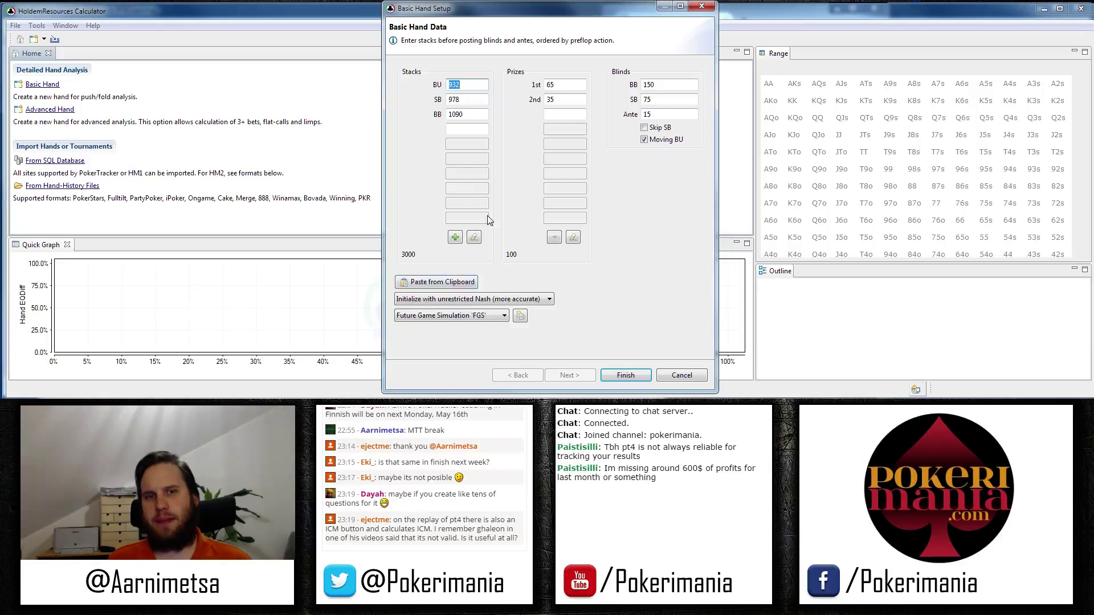
click(454, 282)
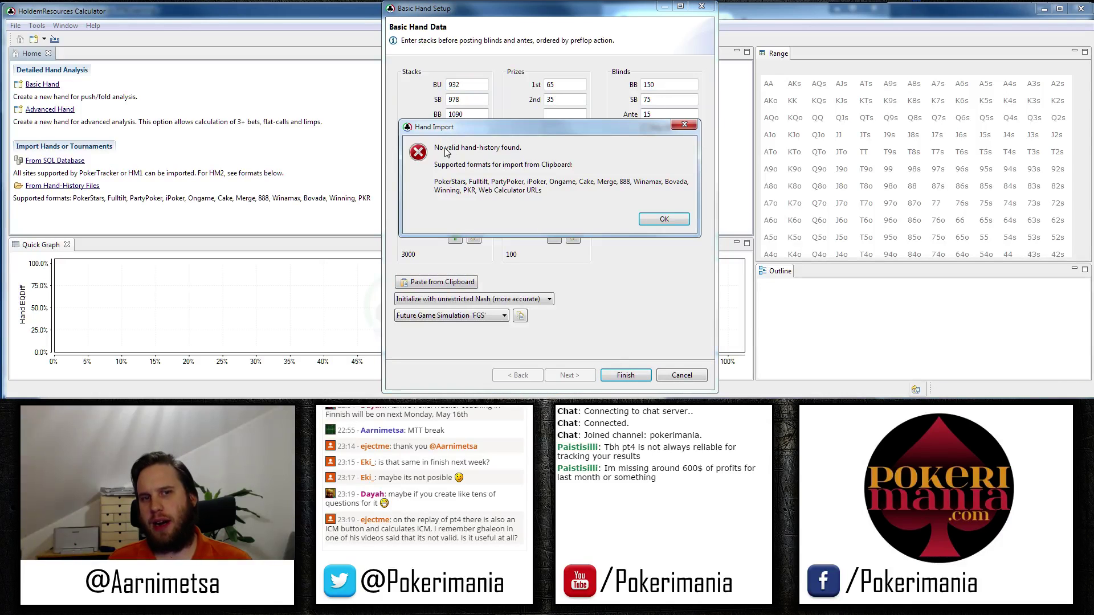
click(664, 219)
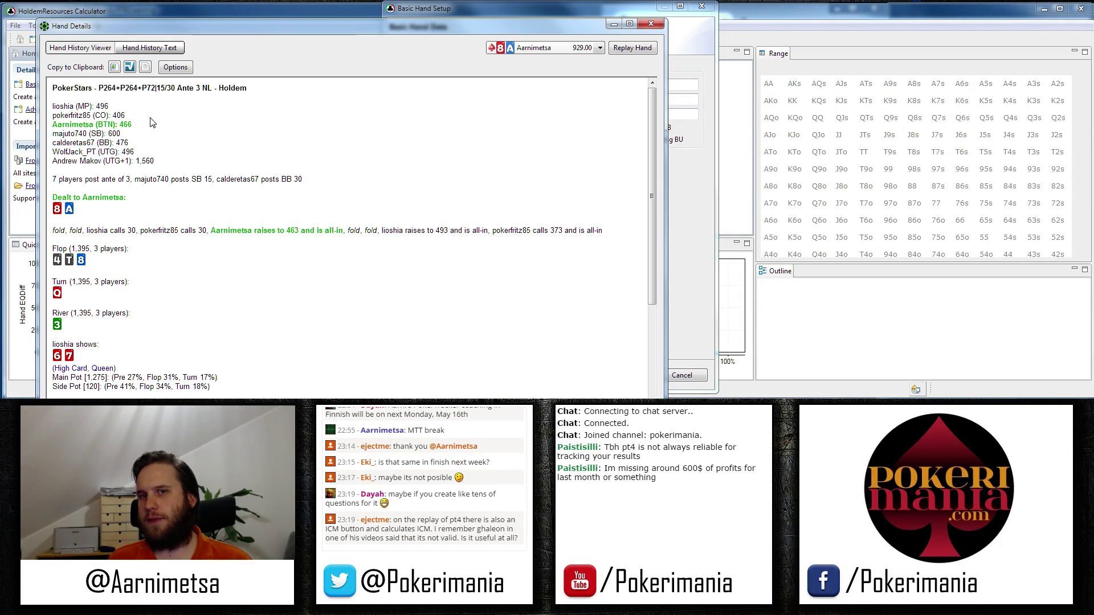
- Copy the hand's raw history from Hand Details, import it into the Basic Hand setup and finish the setup
click(150, 68)
click(675, 296)
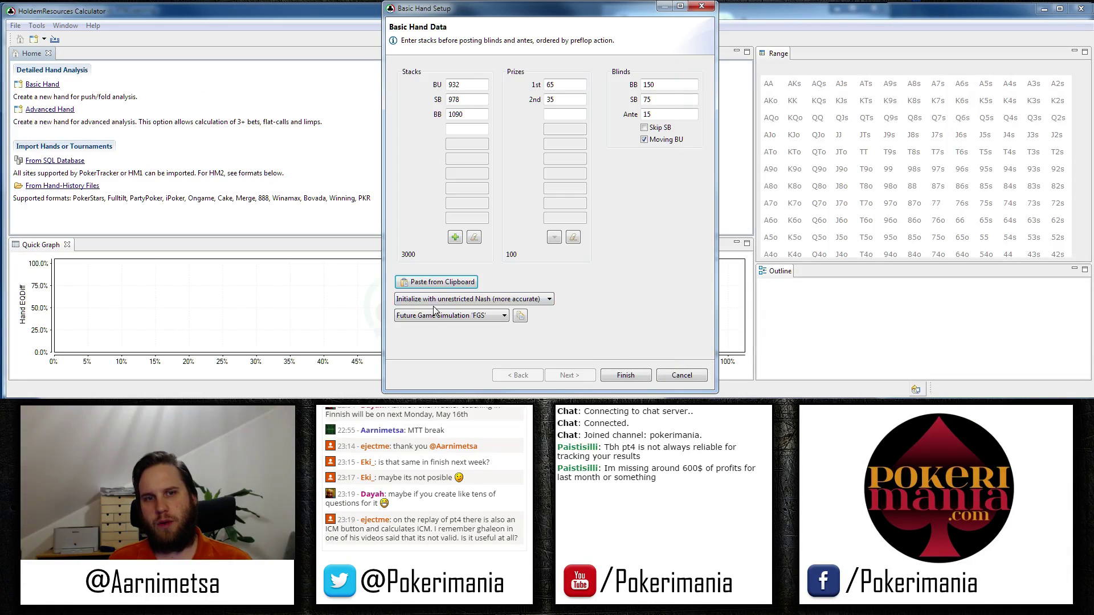
click(435, 283)
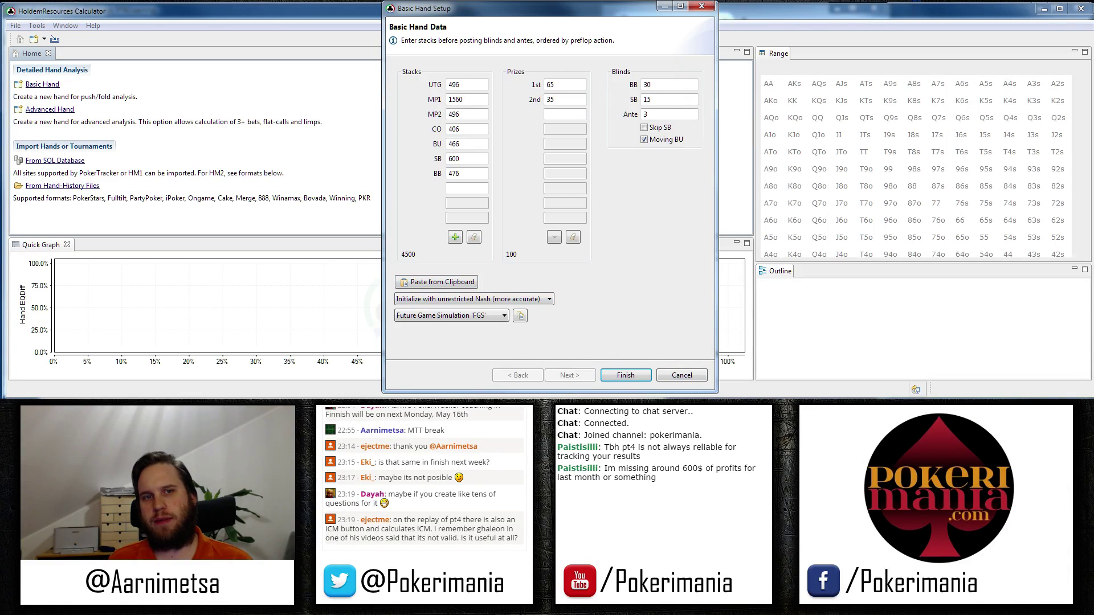
click(637, 376)
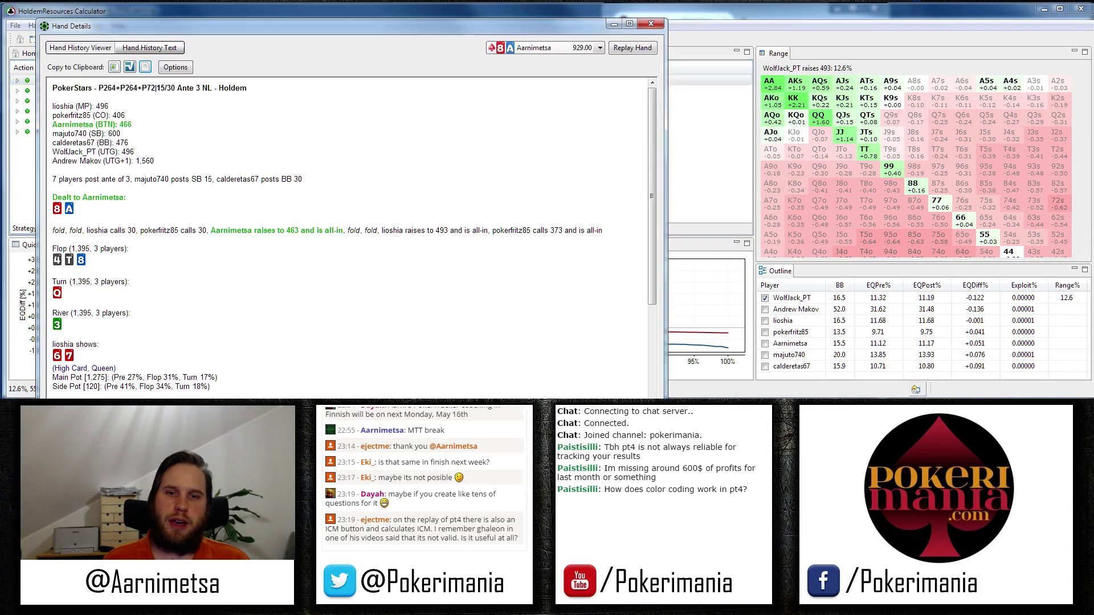
- Open the hand in the replayer, look at the hero's player notes and close them
click(647, 49)
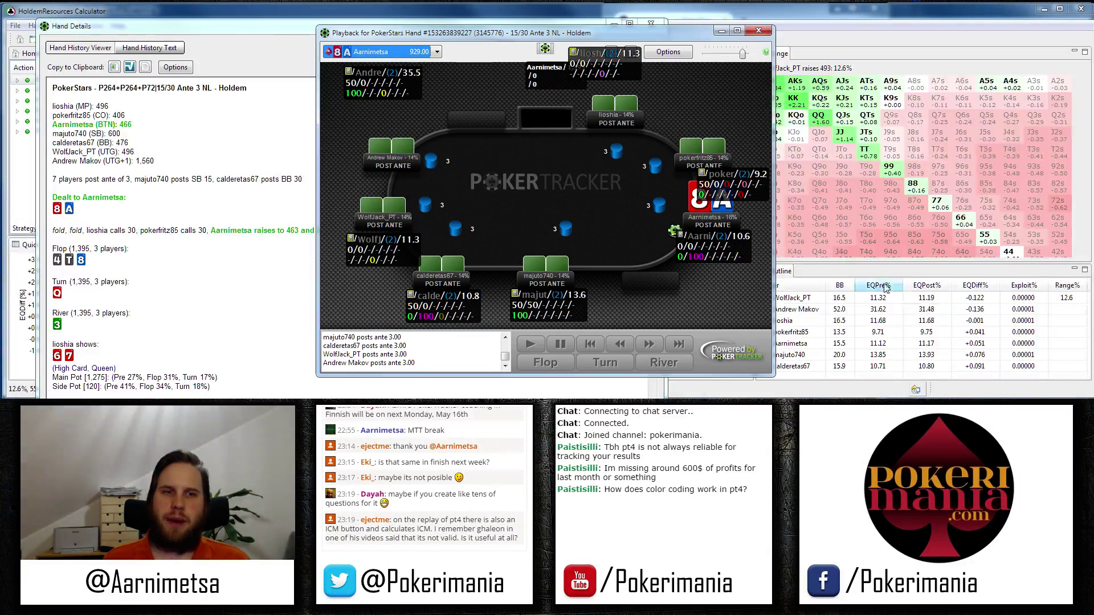
click(678, 235)
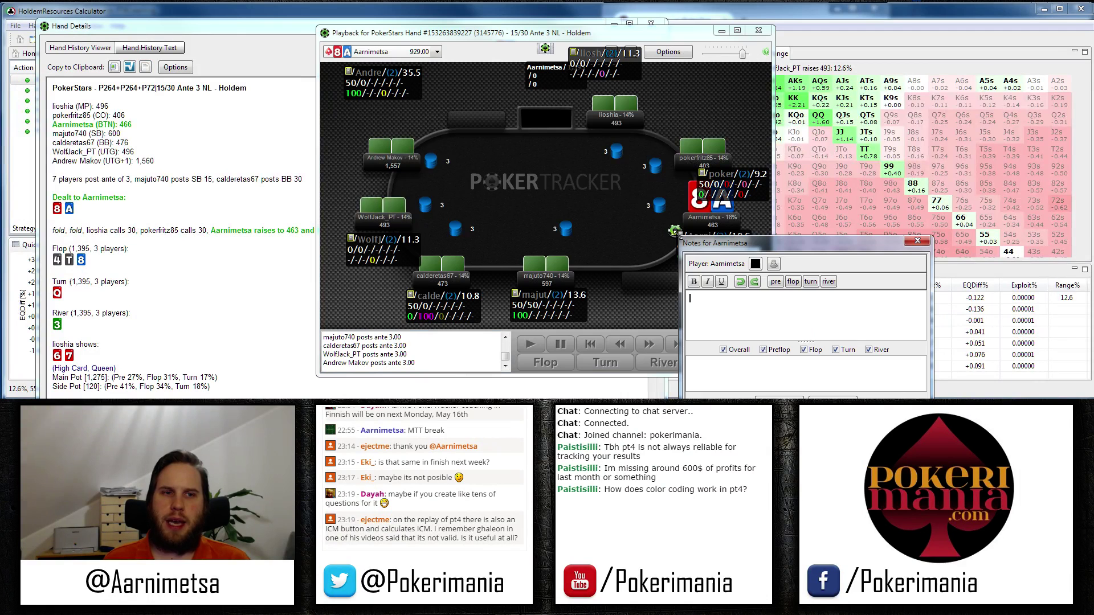
click(755, 264)
click(928, 242)
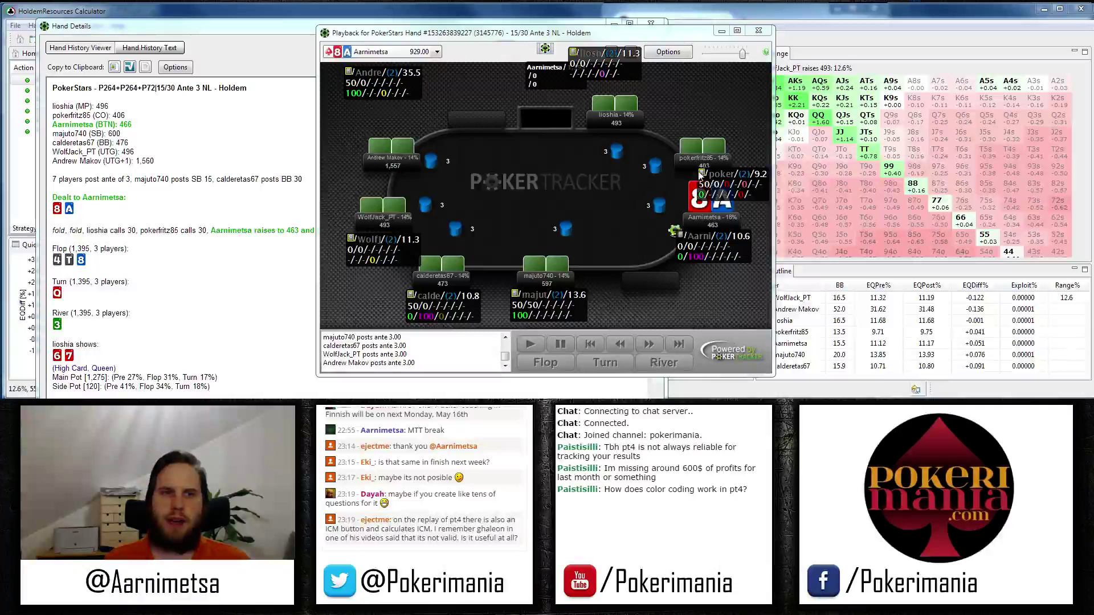
- Check the notes on the cutoff player in the replayer and set the small blind player's note color to Cyan
mouse_move(703, 178)
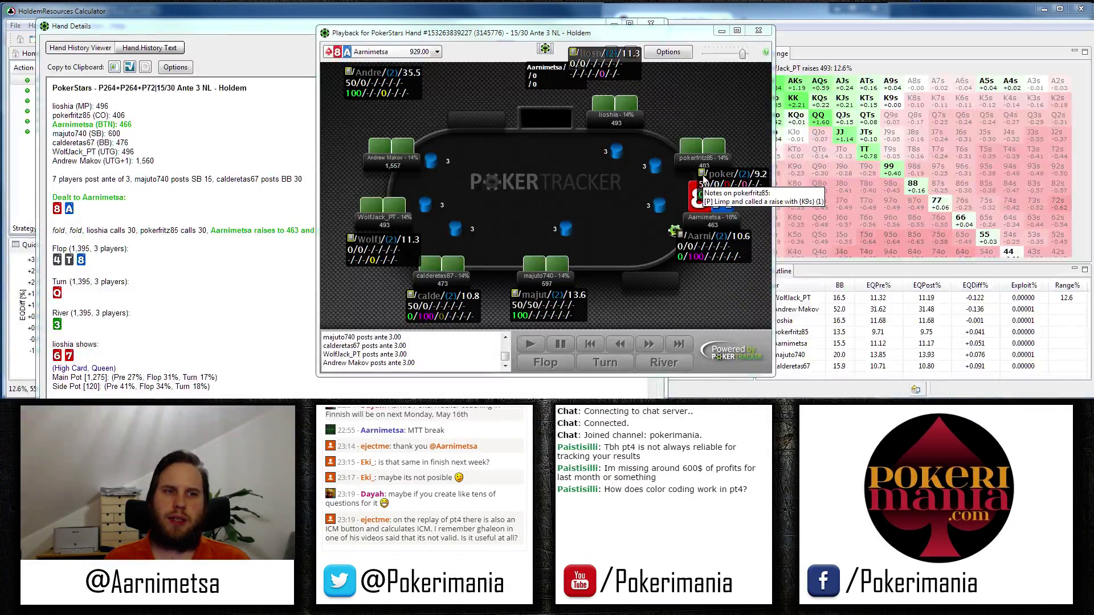
click(518, 297)
click(593, 324)
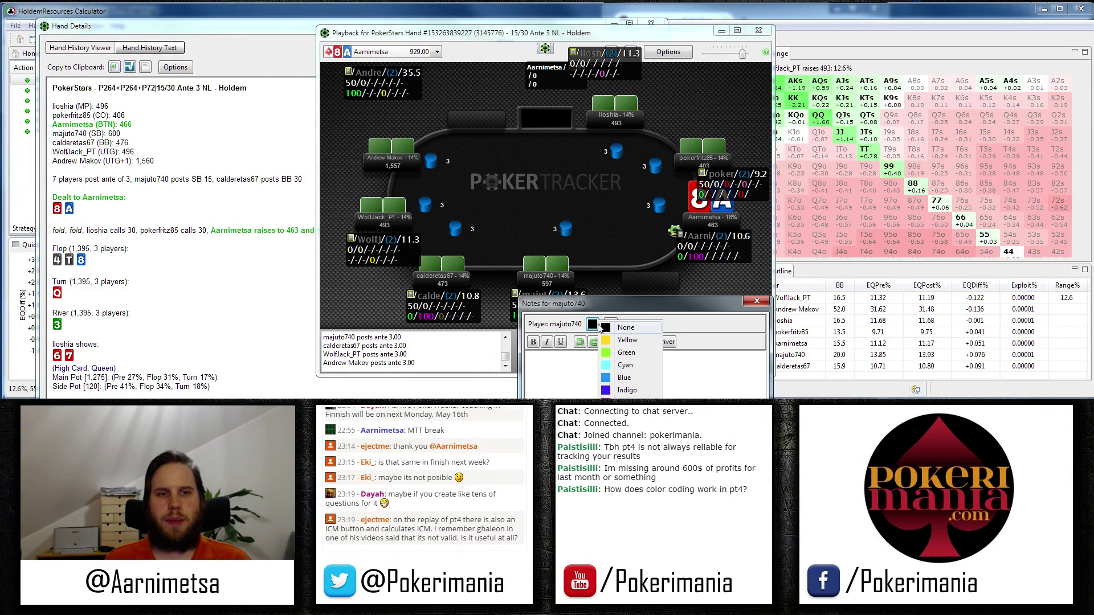
click(622, 365)
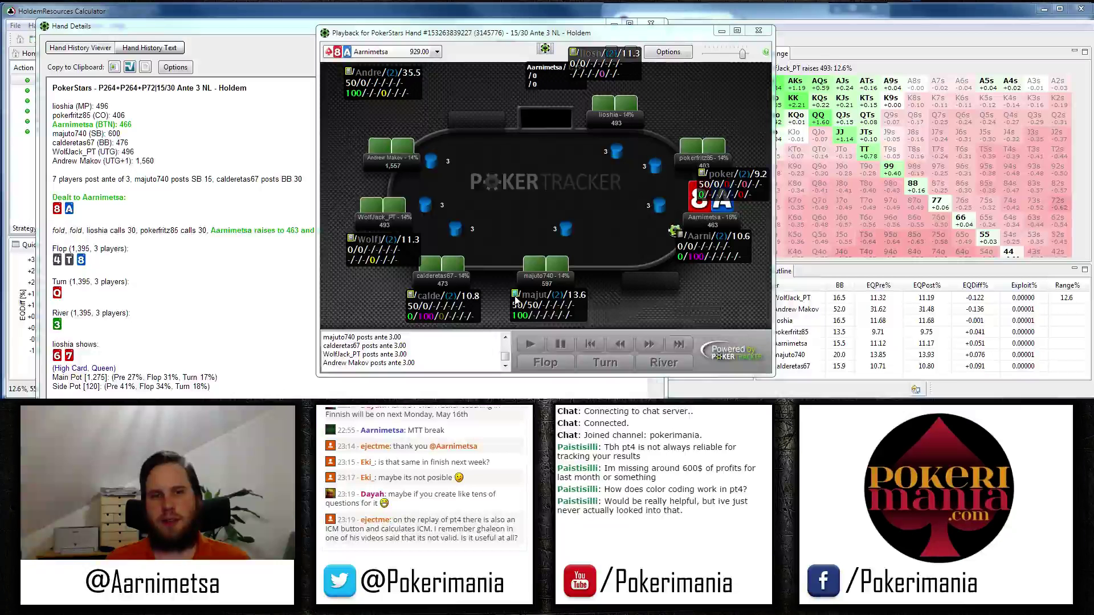
mouse_move(515, 300)
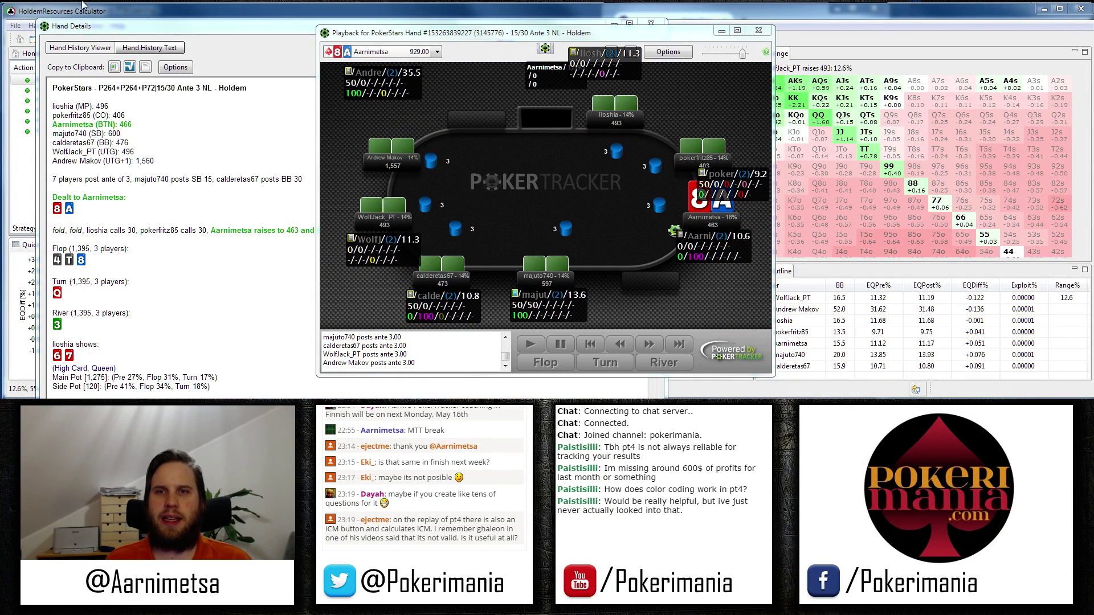
- Switch to PokerTracker 4's main window and enable Outline Groups with Player Color in the advanced HUD options
key(alt+Tab)
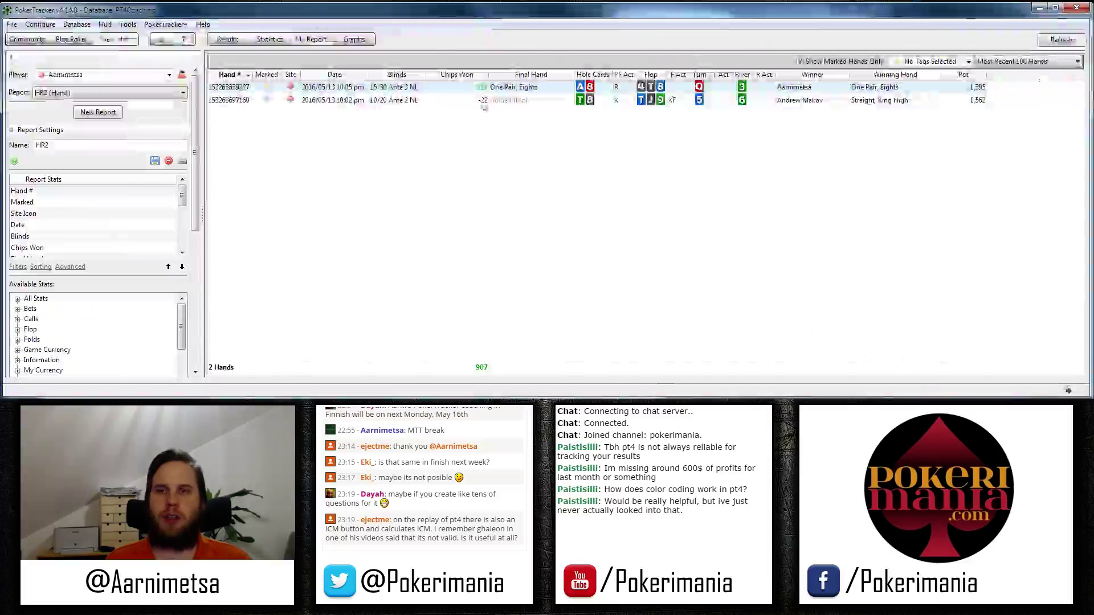
click(104, 24)
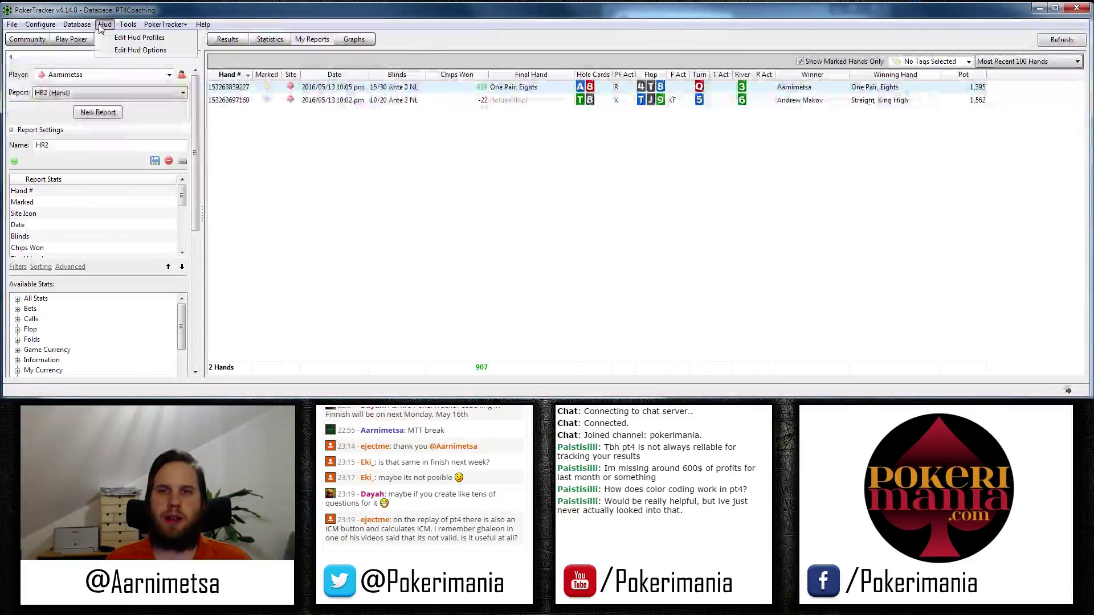
click(140, 50)
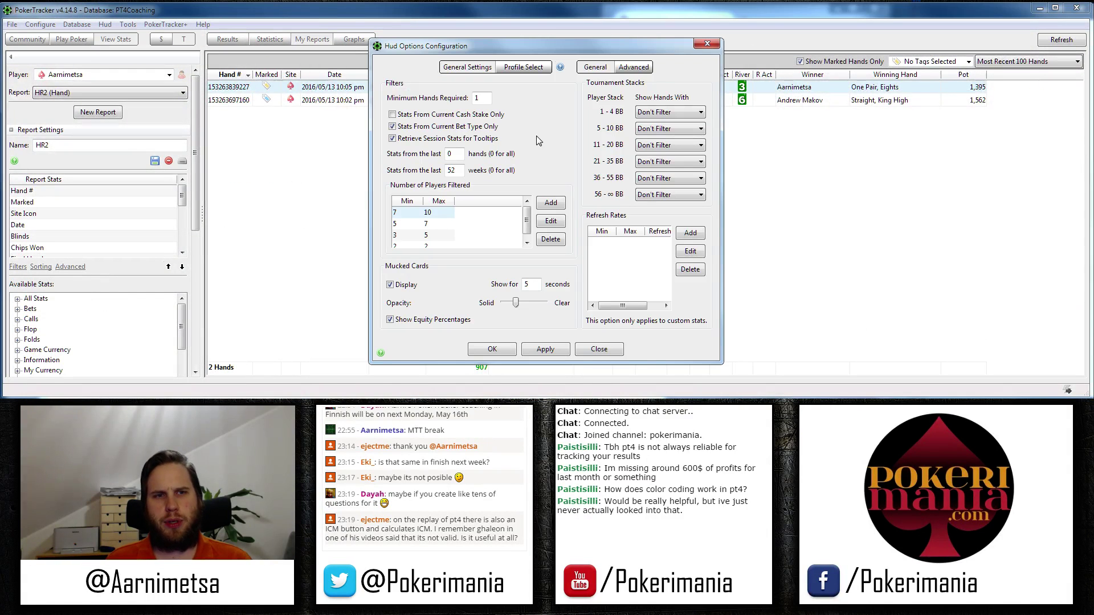
click(633, 71)
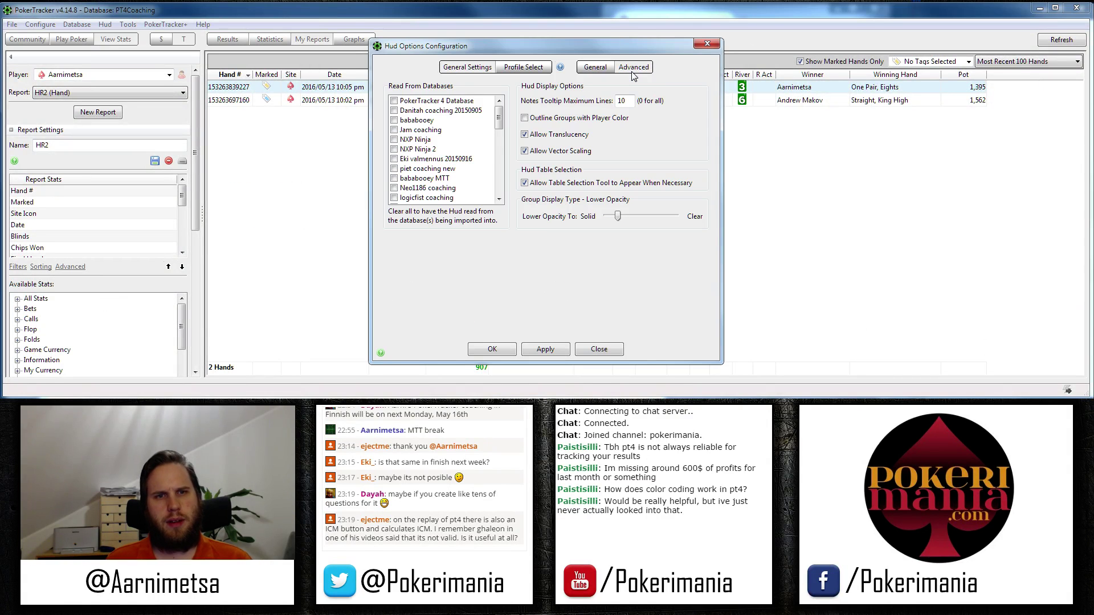
click(555, 118)
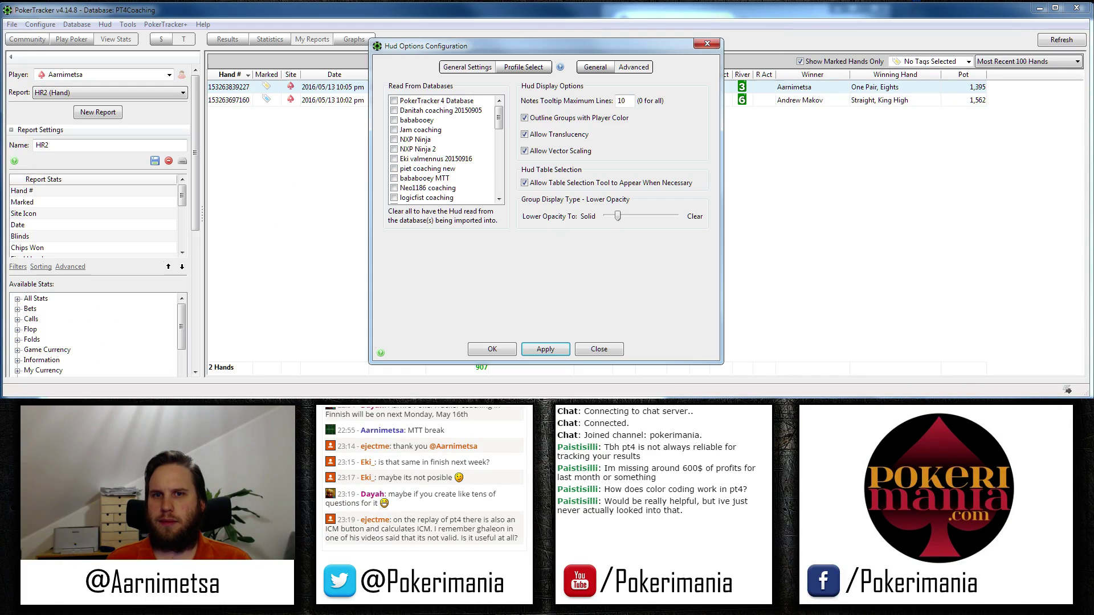
click(491, 348)
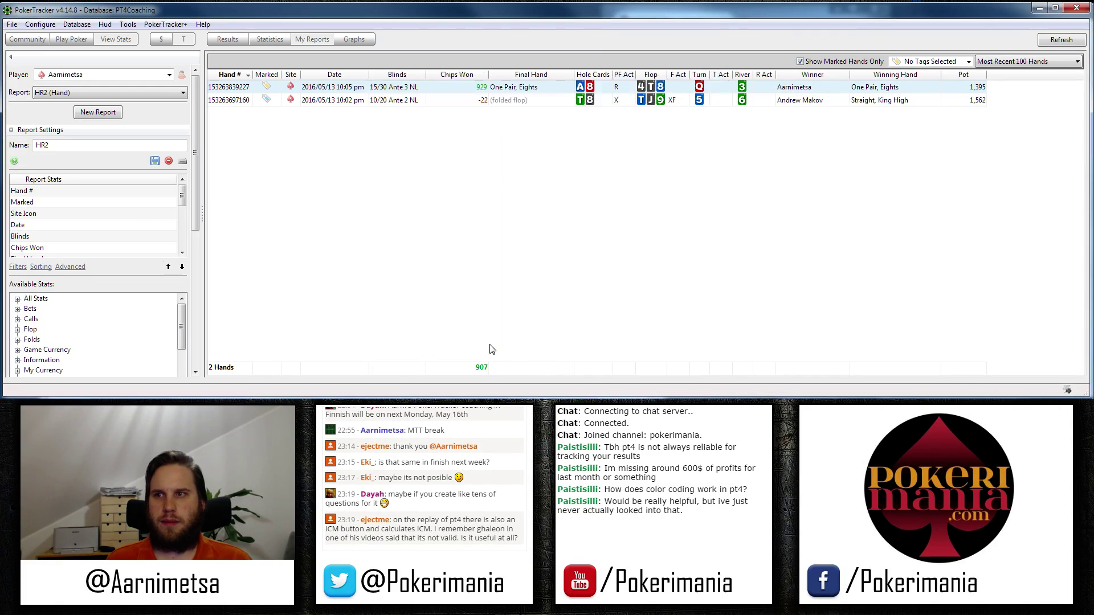
- Replay the 15/30 hand twice to check the HUD groups for player color outlines, and close the hand's windows
double_click(239, 86)
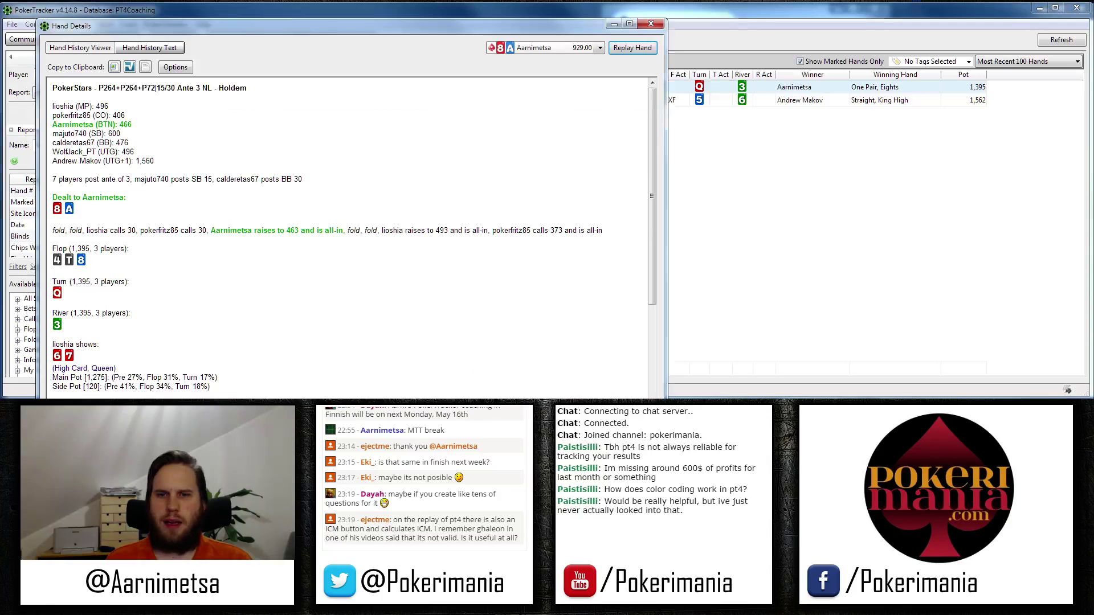
click(632, 47)
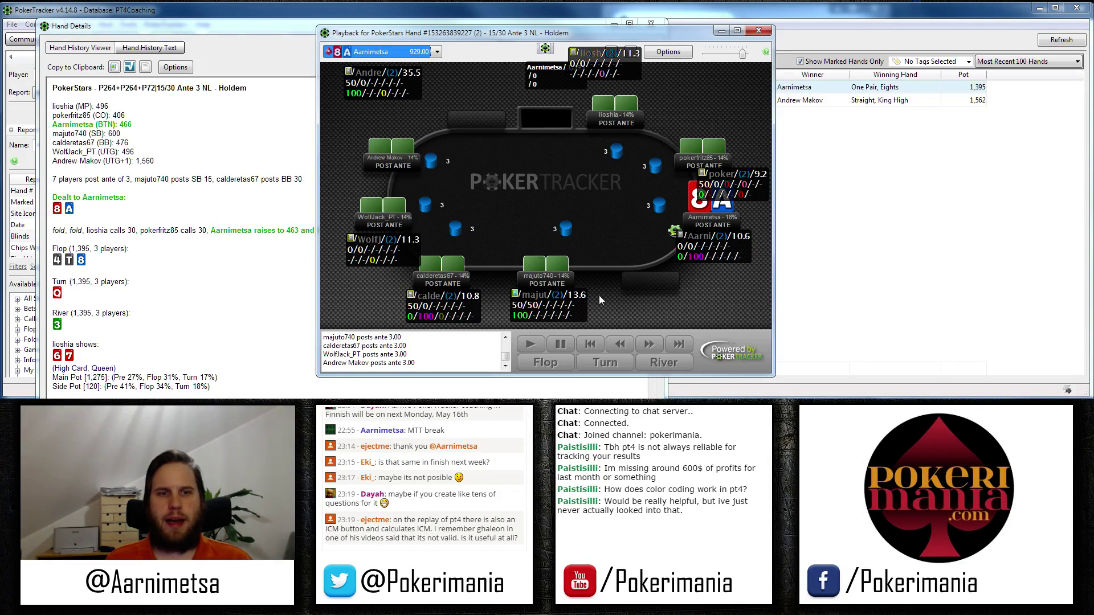
click(758, 31)
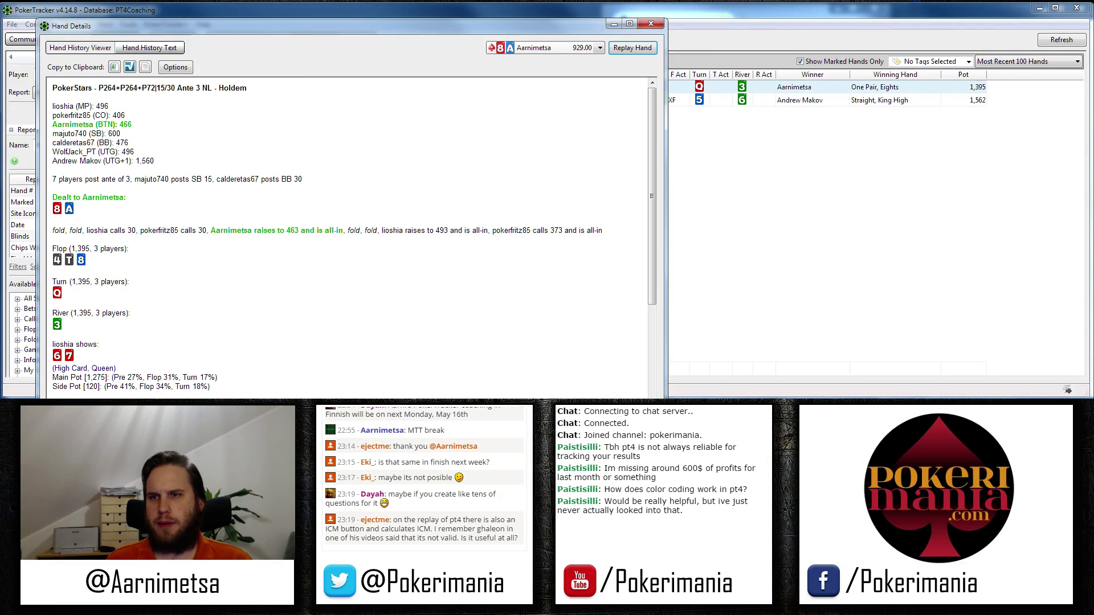
click(632, 47)
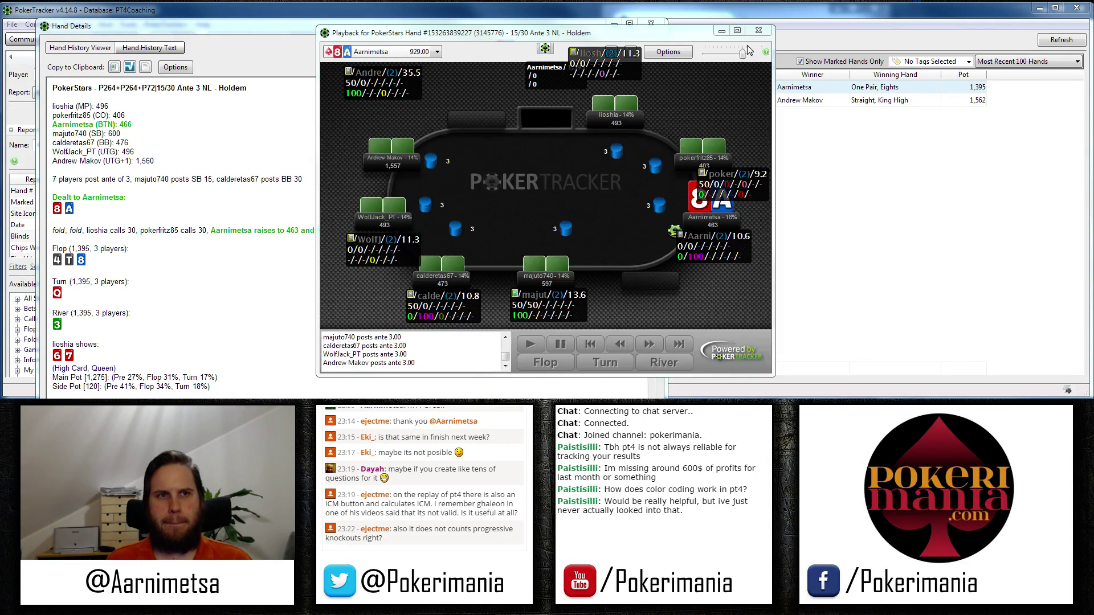
click(758, 30)
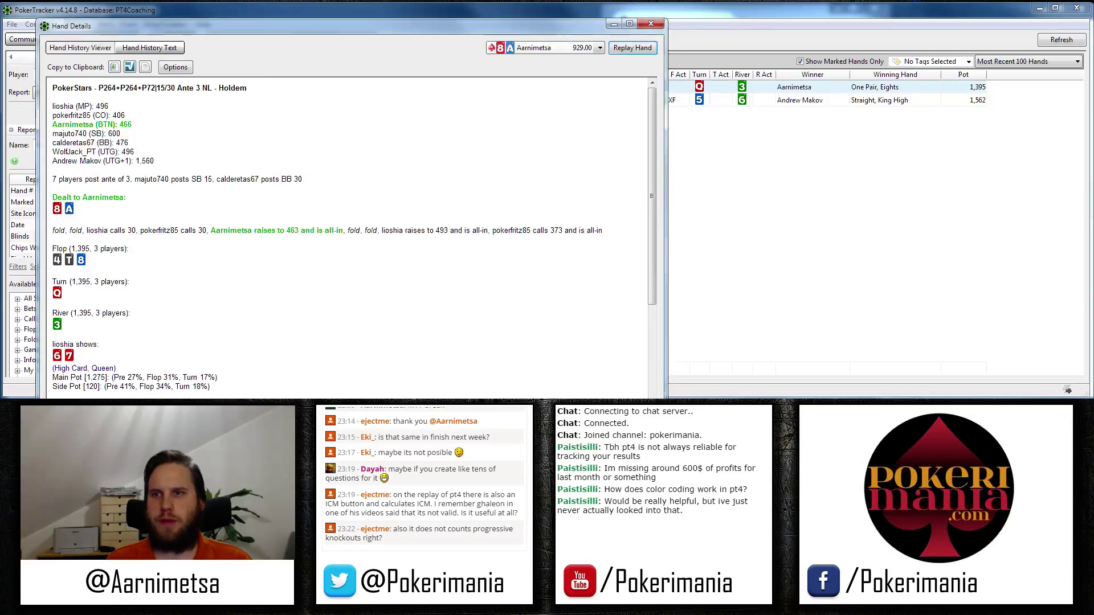
click(651, 23)
- Recheck Outline Groups with Player Color in the advanced HUD options and reapply the settings
click(105, 24)
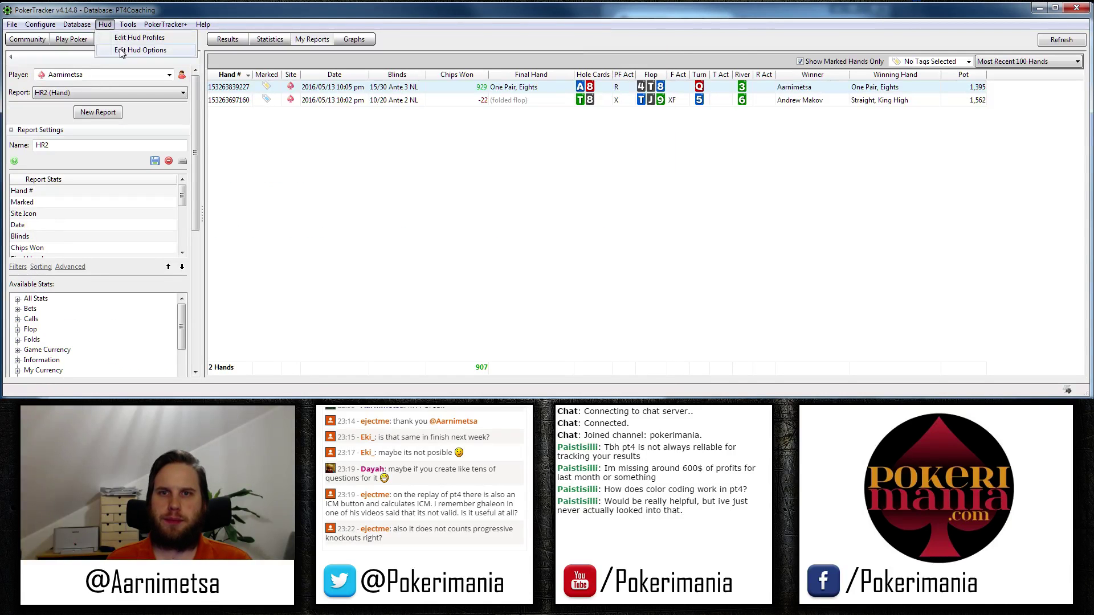
click(122, 50)
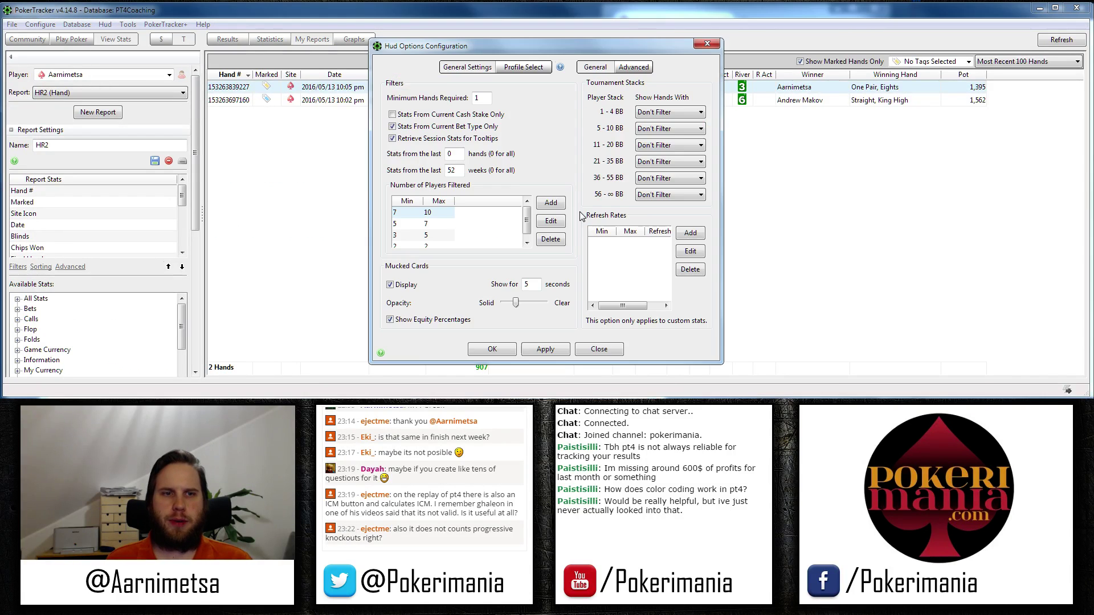
click(647, 68)
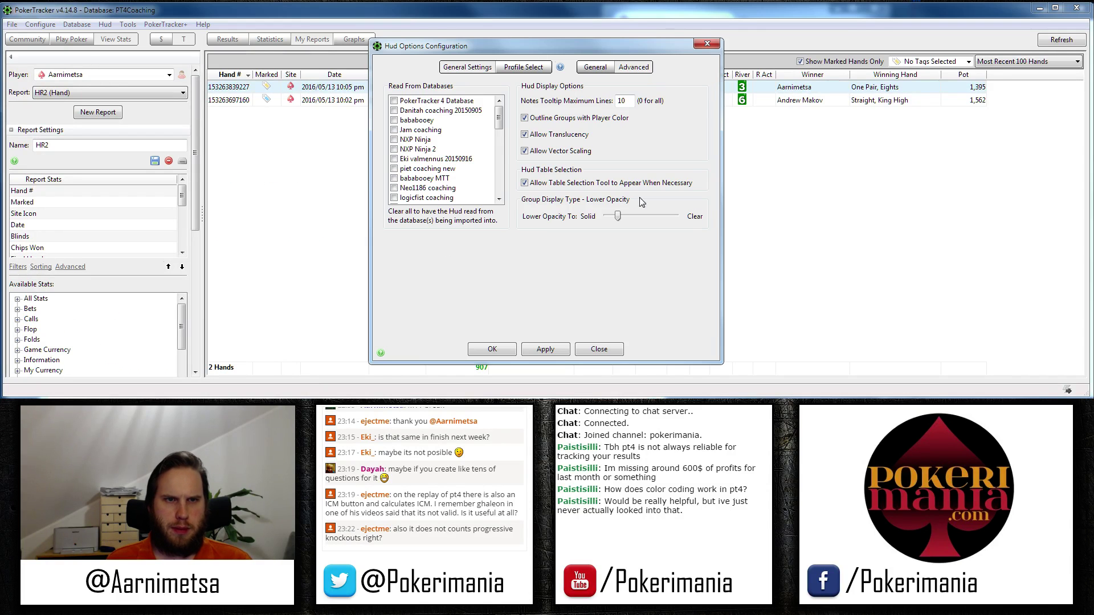
click(545, 350)
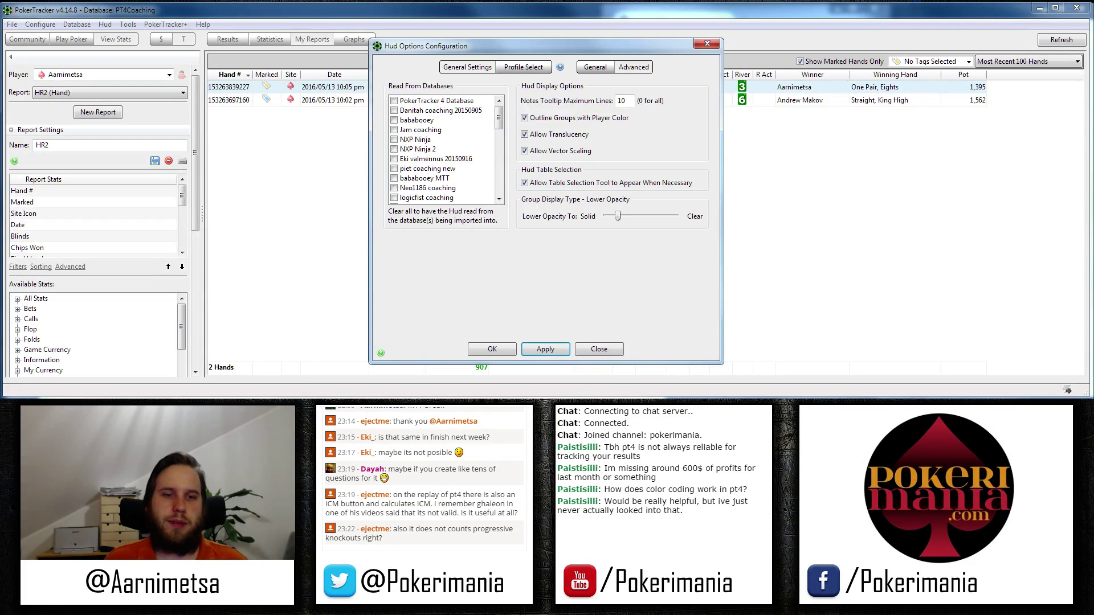
click(496, 350)
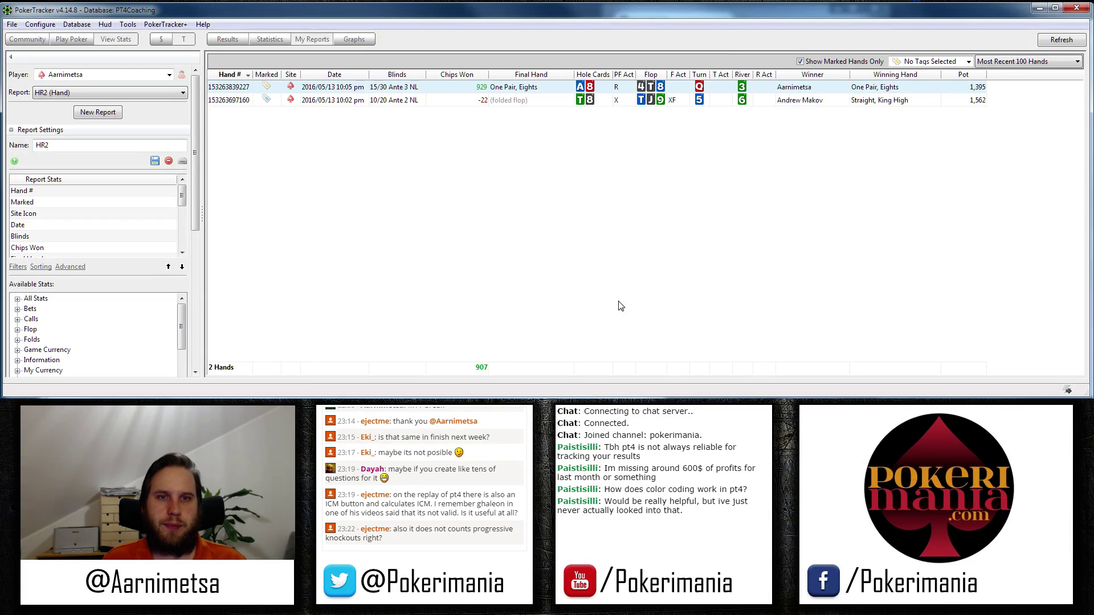
- Open the 10/20 hand in the replayer and set the UTG+1 player's note color to Yellow
double_click(311, 100)
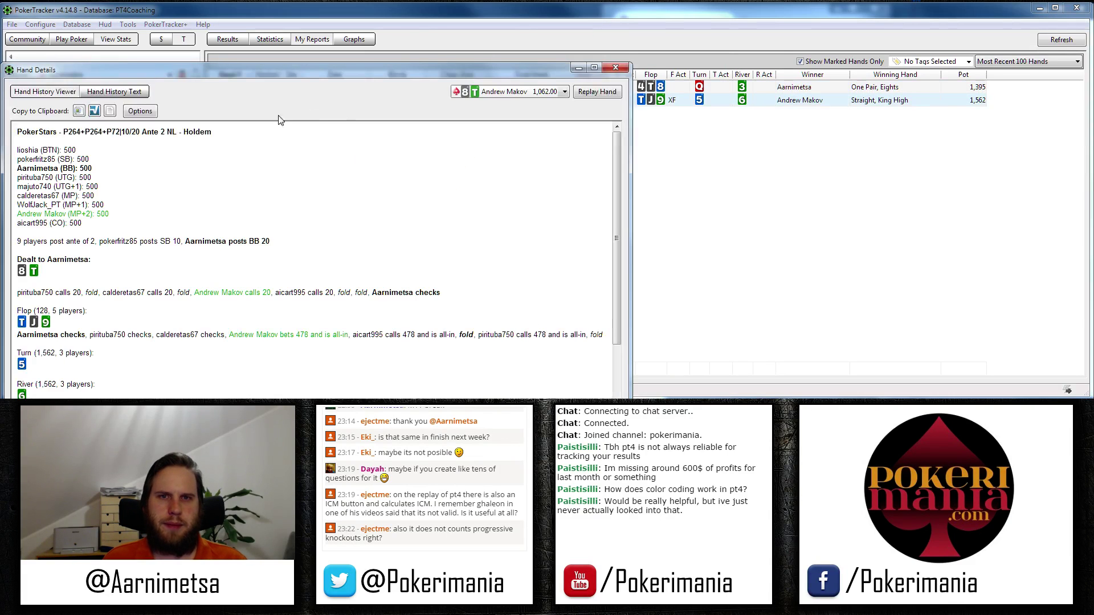
click(610, 91)
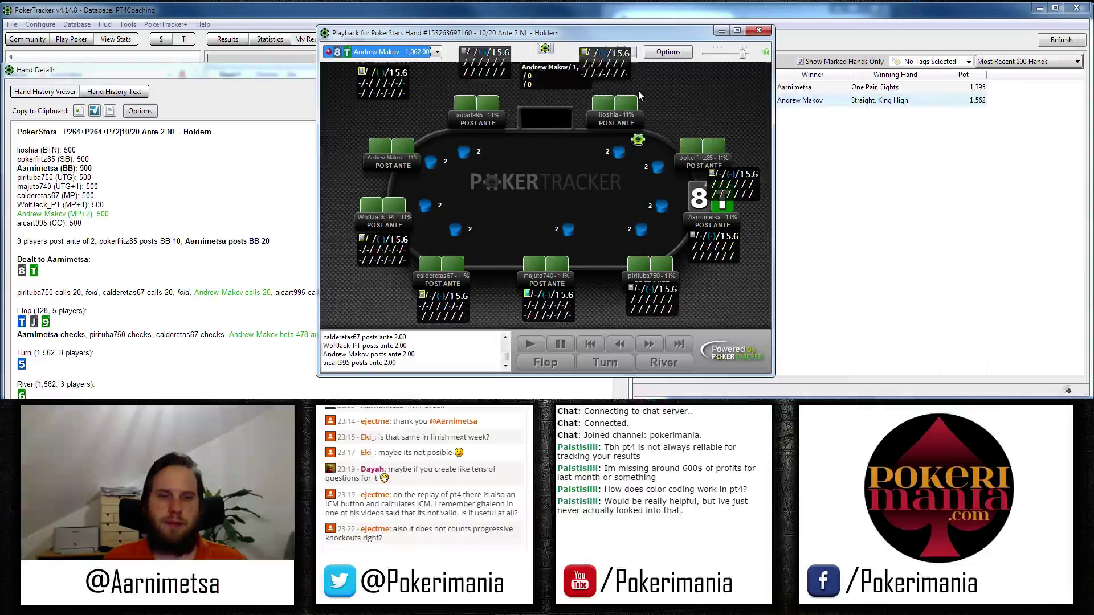
double_click(546, 278)
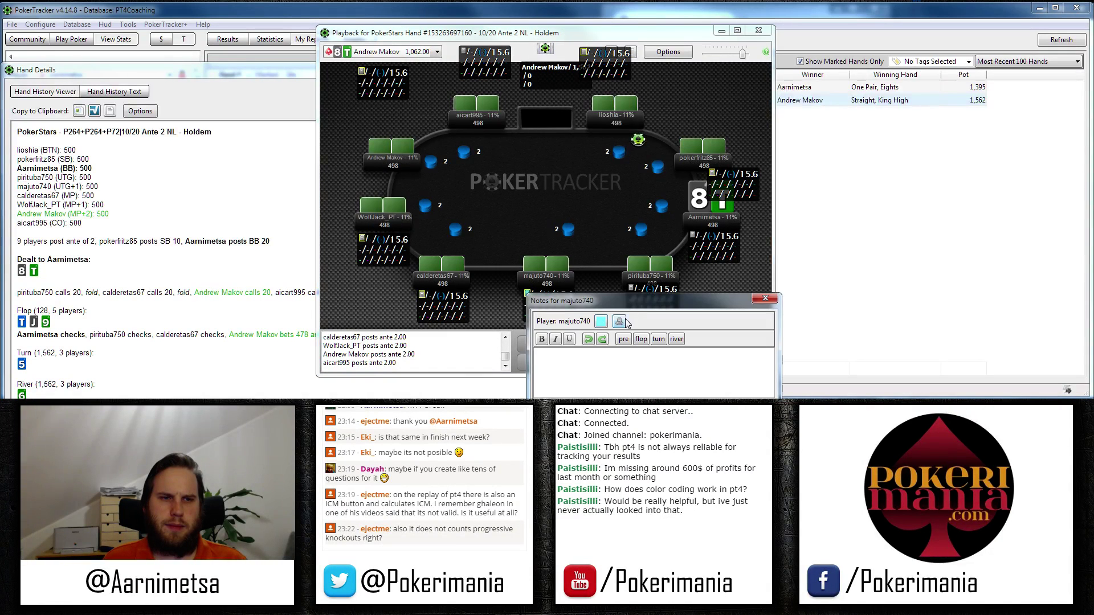
click(601, 322)
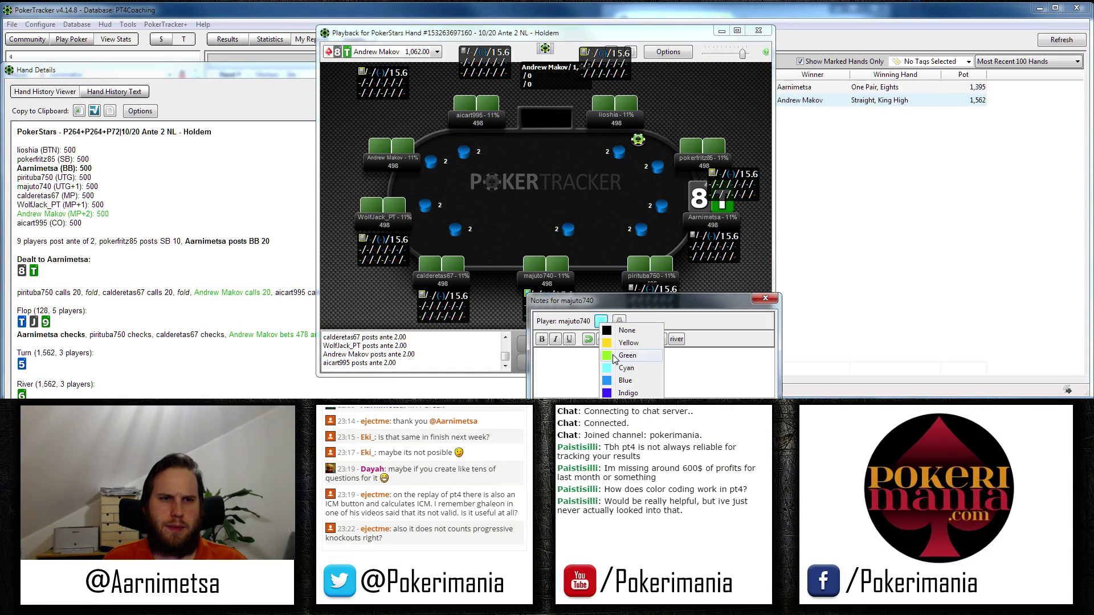
click(611, 370)
click(601, 322)
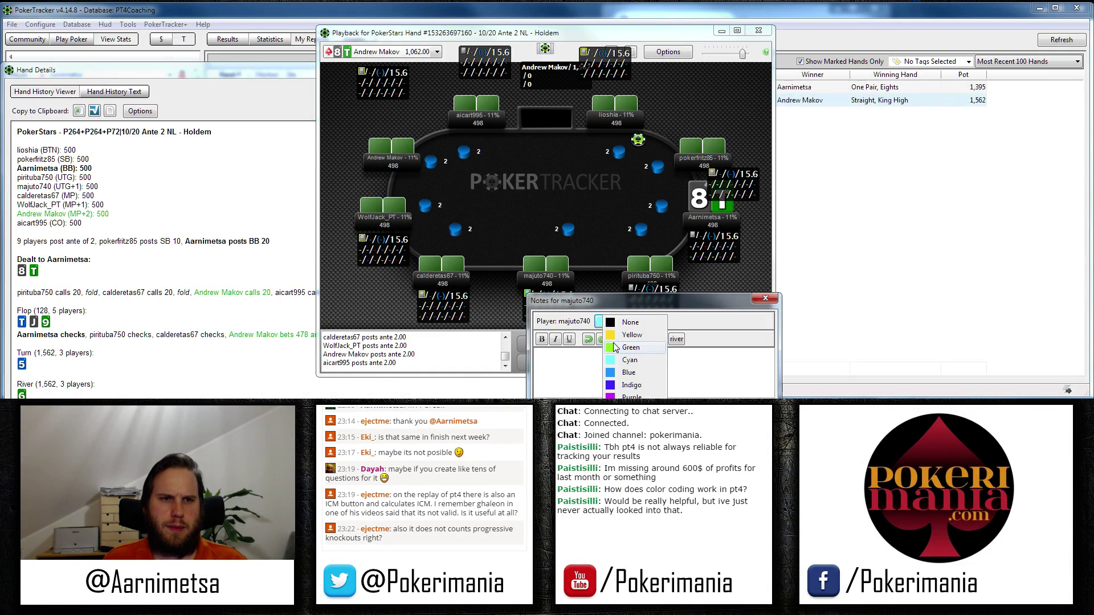
click(621, 335)
key(Escape)
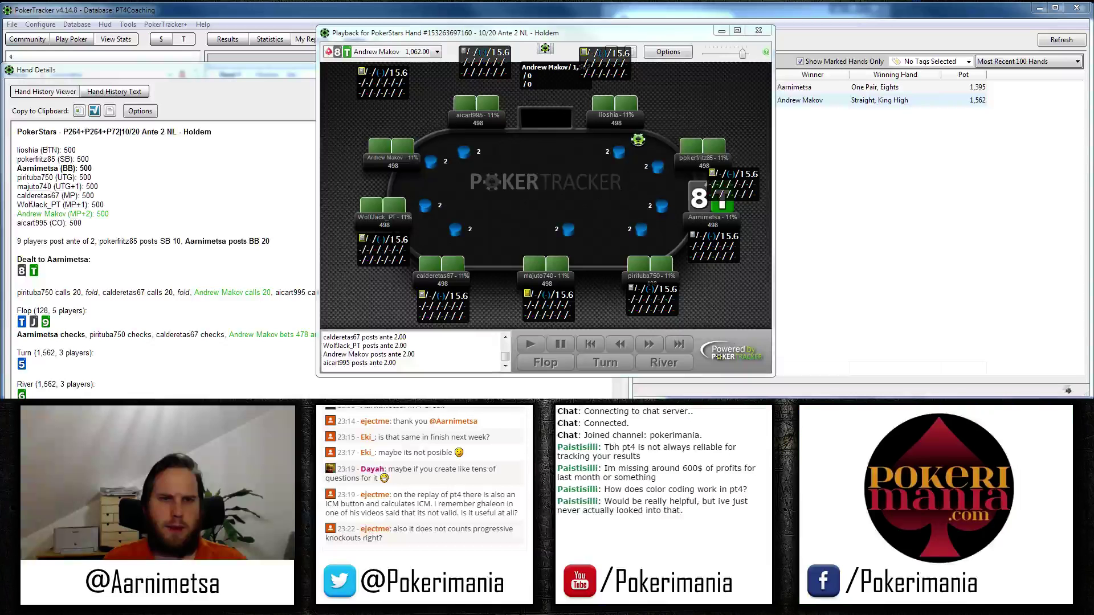
mouse_move(546, 308)
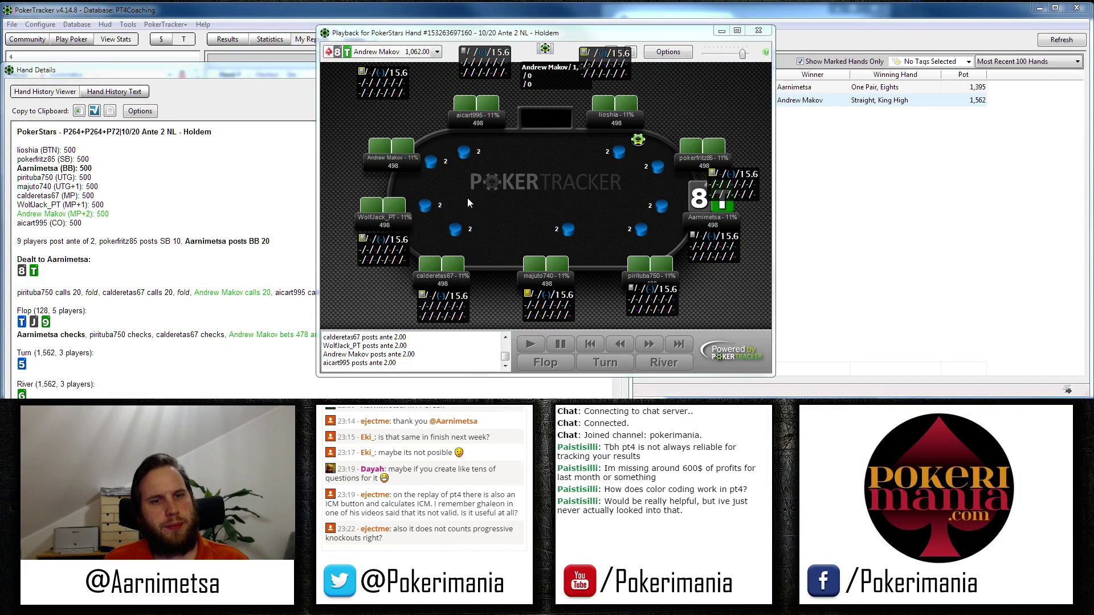
- Change the replayer's HUD profile to Tournament - Basic
click(545, 50)
mouse_move(651, 118)
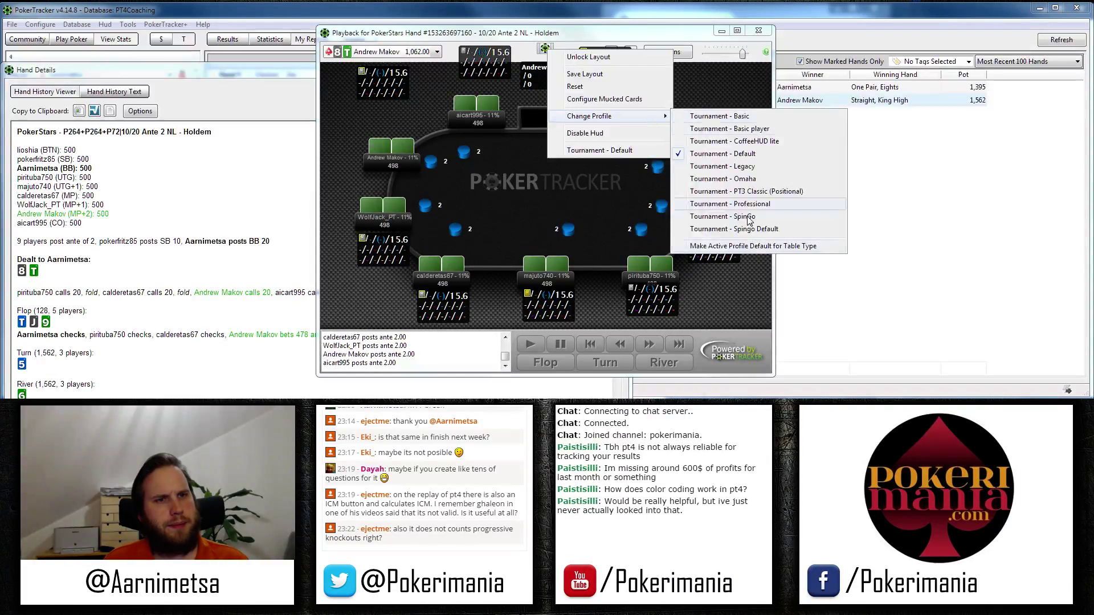
click(719, 116)
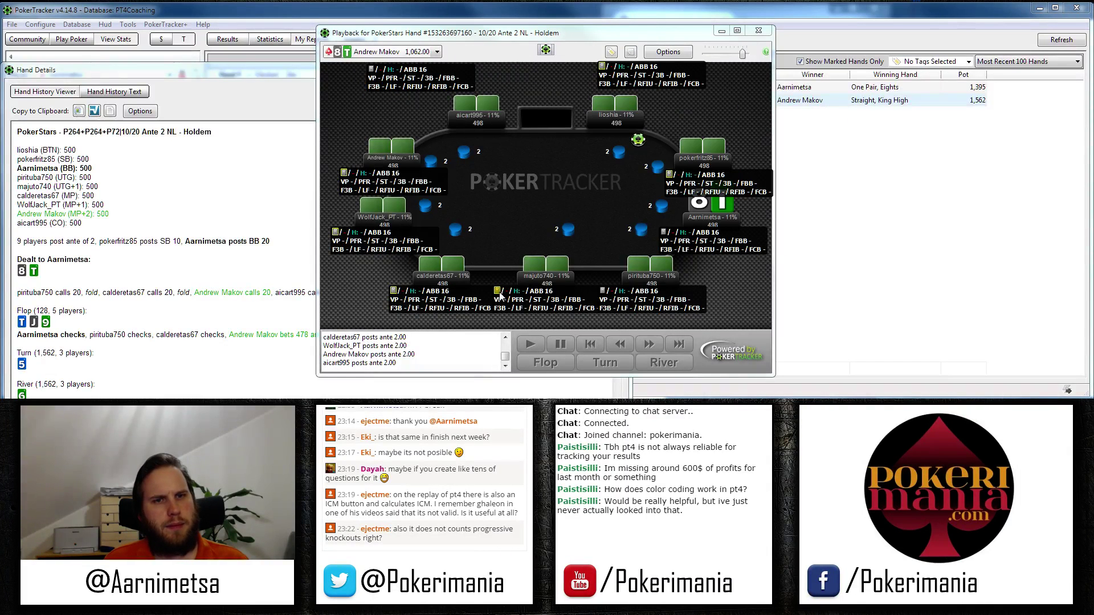
- Set the note color of the player in the MP seat to Green and close the notes
click(394, 291)
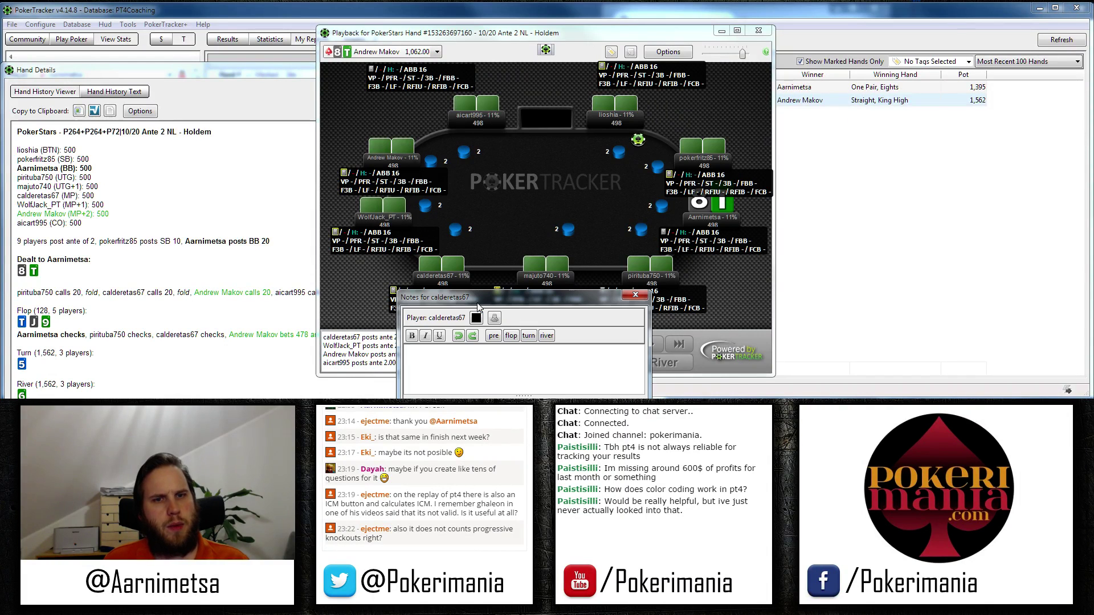
click(477, 317)
click(490, 348)
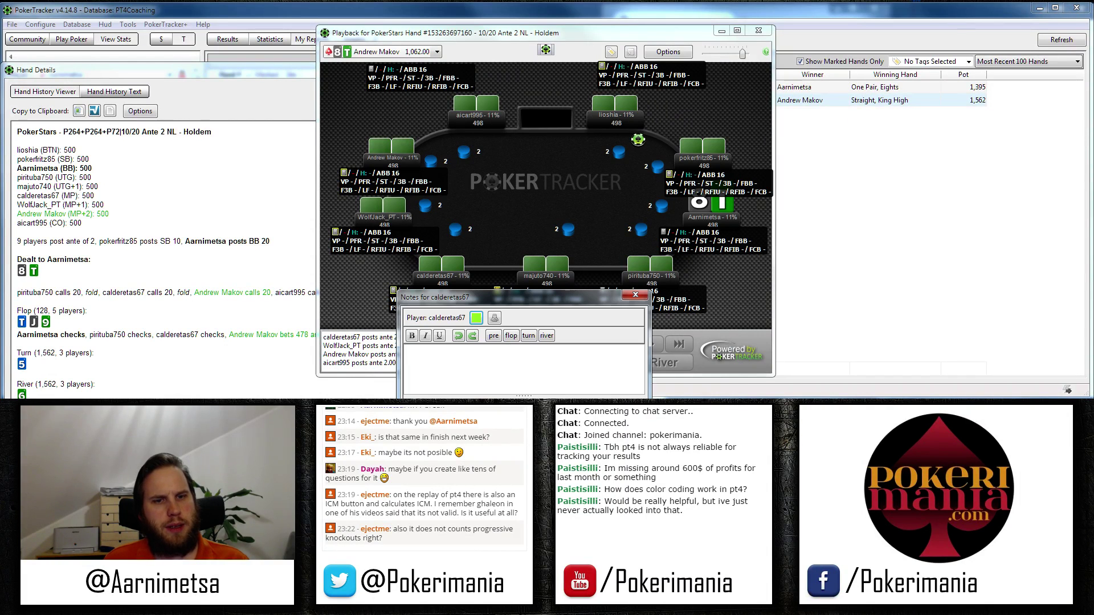
key(Escape)
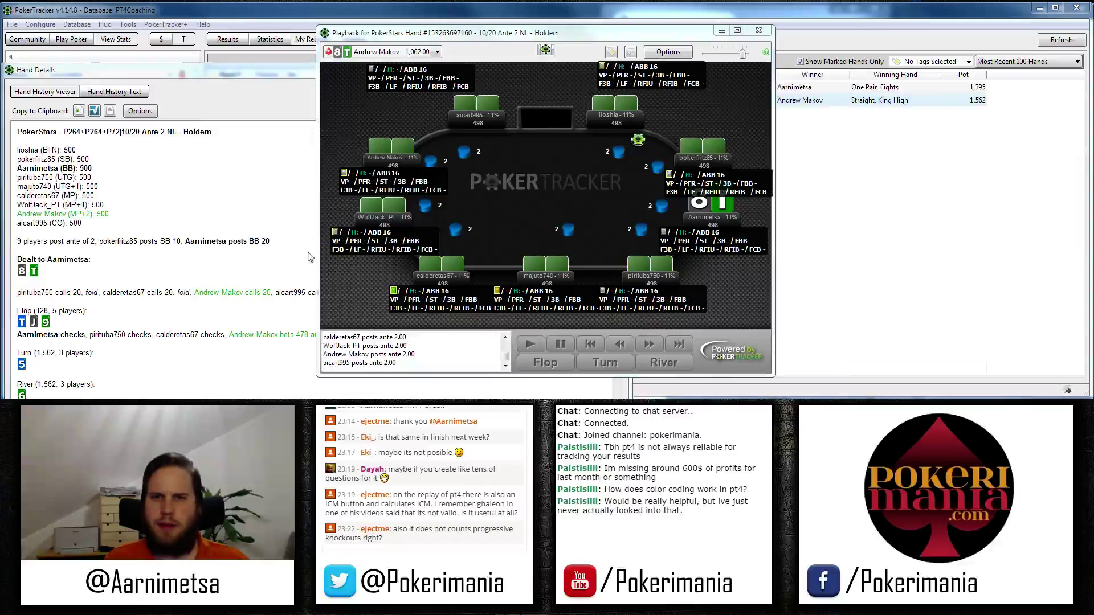
- Close the hand details and the replayer of the 10/20 hand
click(255, 155)
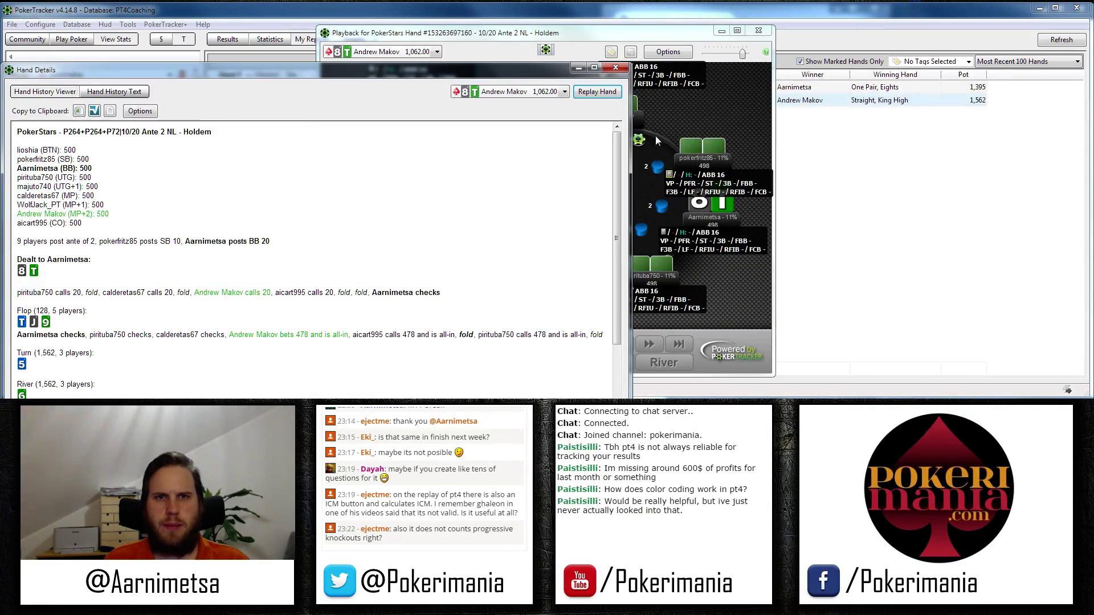
click(615, 67)
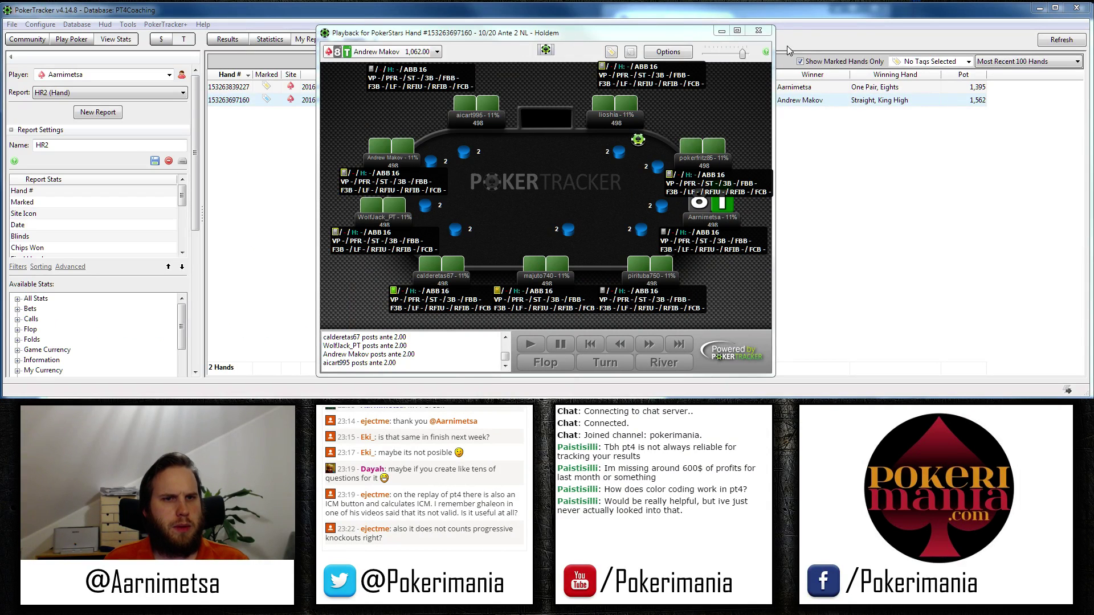
click(758, 31)
- Review the advanced HUD options, including the player color outline and opacity settings, and confirm the dialog
click(127, 25)
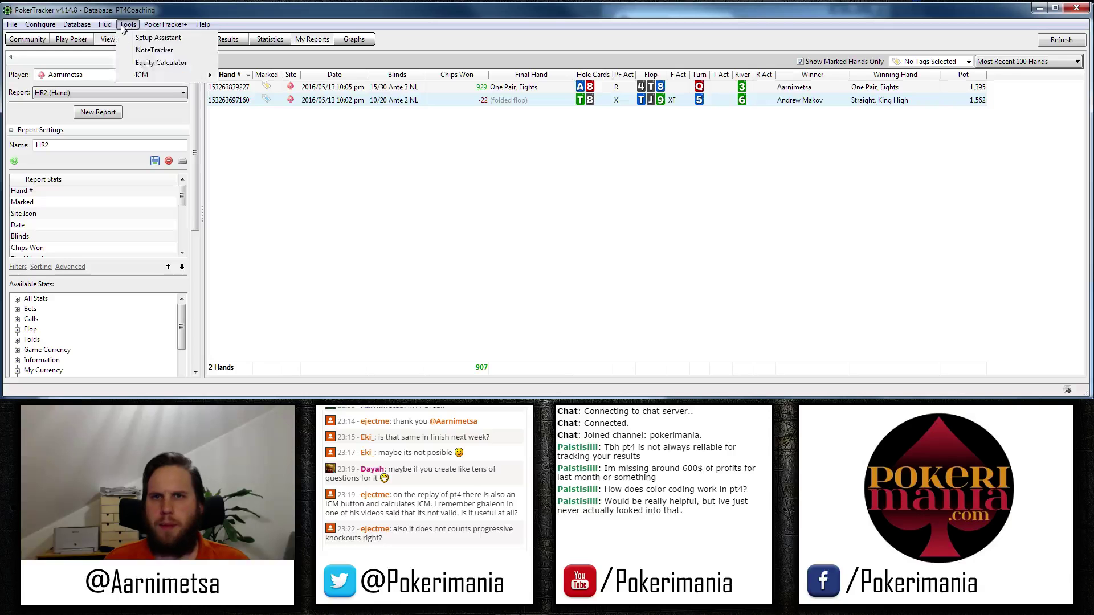
mouse_move(105, 25)
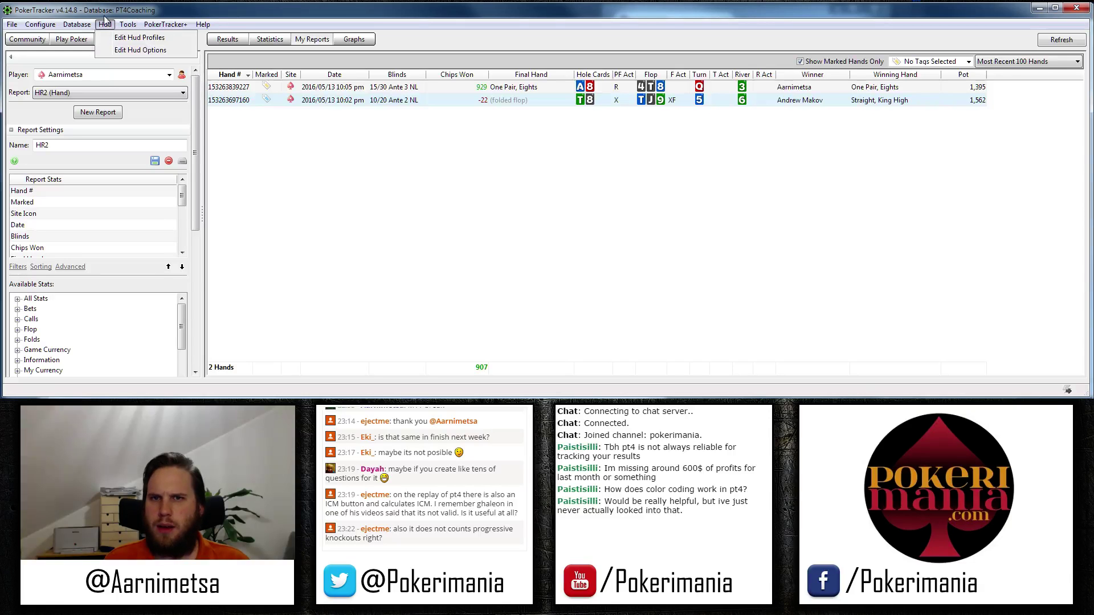
click(120, 51)
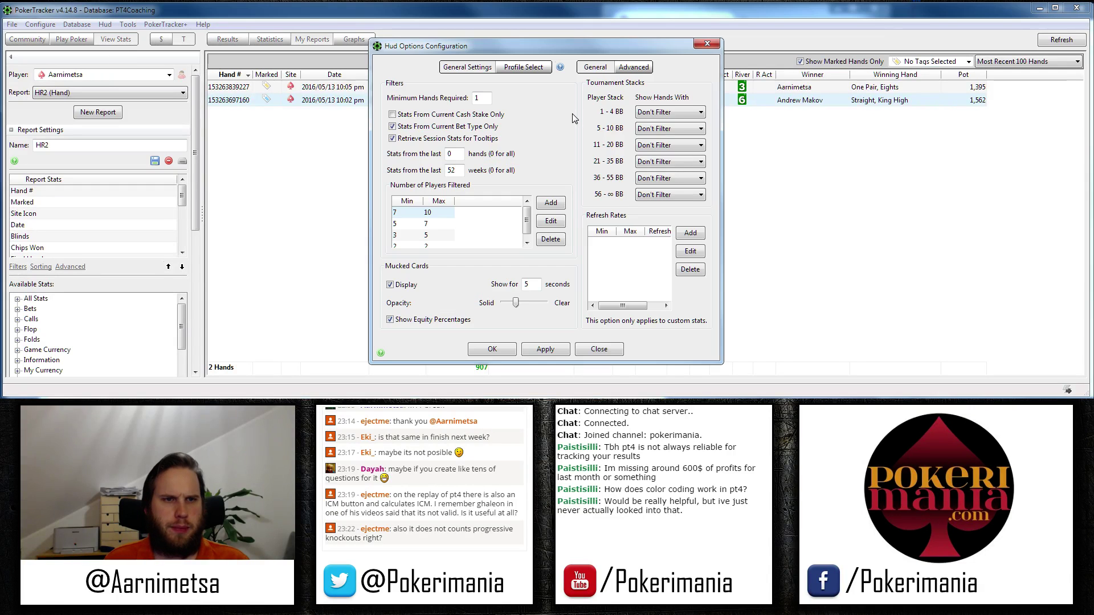
click(627, 72)
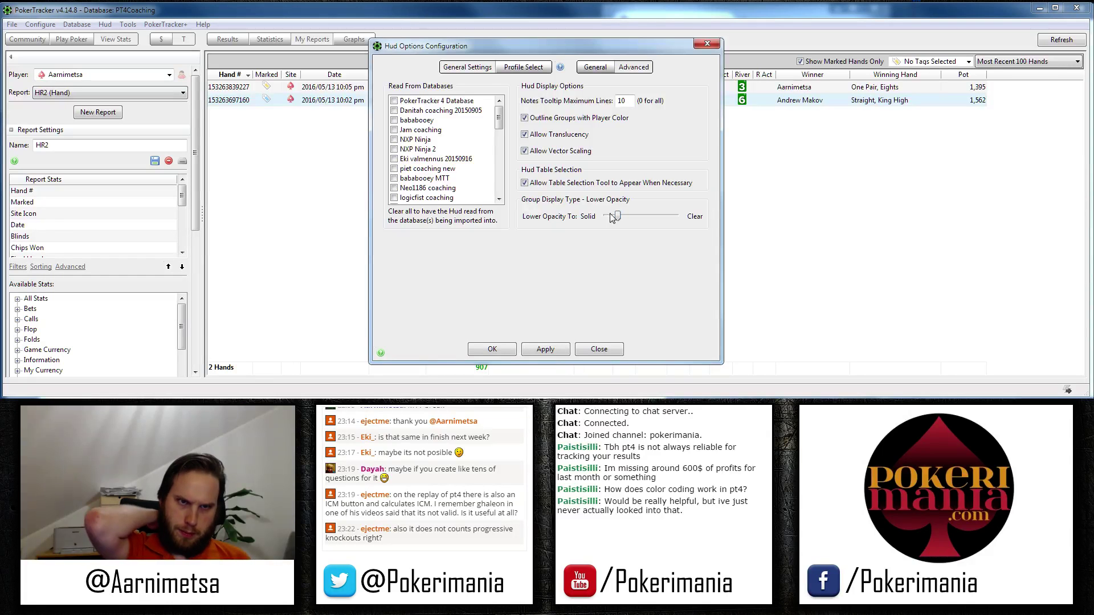
click(494, 348)
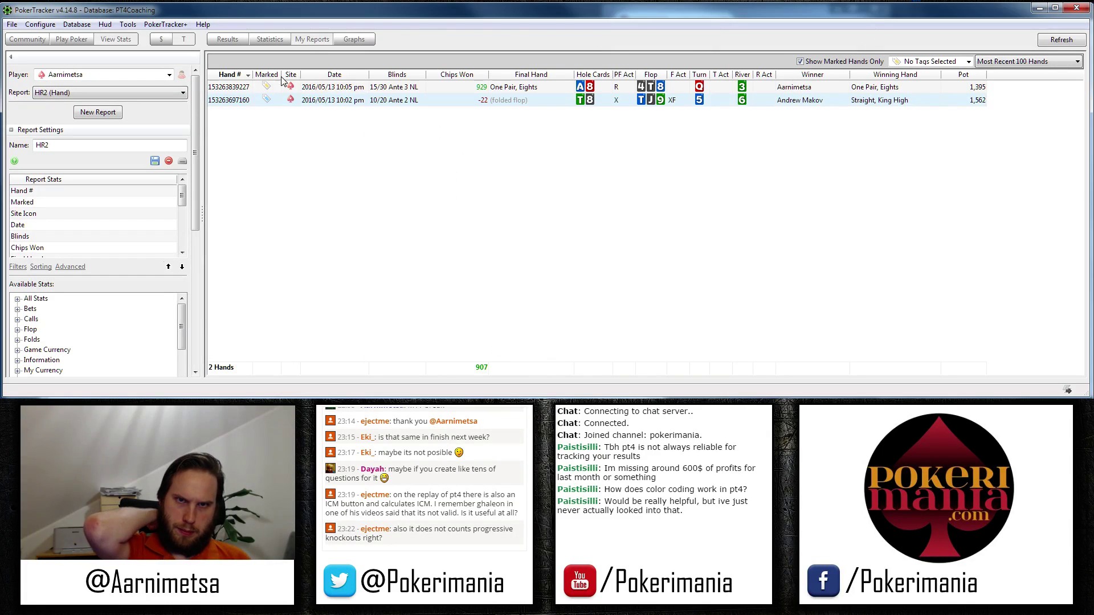
- Inspect the Tournament - Basic profile in the HUD Profile Editor and close the editor
click(128, 24)
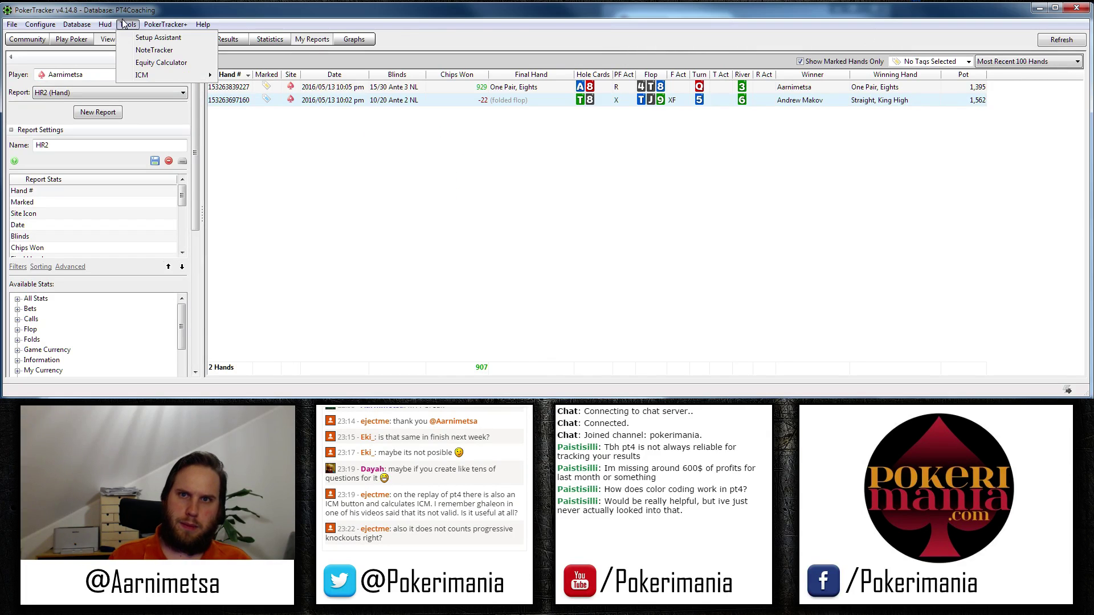
click(116, 41)
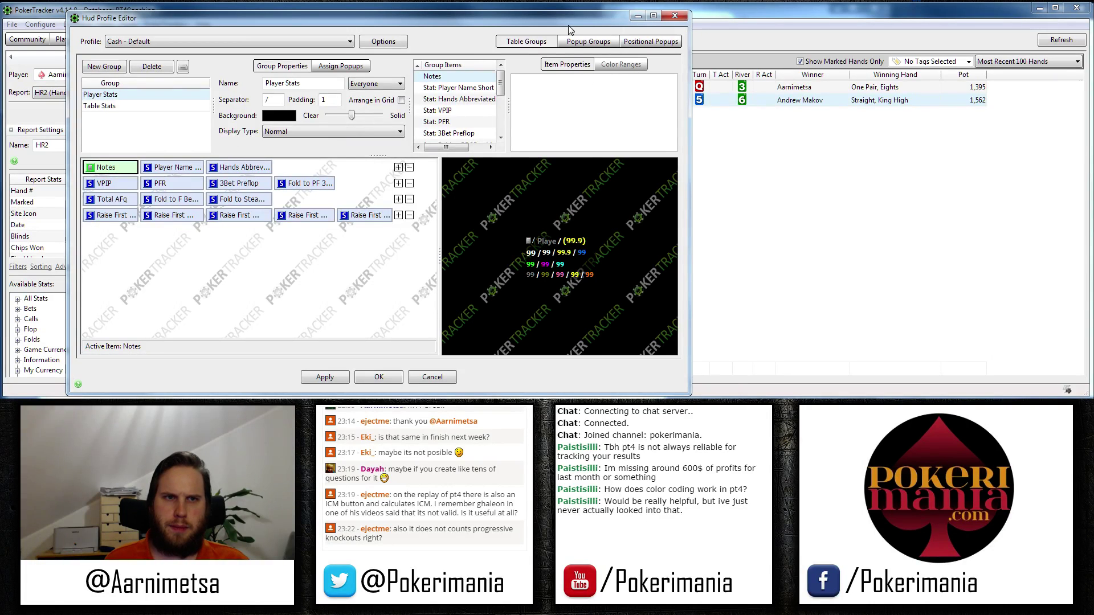
click(385, 42)
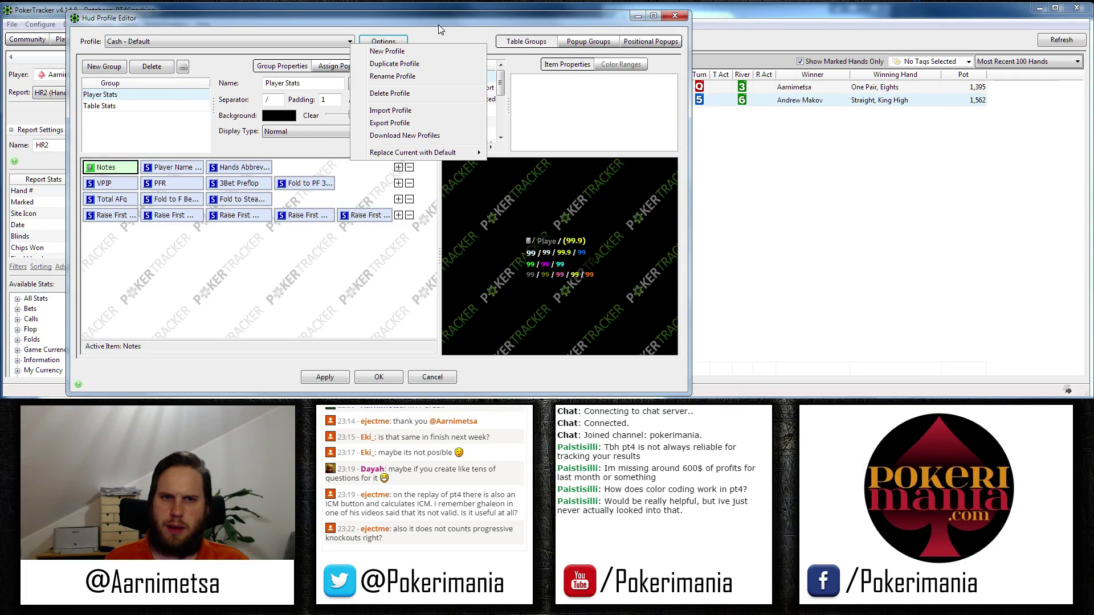
click(469, 29)
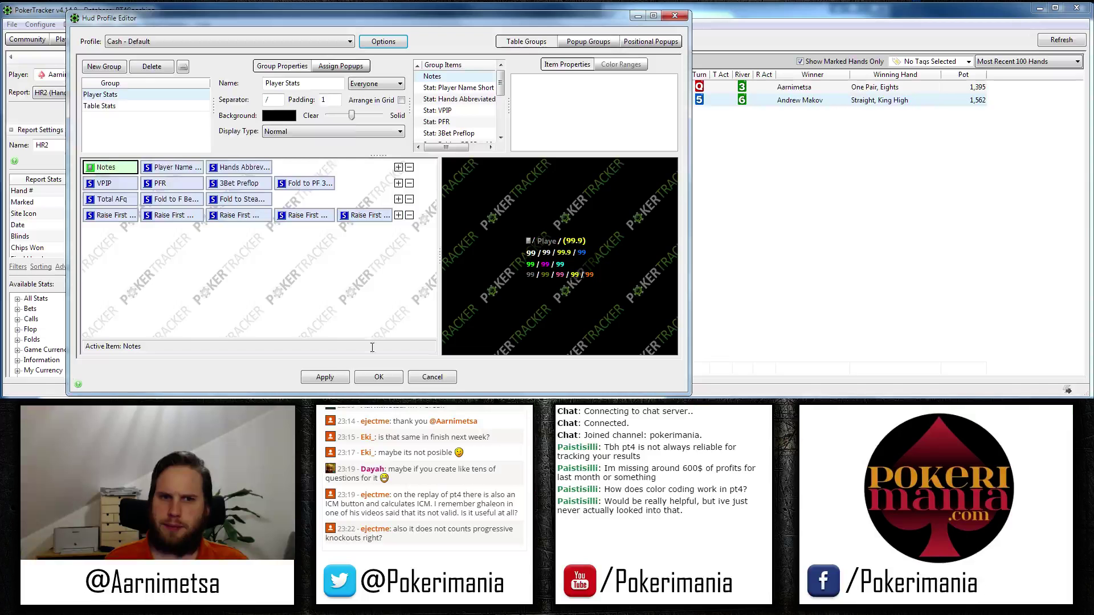
click(269, 43)
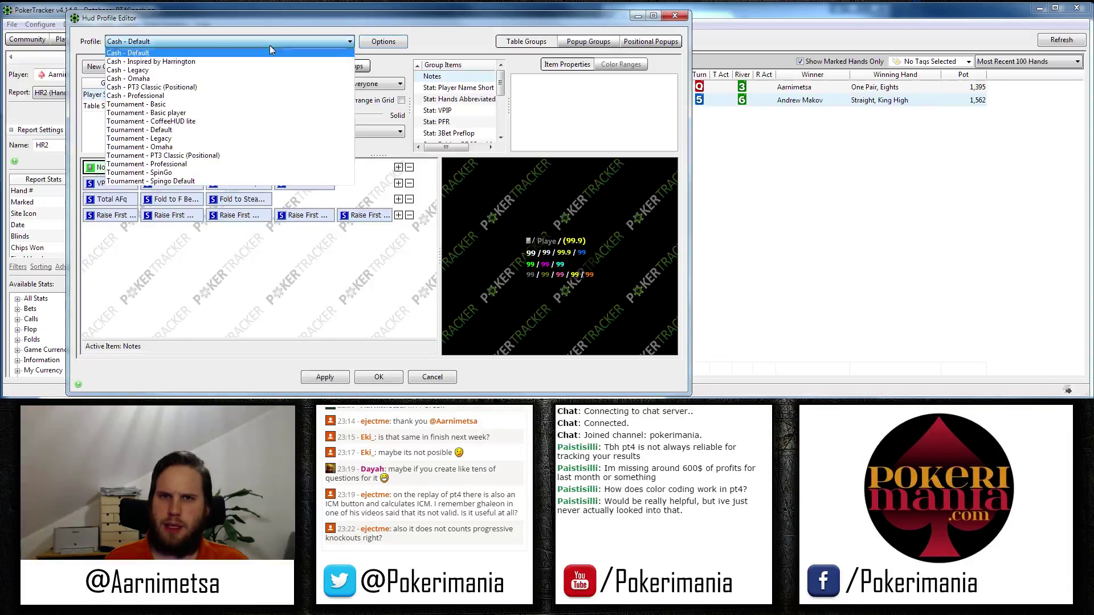
click(229, 106)
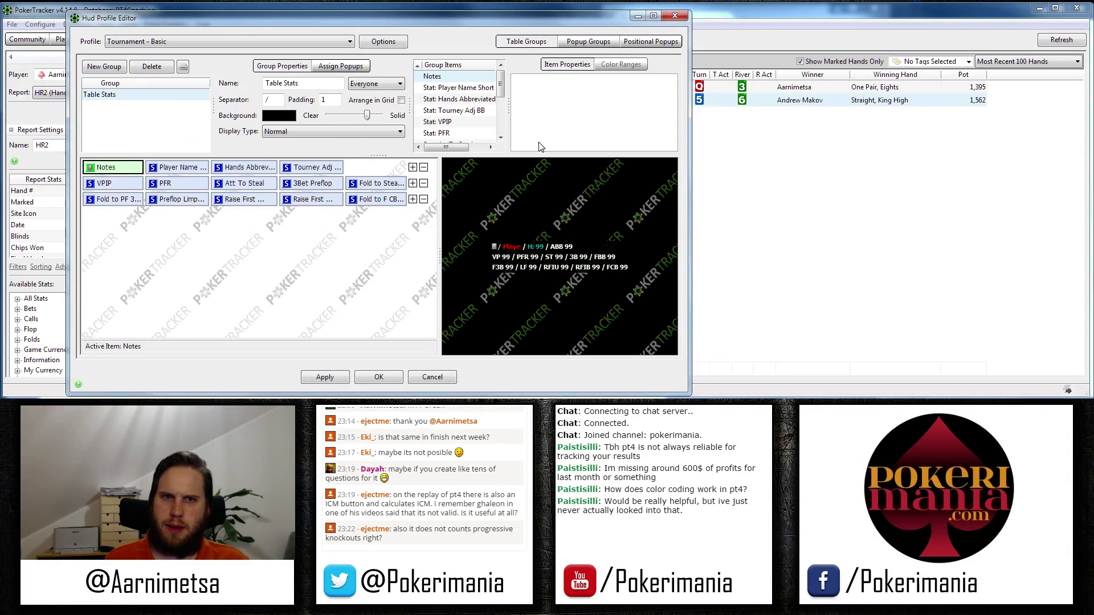
click(675, 16)
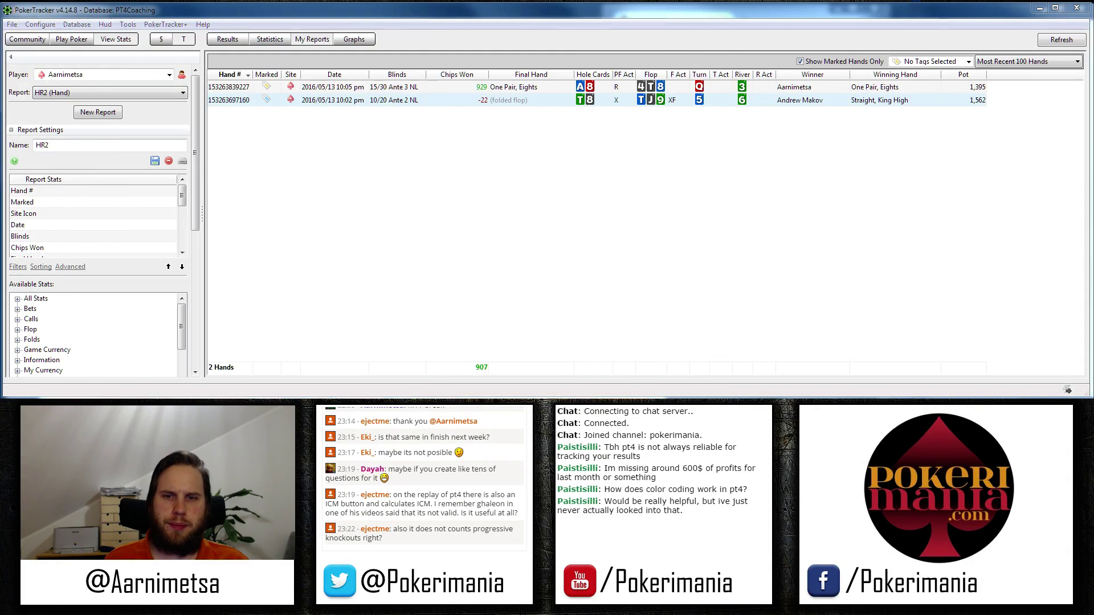
- Open the 15/30 hand in the replayer and set the big blind player's note color to black
double_click(228, 87)
click(620, 44)
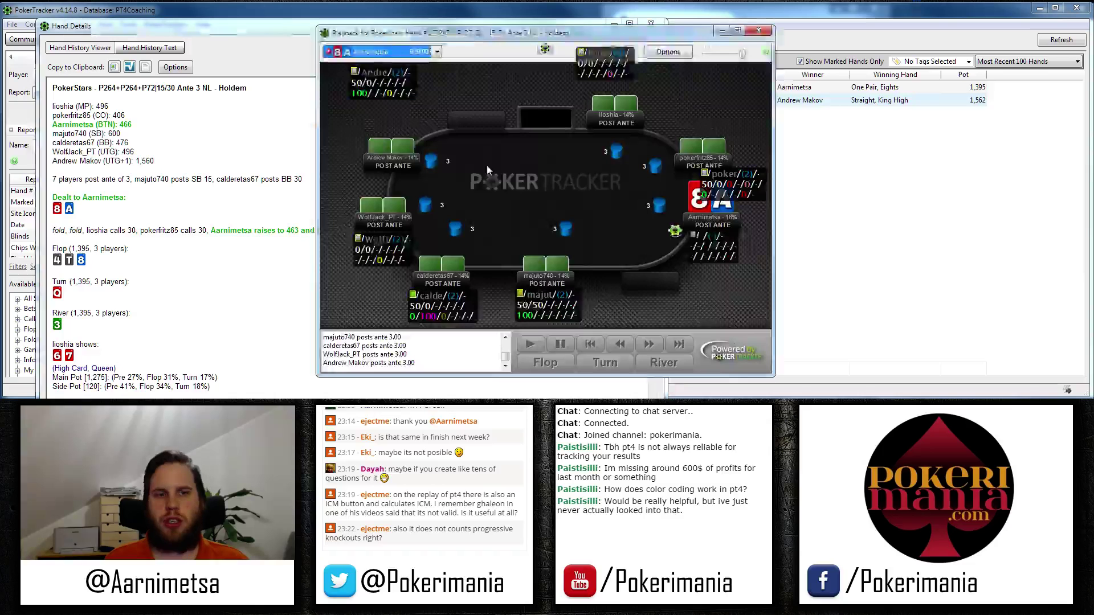
mouse_move(411, 299)
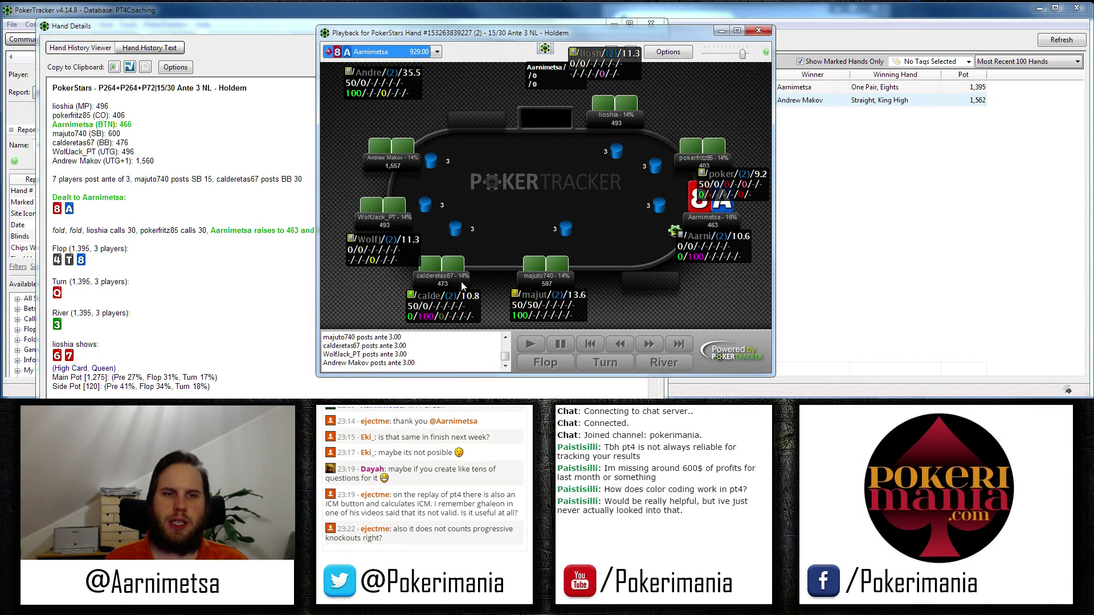
click(413, 298)
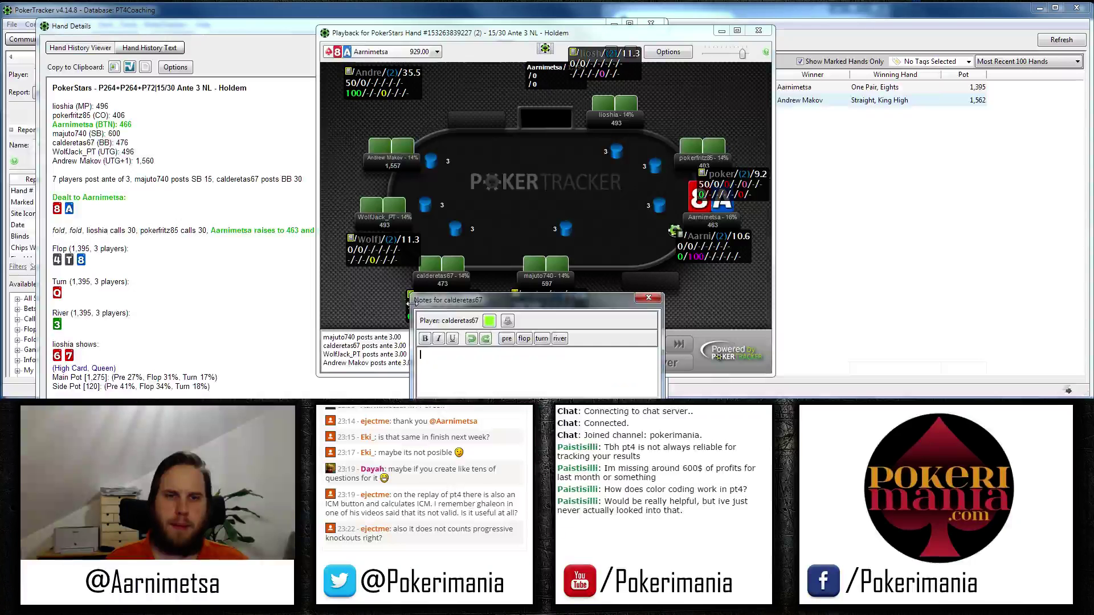
click(489, 321)
click(502, 334)
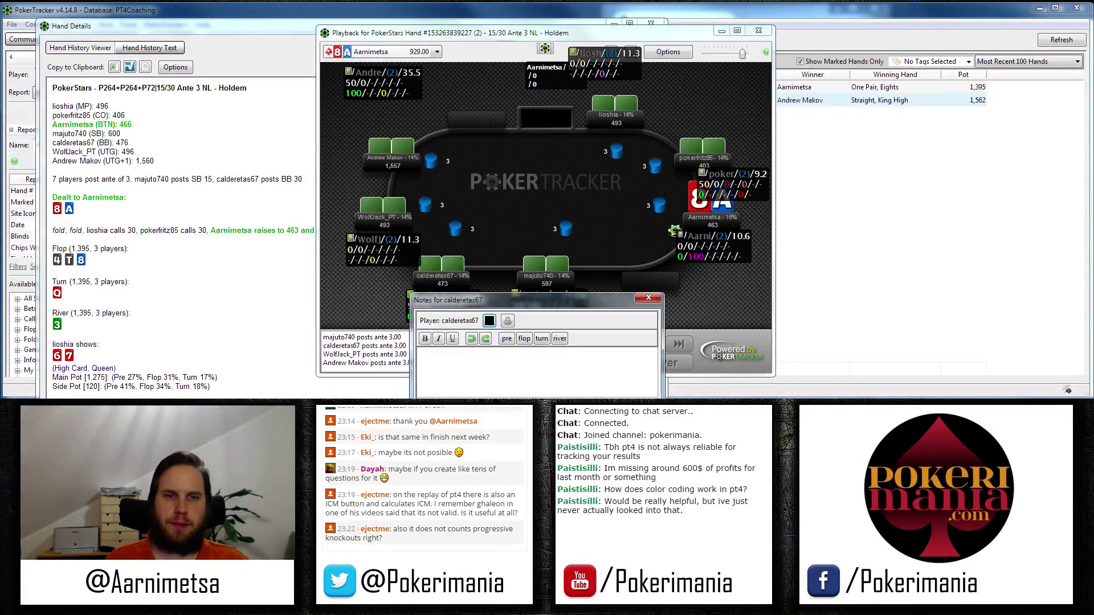
click(649, 298)
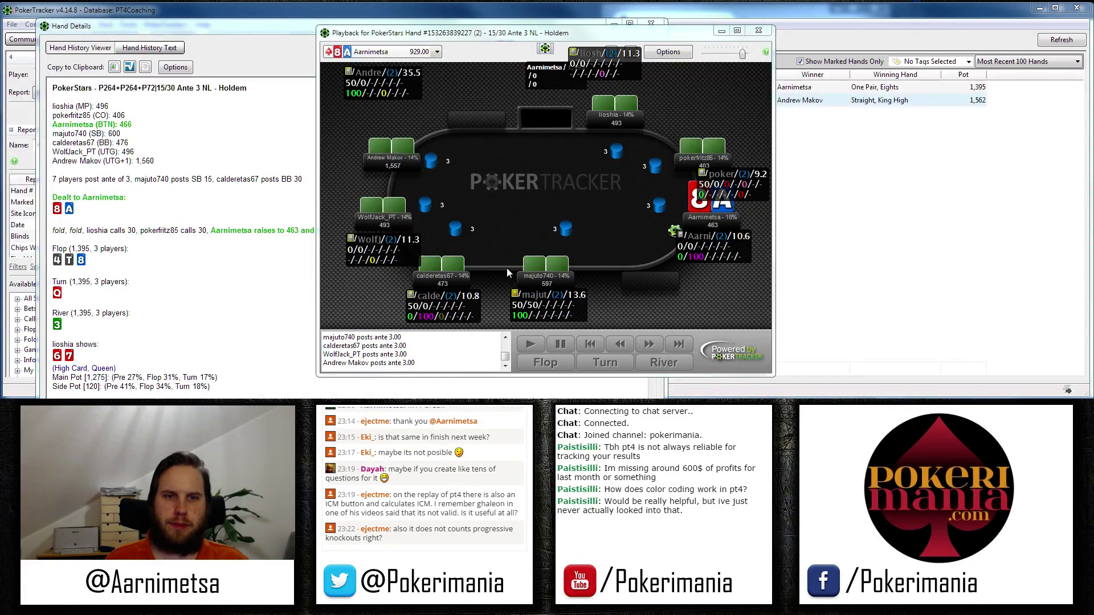
- Set the small blind player's note color to black and close the notes
click(515, 297)
click(588, 322)
click(595, 335)
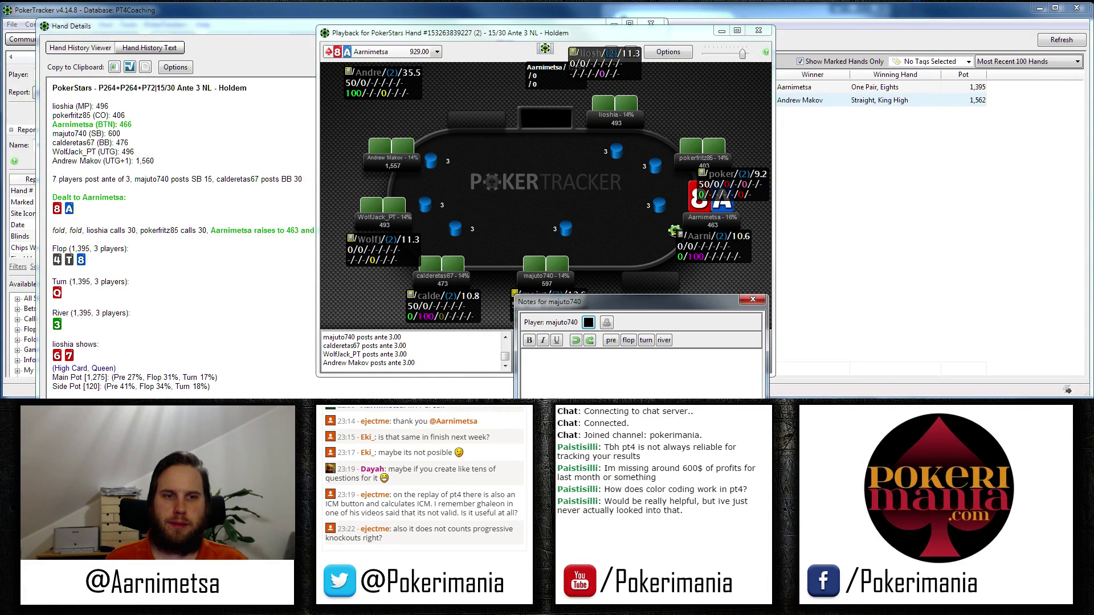
key(Escape)
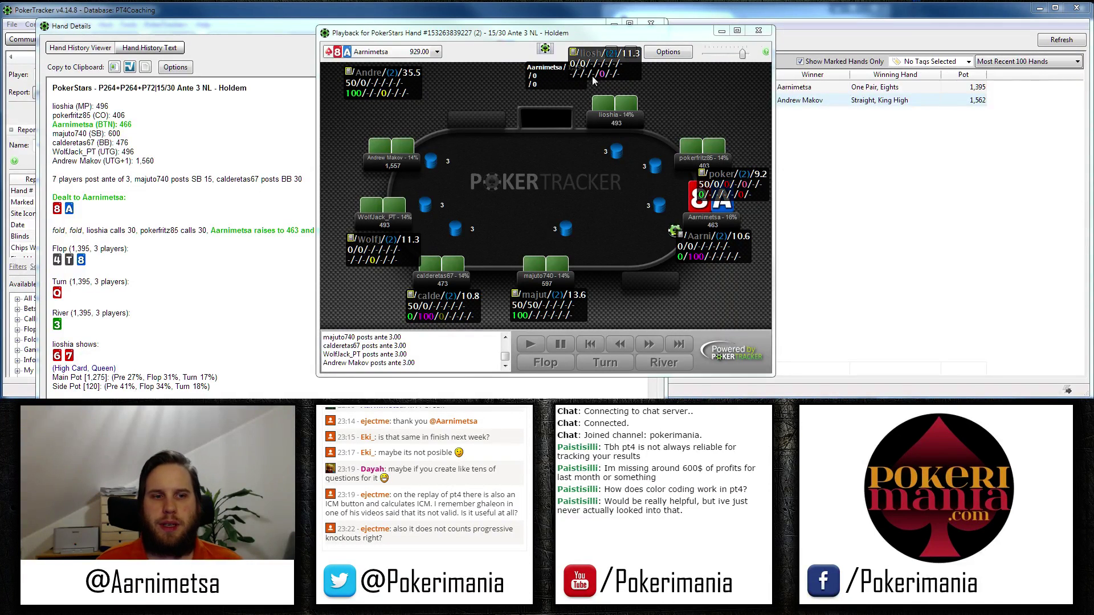
- Launch the Final Table ICM Calculator for the 15/30 hand and calculate each player's Pool % under the STT Hyper-Turbo SNG BOUNTY structure
click(675, 53)
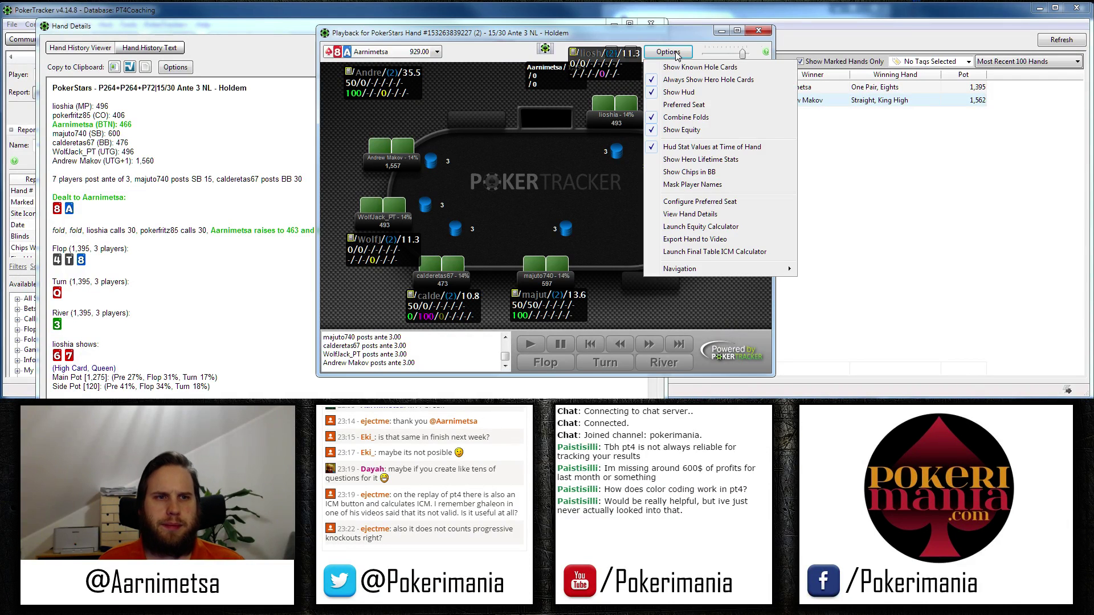
click(700, 253)
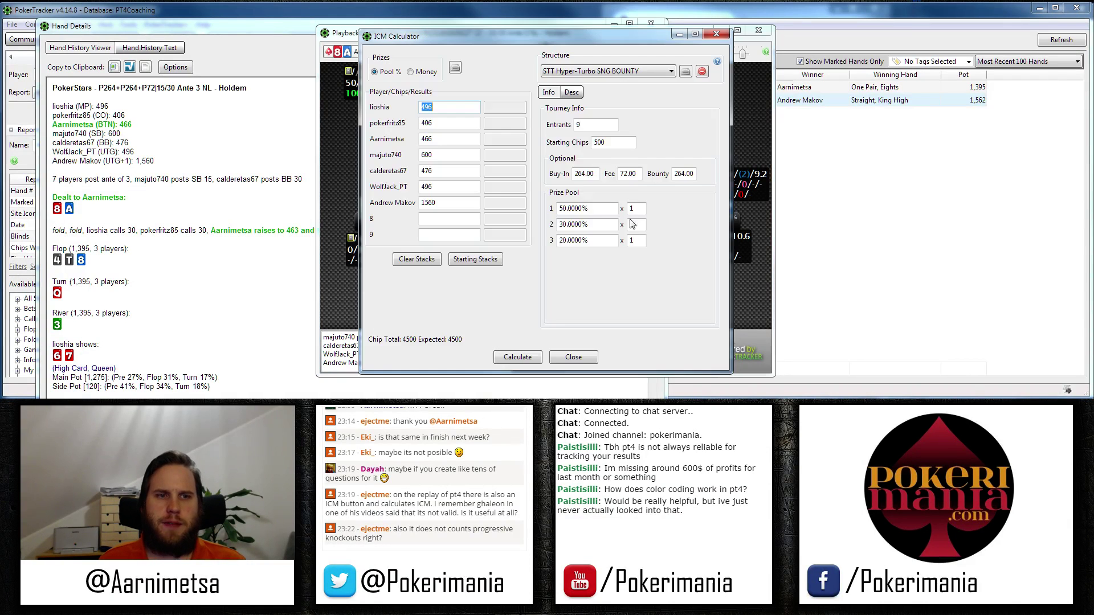
click(696, 175)
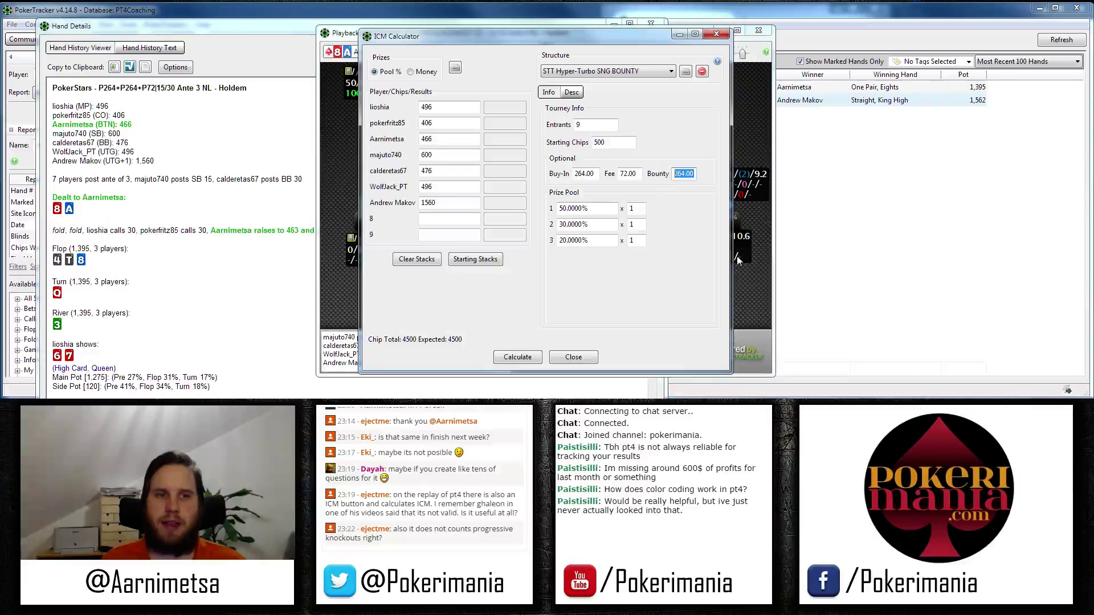
click(517, 357)
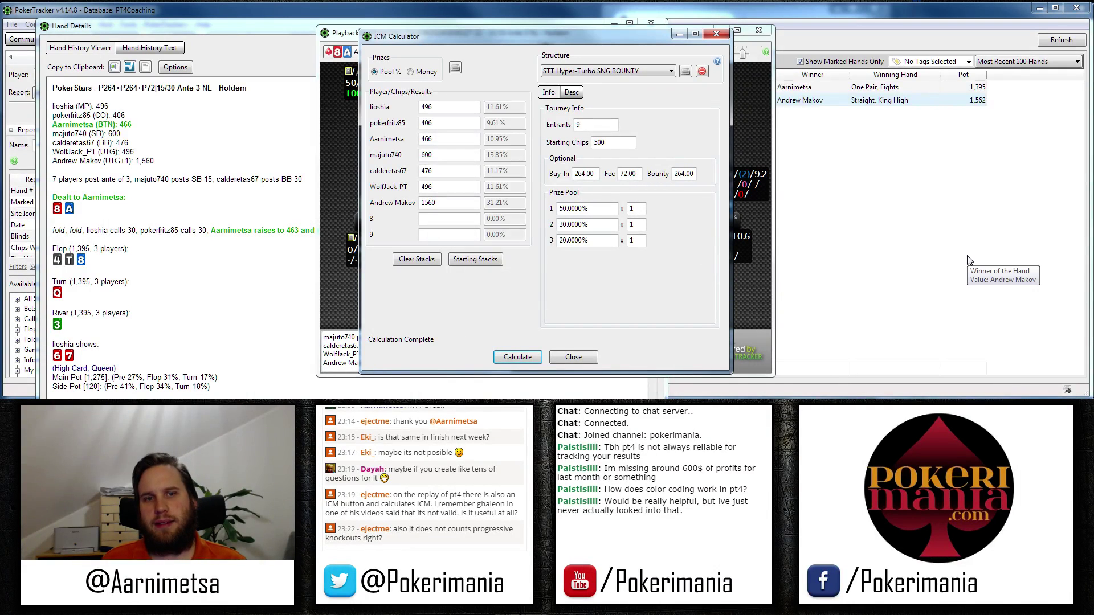
click(575, 94)
click(548, 92)
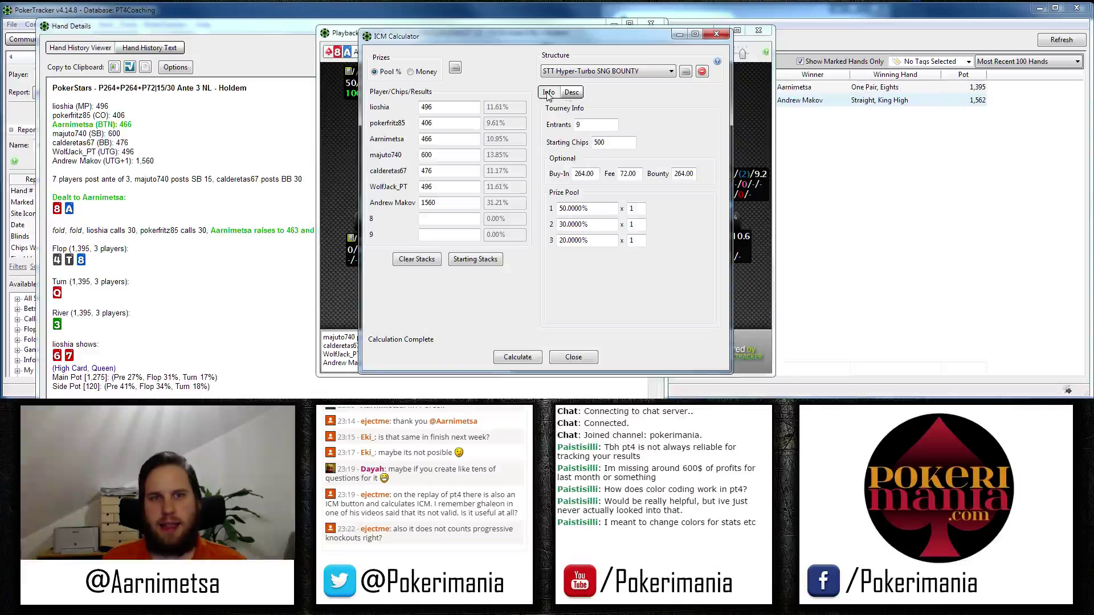
click(600, 70)
click(600, 70)
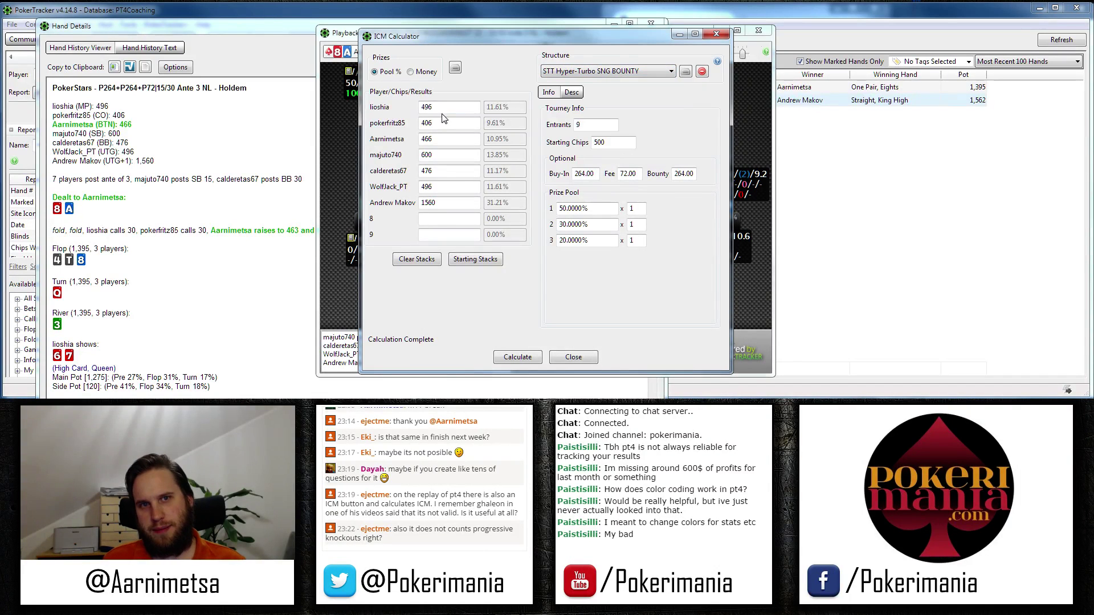
- View the ICM results as Money, check the structure's description flags, return to Pool % and close the calculator
click(410, 71)
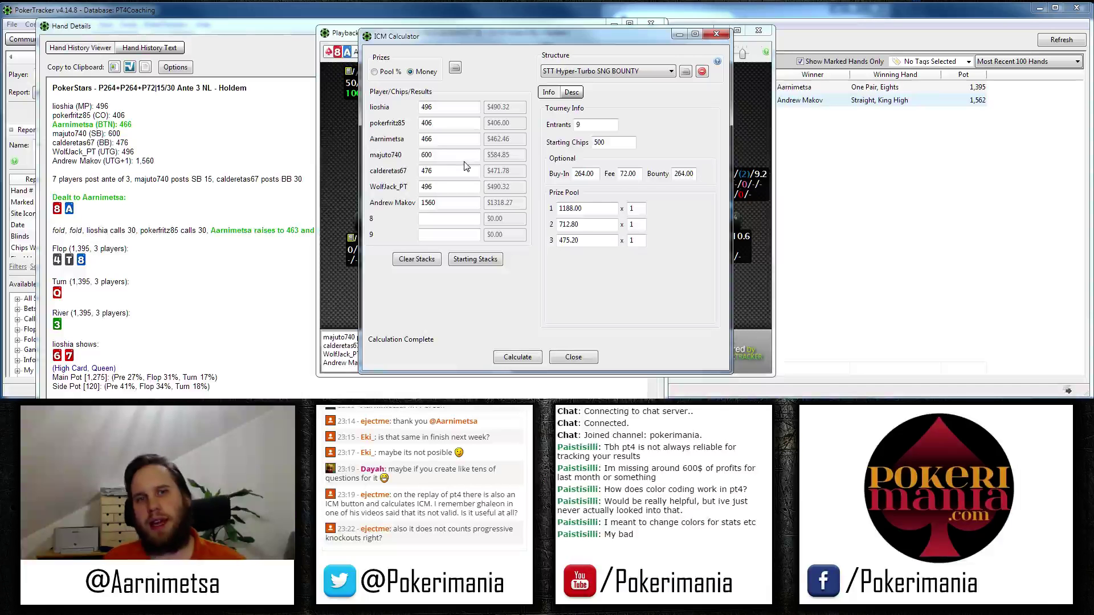
click(572, 93)
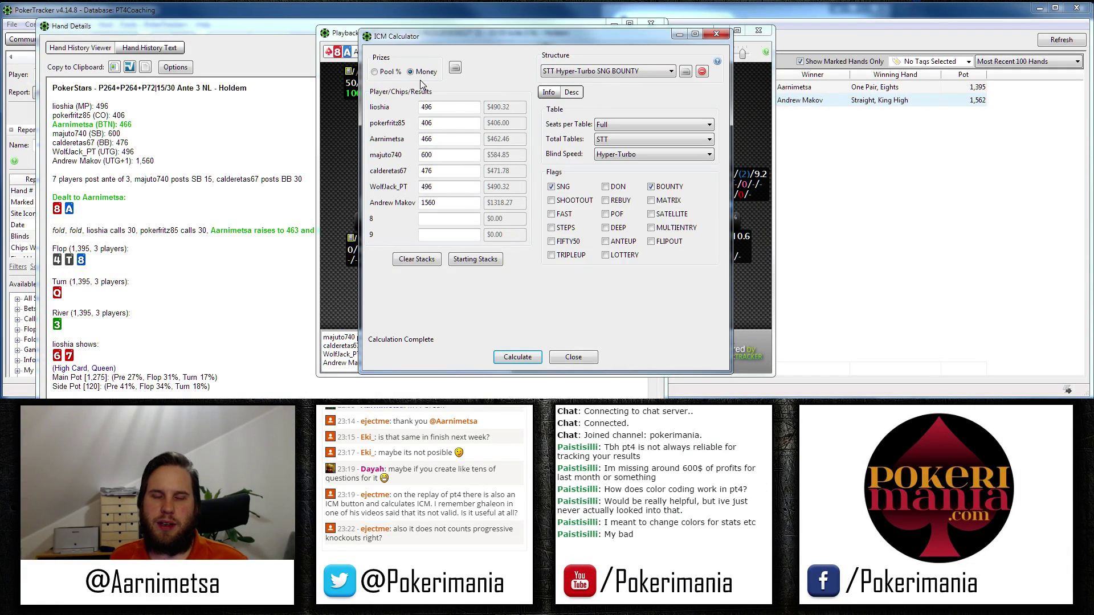
click(375, 72)
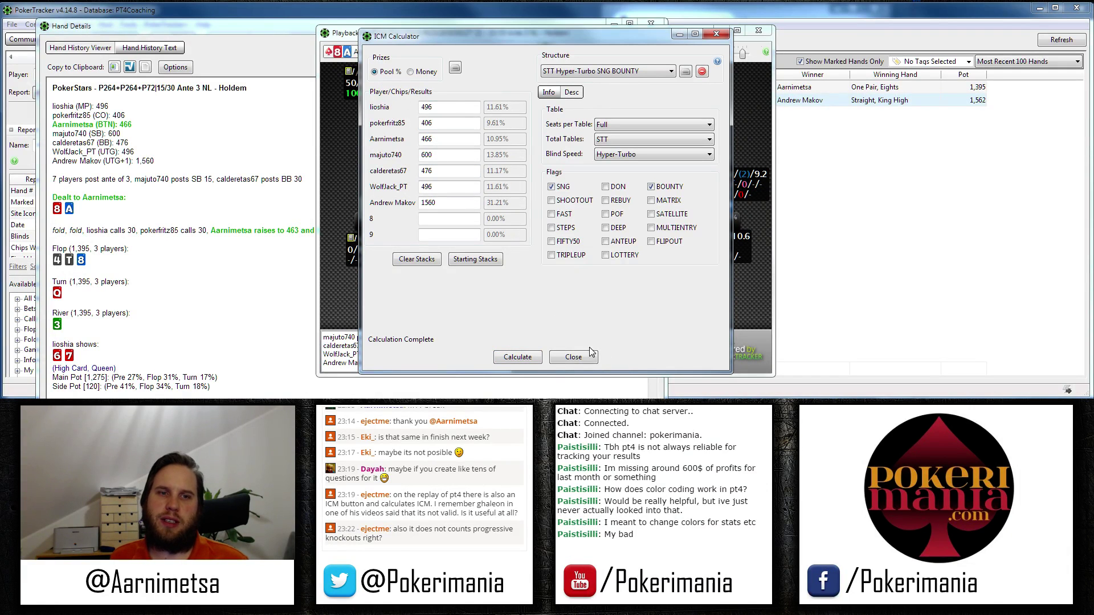
click(573, 357)
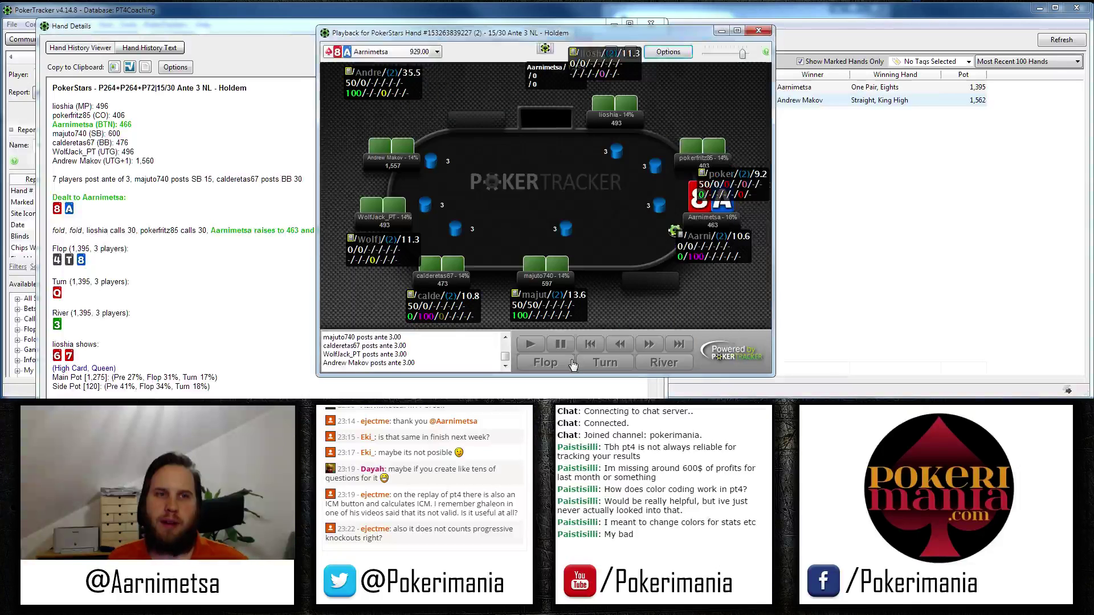
- Launch the Equity Calculator for the replayed hand, look over its options and close it
click(670, 52)
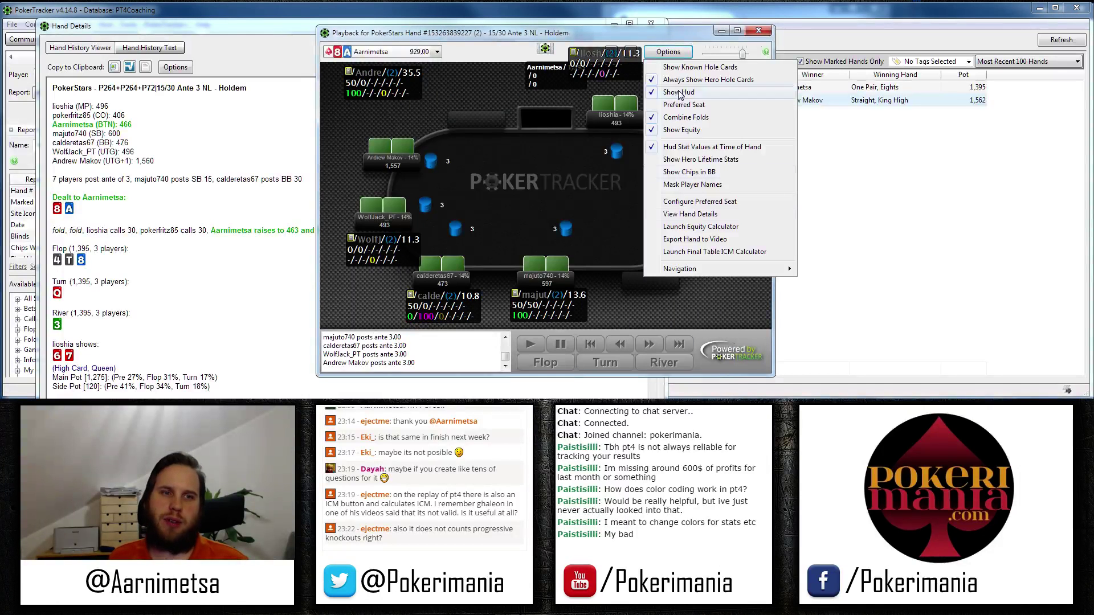
click(699, 227)
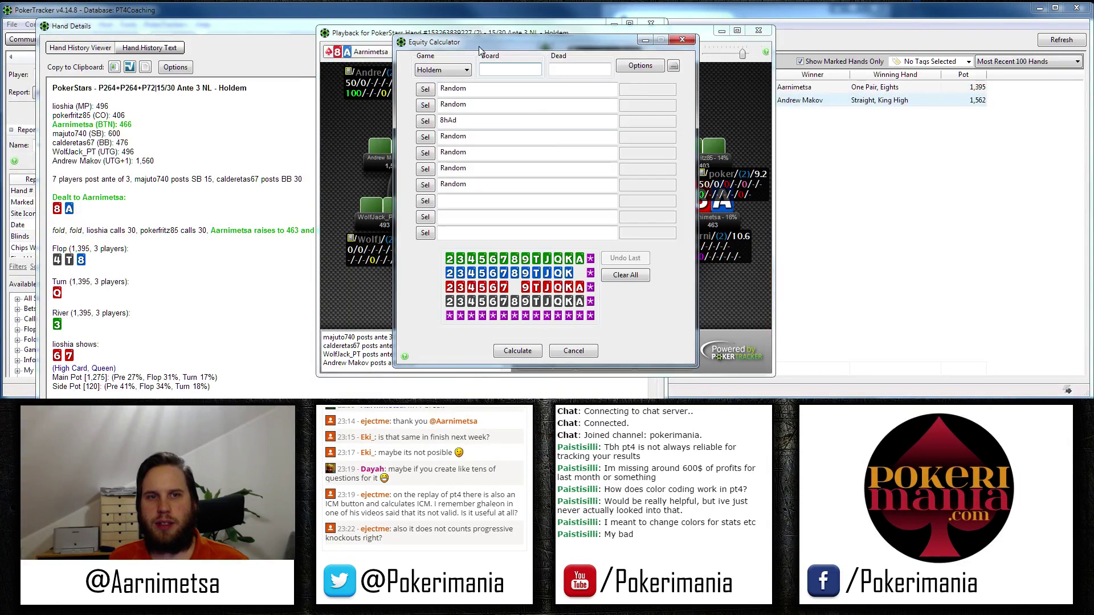
click(642, 67)
click(682, 40)
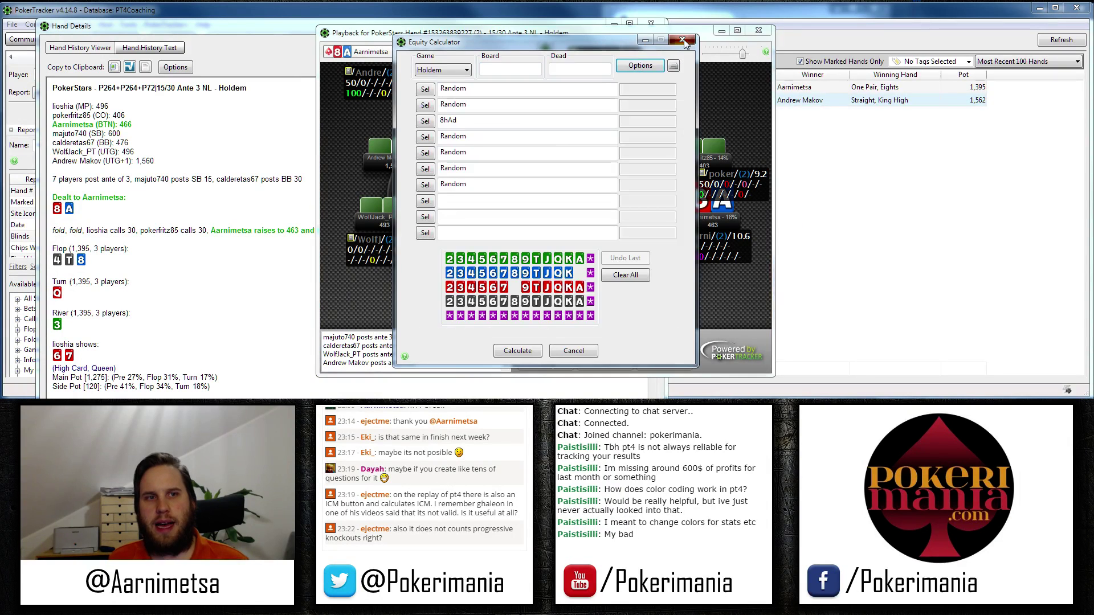
click(681, 40)
- Close the Equity Calculator, check the replayer's options including Navigation, and close the playback and hand details
click(681, 54)
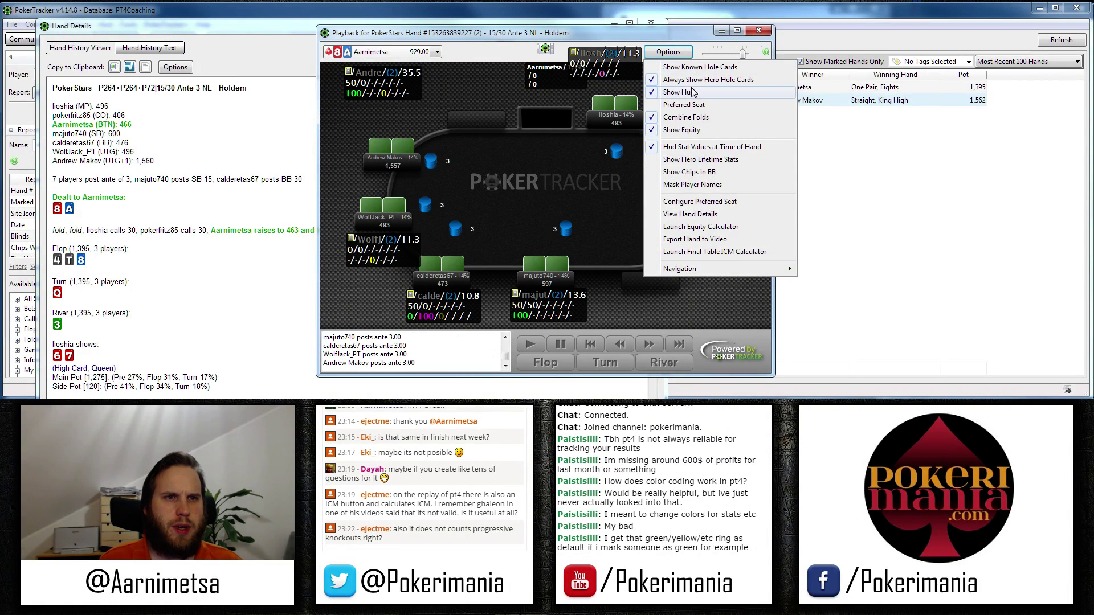
mouse_move(788, 271)
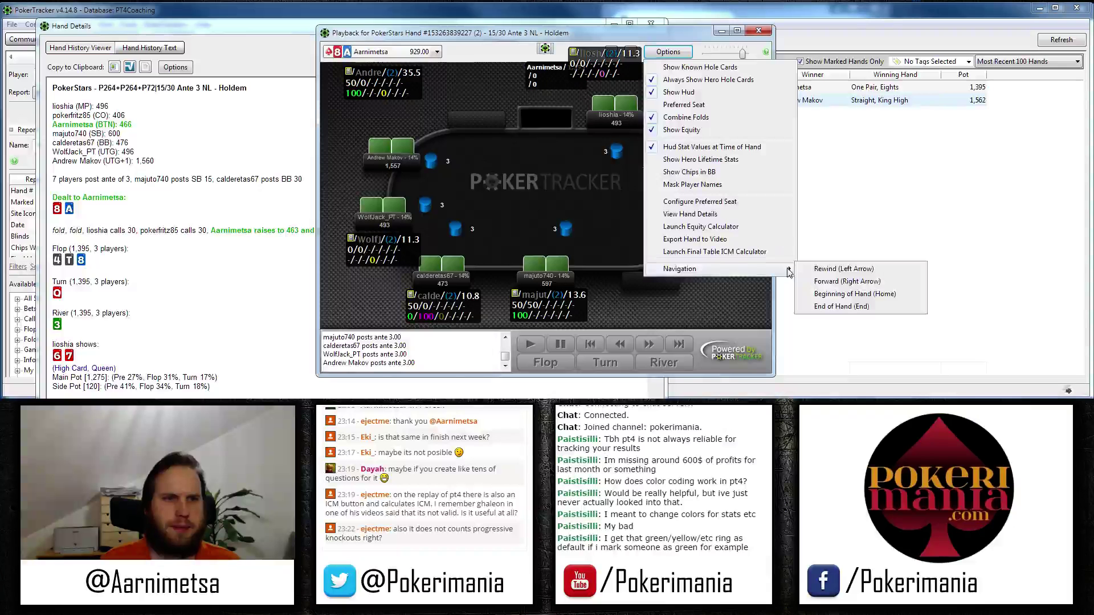
click(466, 131)
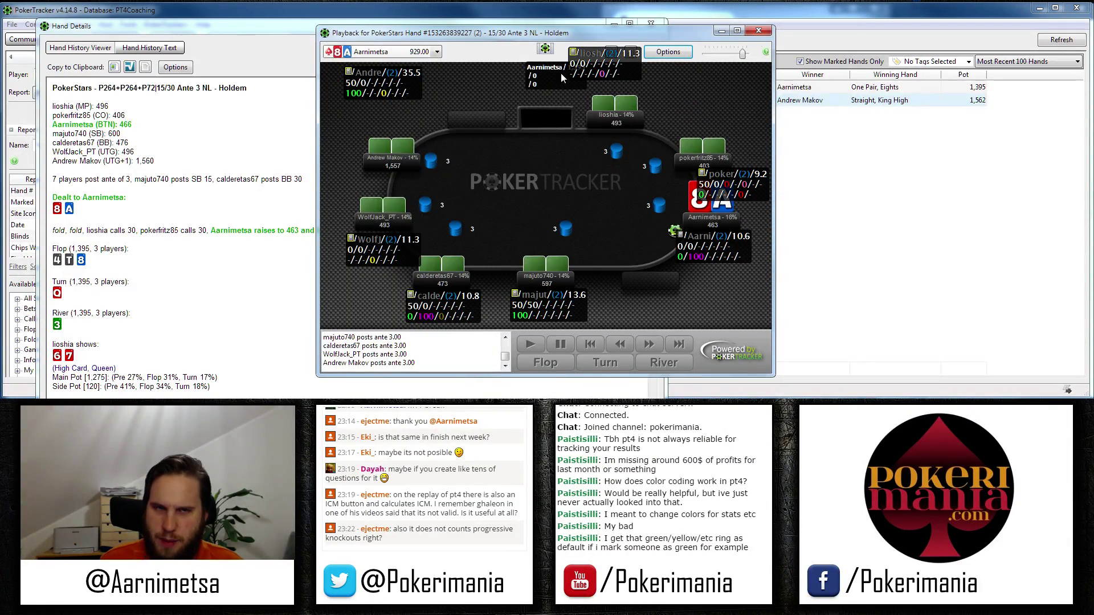
click(758, 31)
click(651, 23)
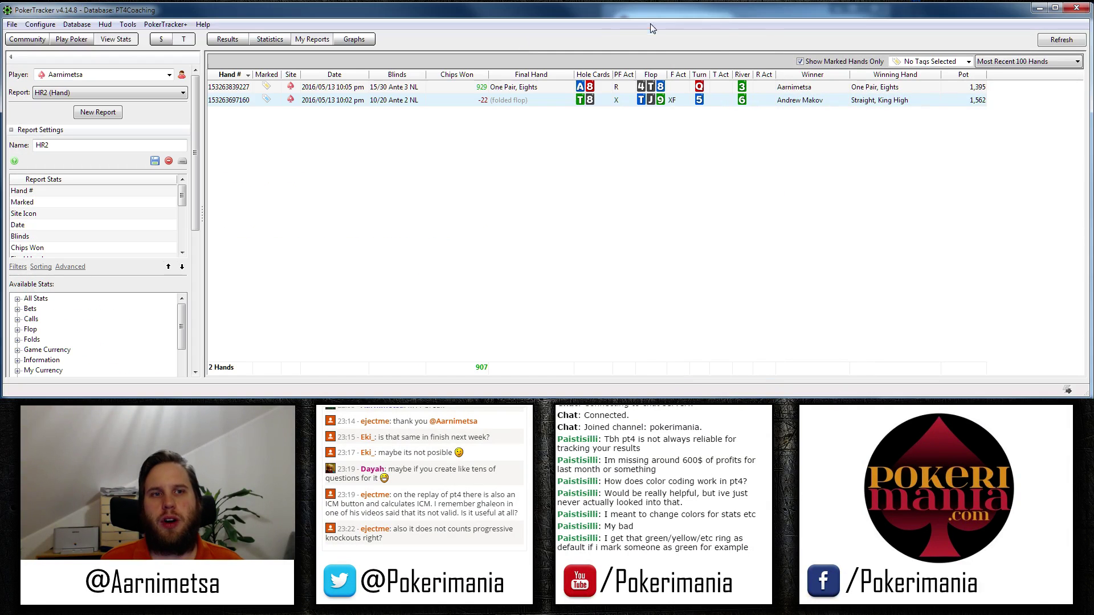
- Open the HUD Profile Editor, load the Tournament - Basic profile and select the VPIP stat in its Table Stats group
click(105, 25)
click(125, 41)
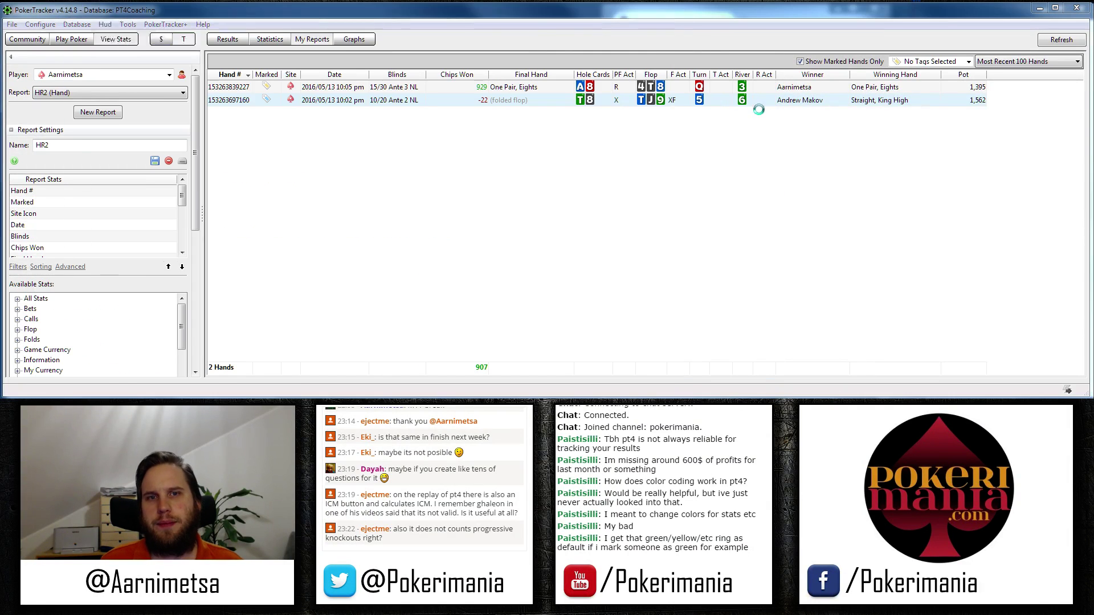
click(318, 43)
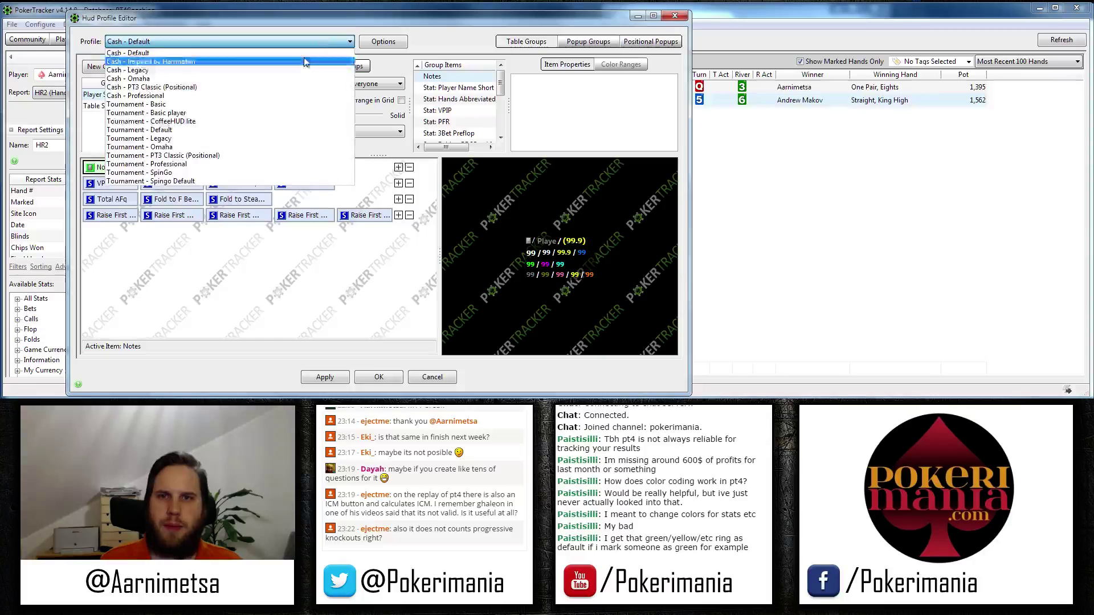
click(197, 108)
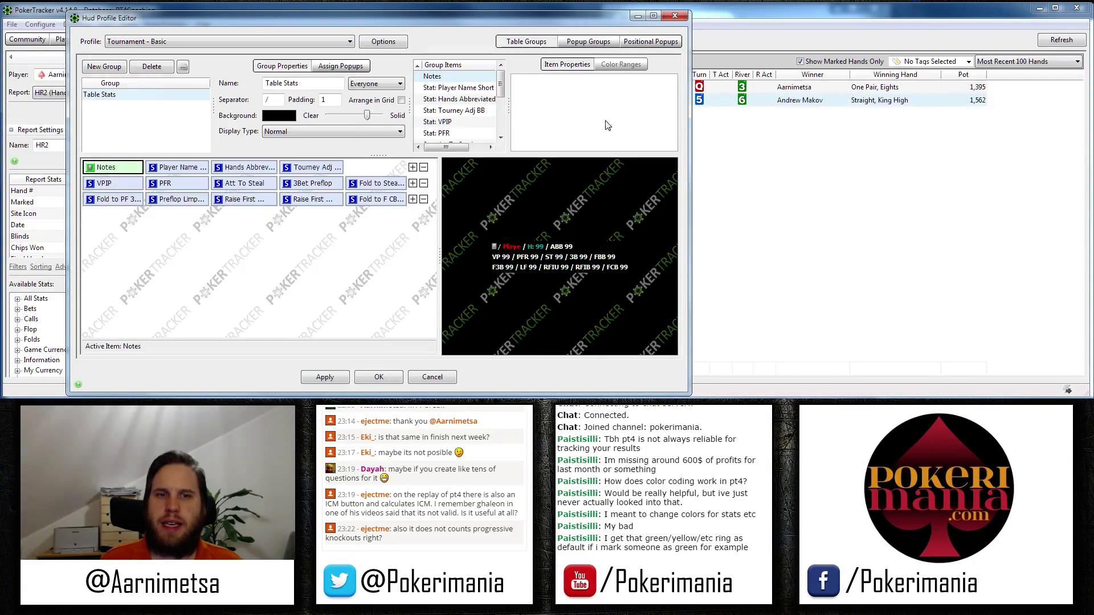
click(114, 184)
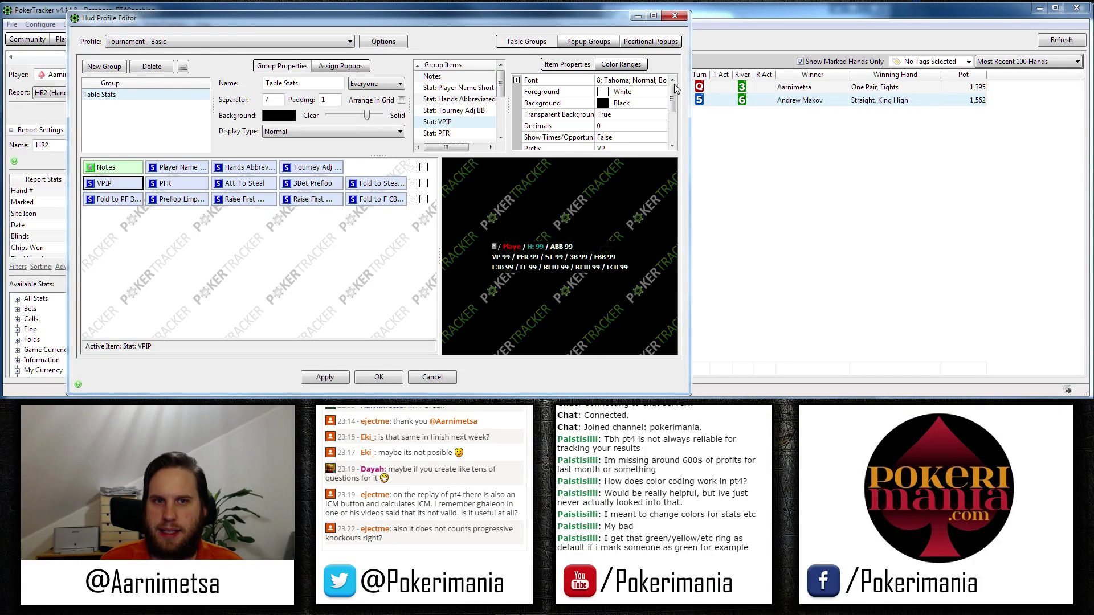
- Set the VPIP stat's foreground color to green
click(638, 93)
click(661, 92)
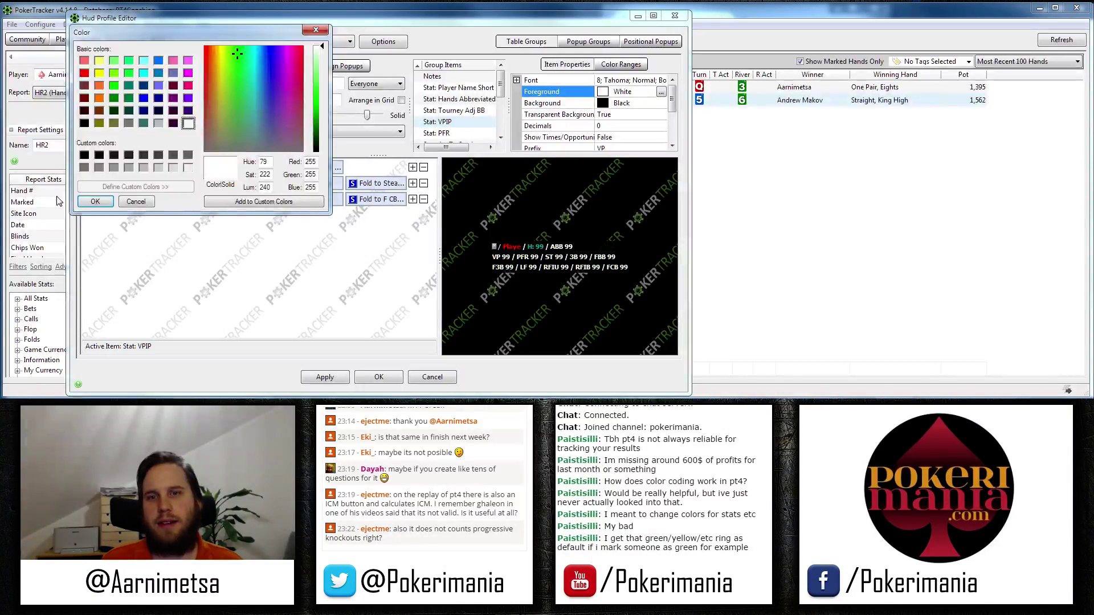
click(95, 201)
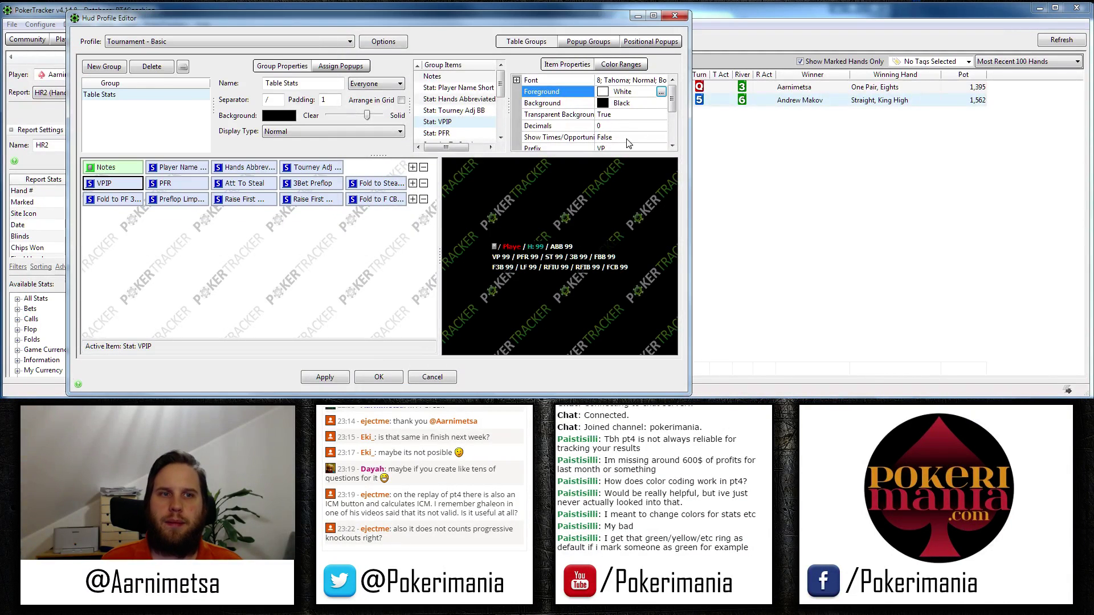
click(661, 92)
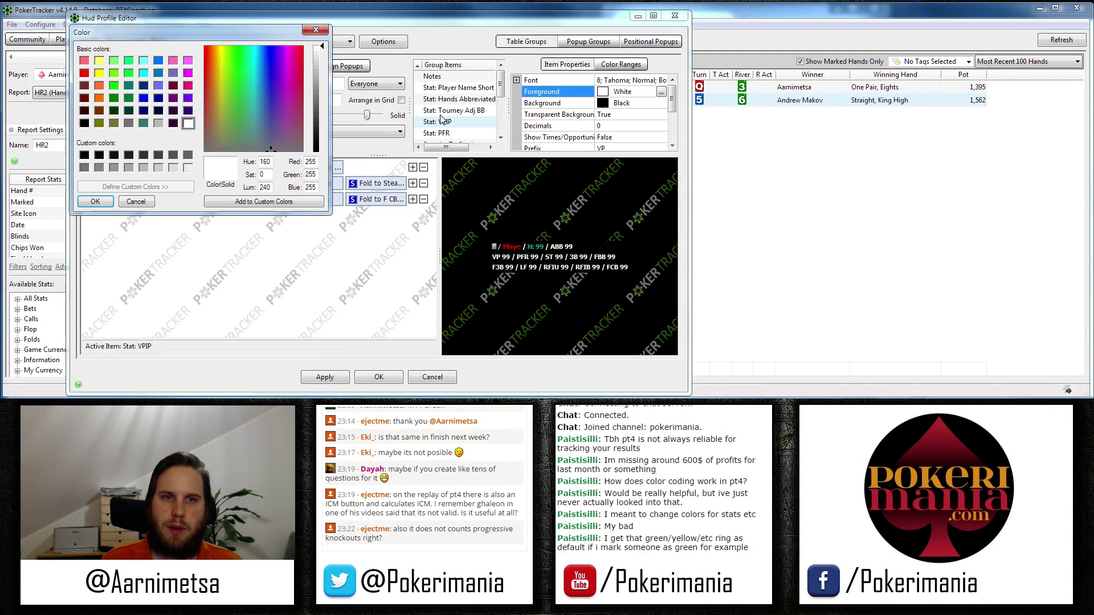
click(114, 86)
click(95, 201)
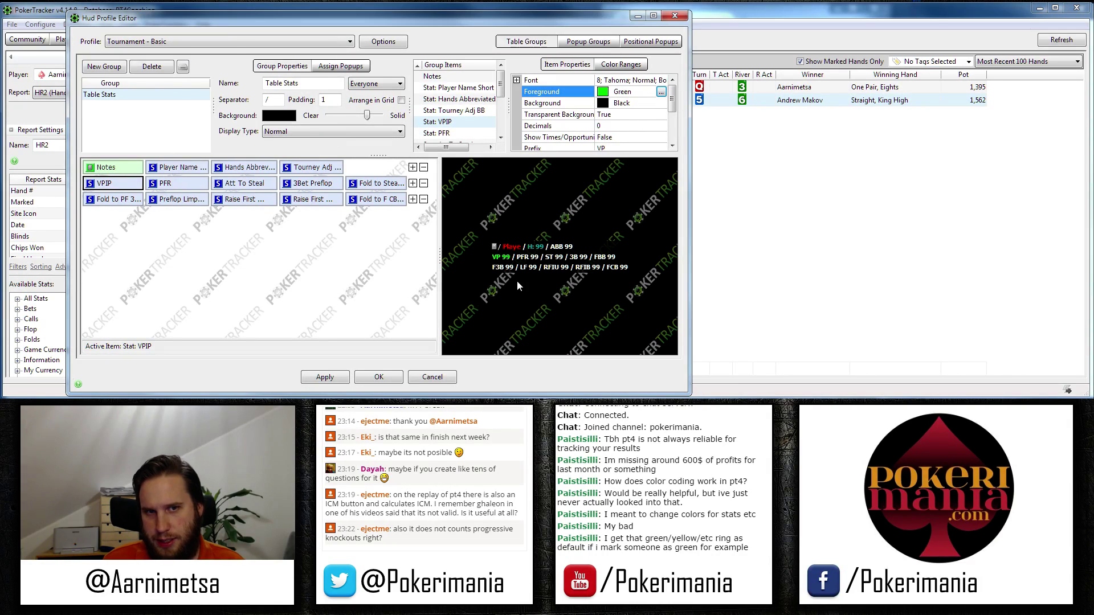
- Change the VPIP stat's foreground color to yellow
click(661, 92)
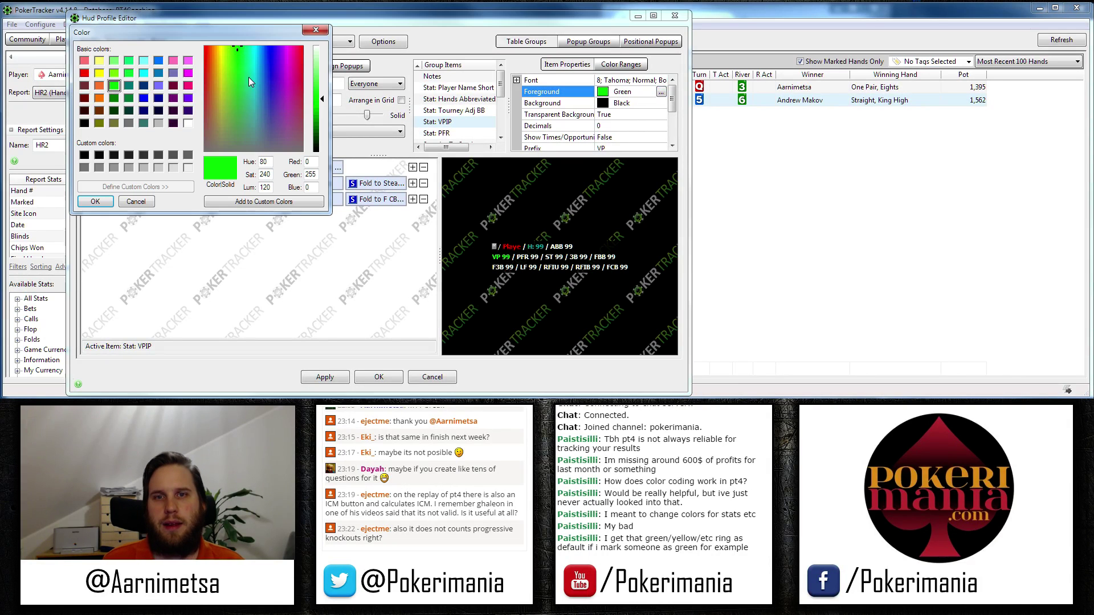
click(99, 73)
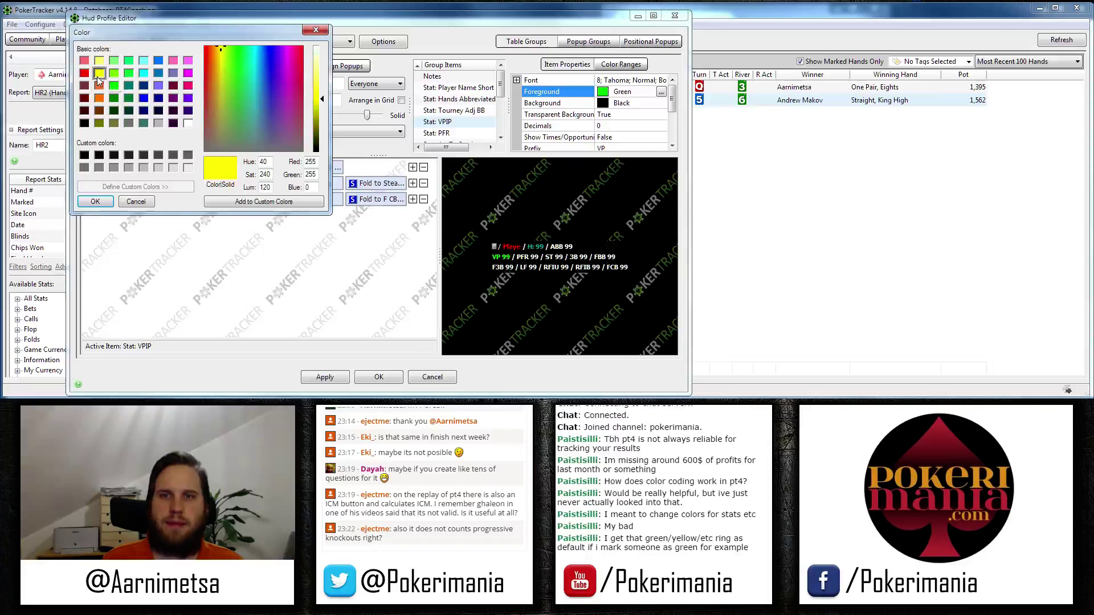
click(94, 201)
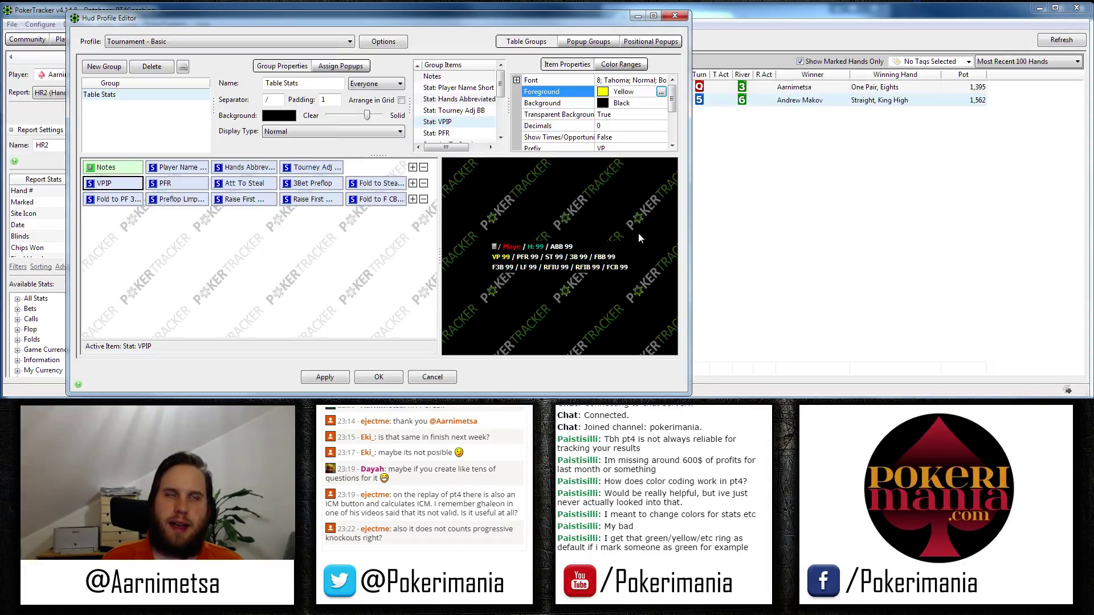
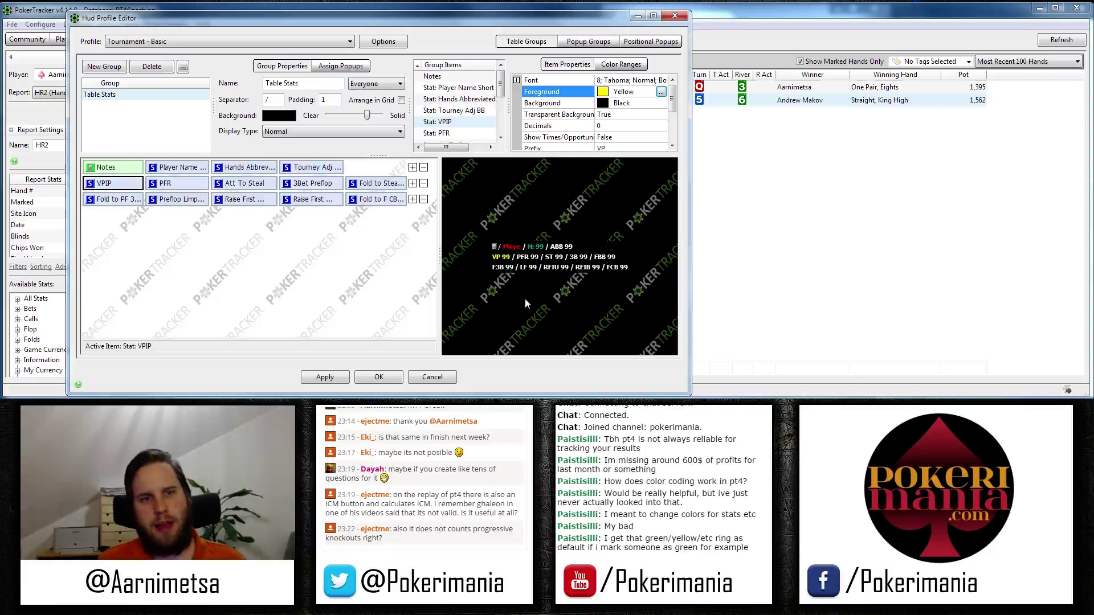
- Add a red color range to the VPIP stat for values from 0 to 10
click(631, 69)
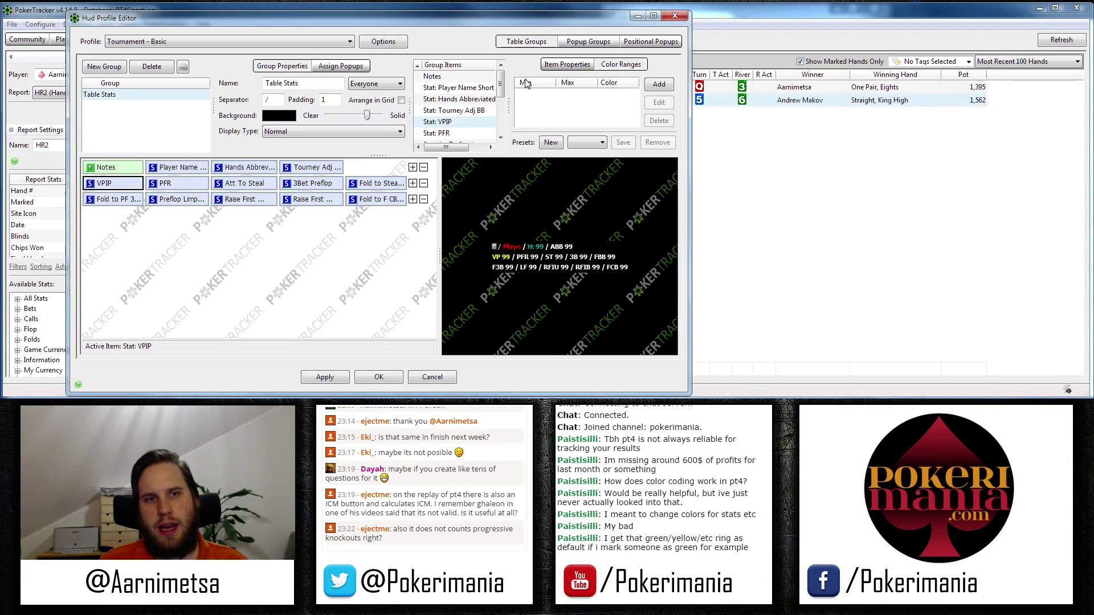
click(659, 84)
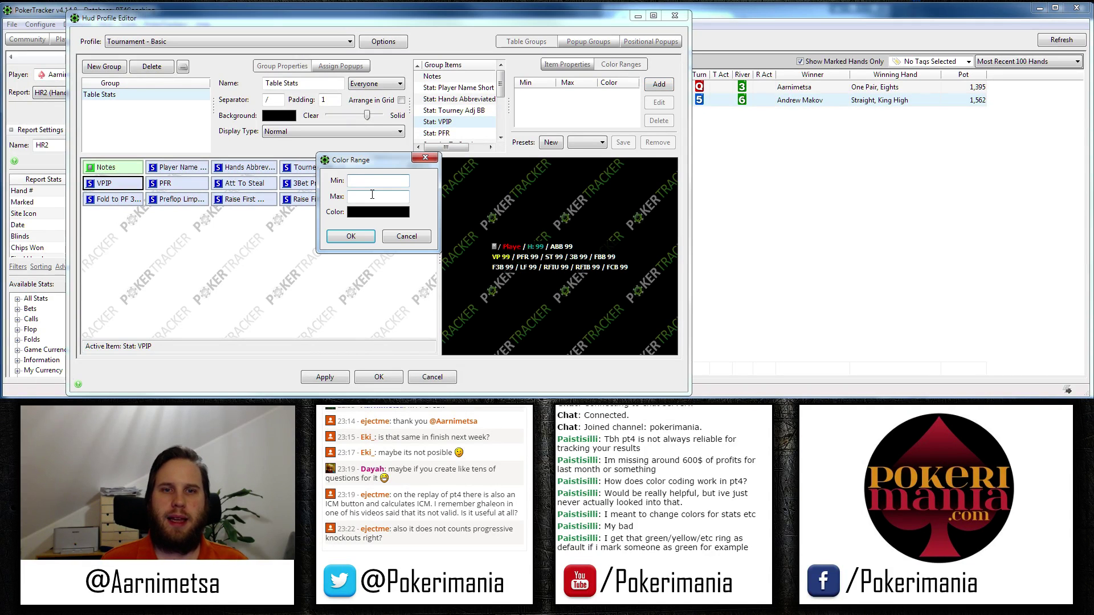
text(10)
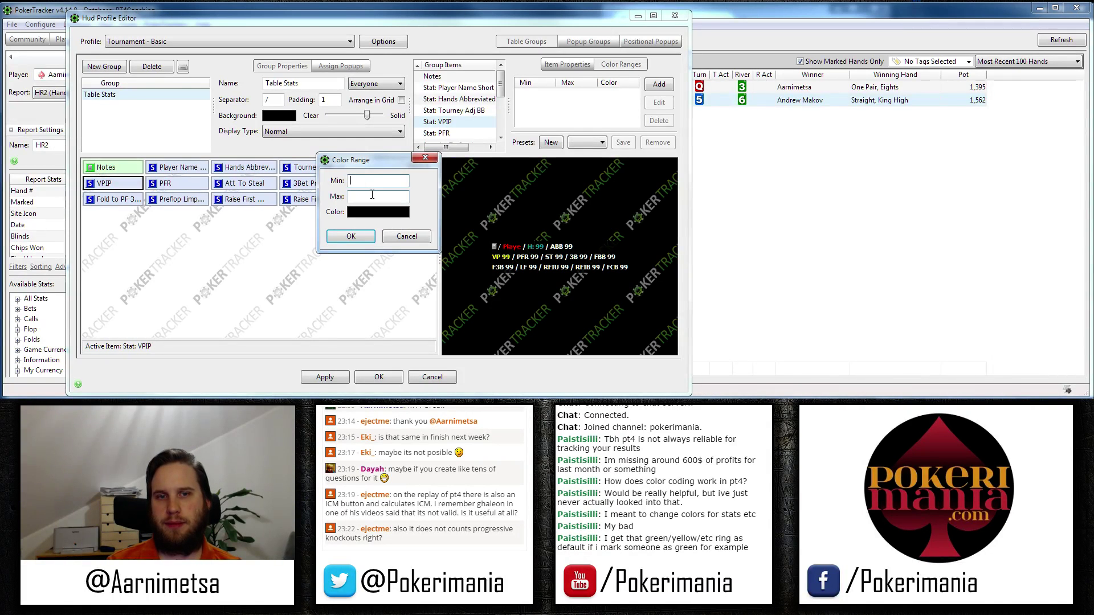
click(371, 195)
text(10)
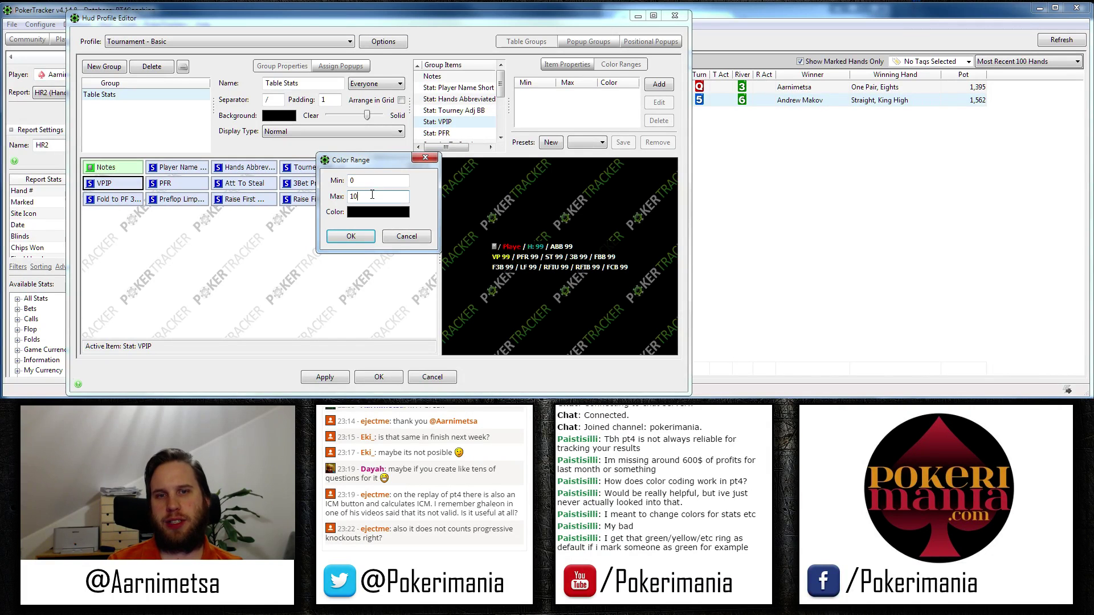
click(369, 213)
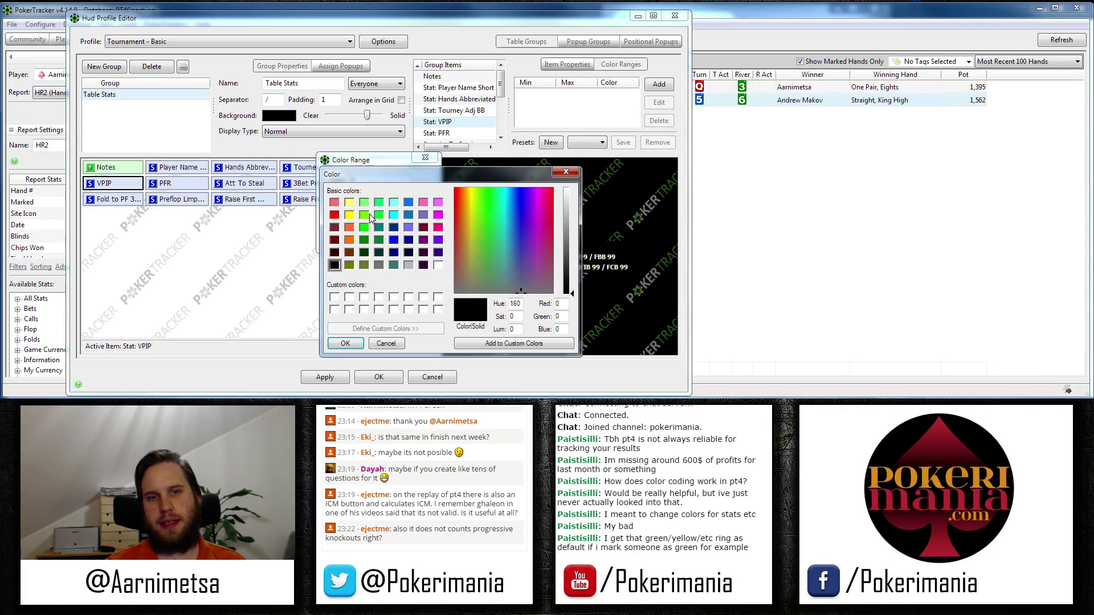
click(334, 214)
click(345, 343)
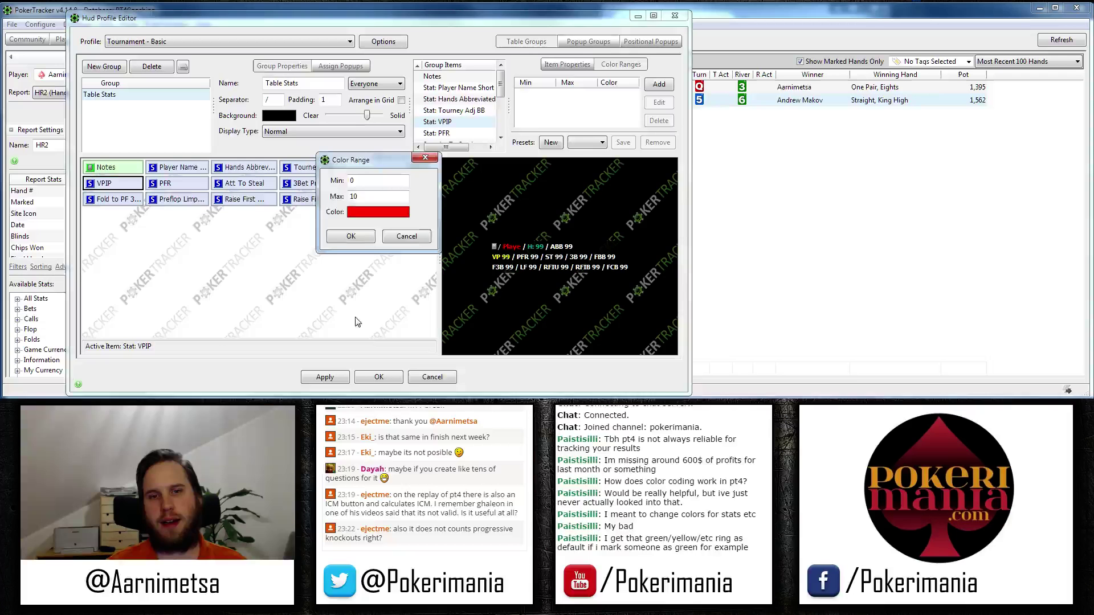
click(345, 236)
- Add a green color range to the VPIP stat for values from 30 to 100
click(658, 85)
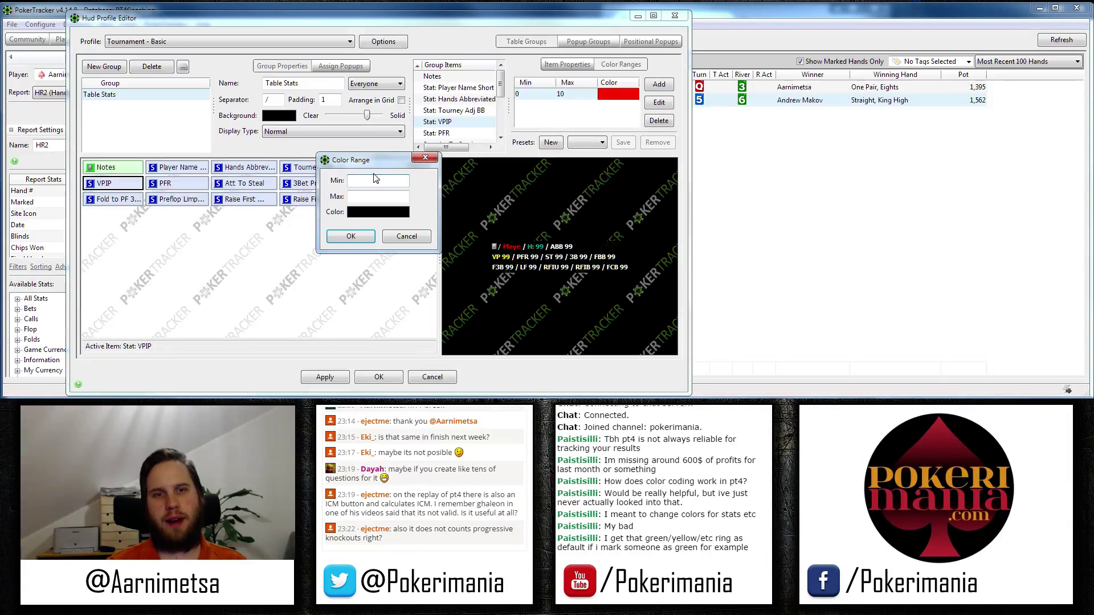
text(30)
key(Tab)
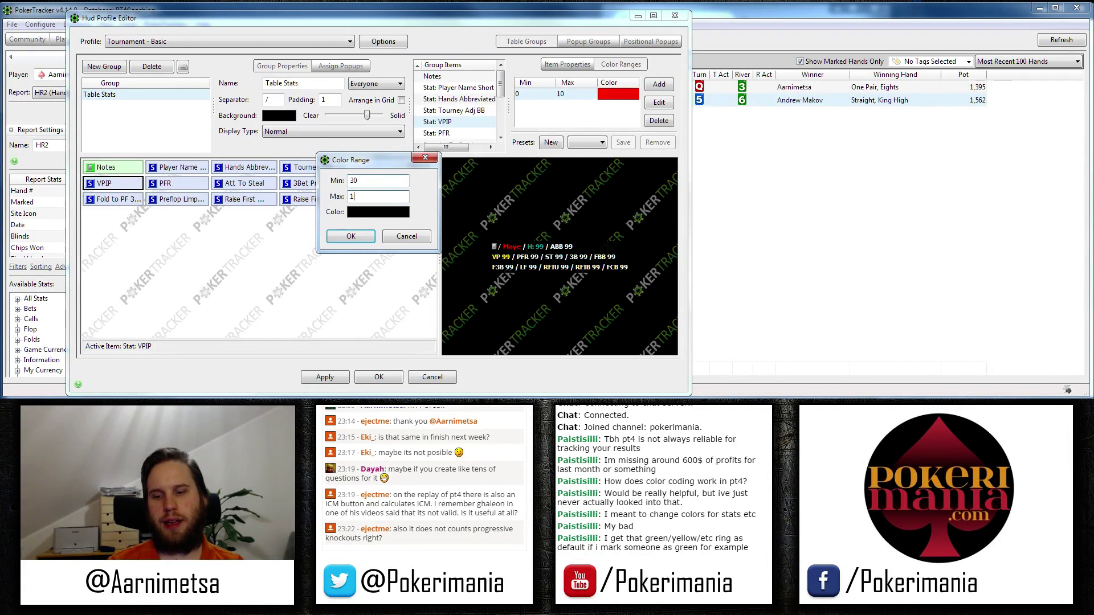
click(391, 212)
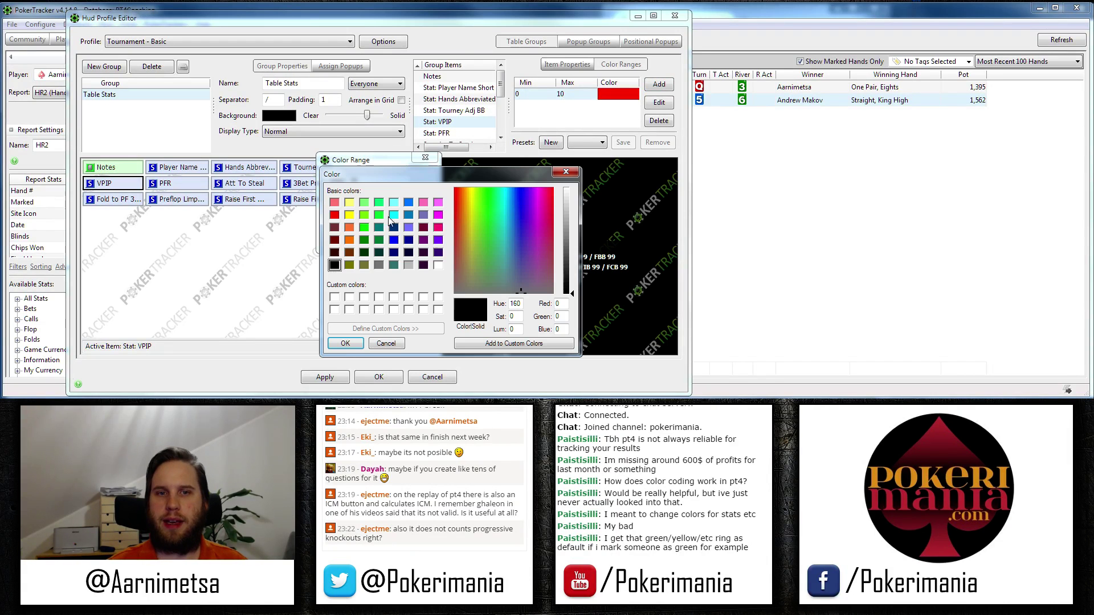
click(362, 231)
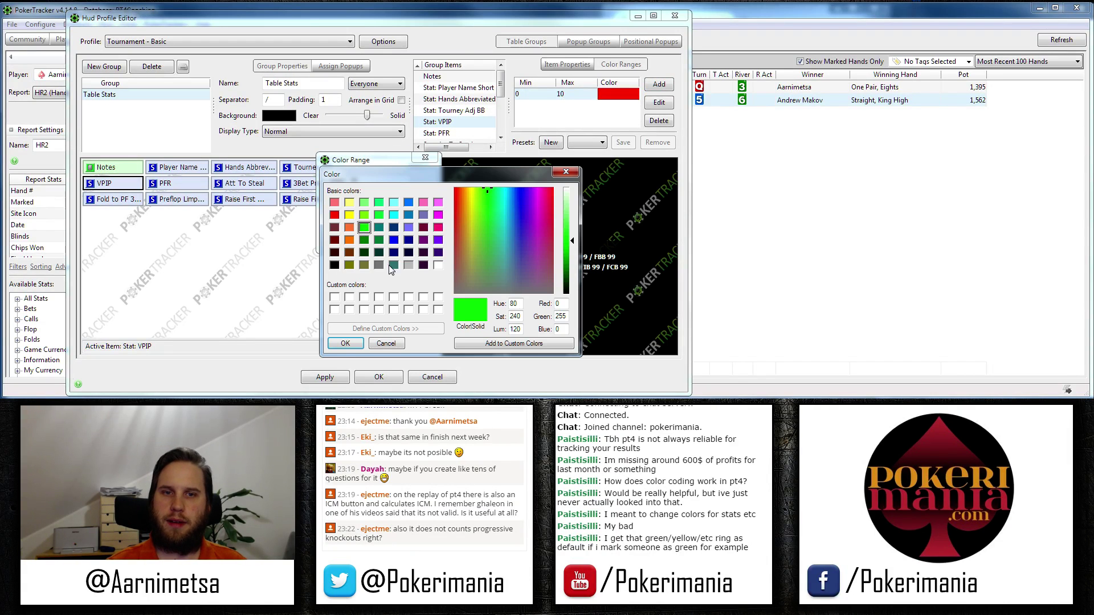
click(345, 343)
click(362, 240)
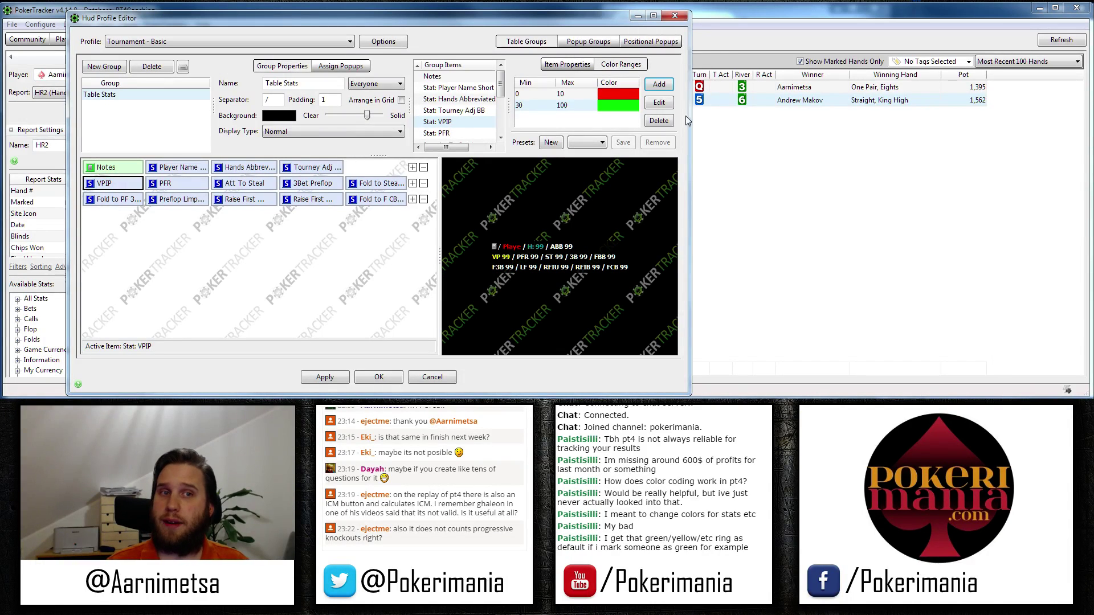
- Open the 10/20 Ante 2 hand in the replayer and apply the Tournament - Basic player HUD profile
double_click(738, 102)
click(651, 50)
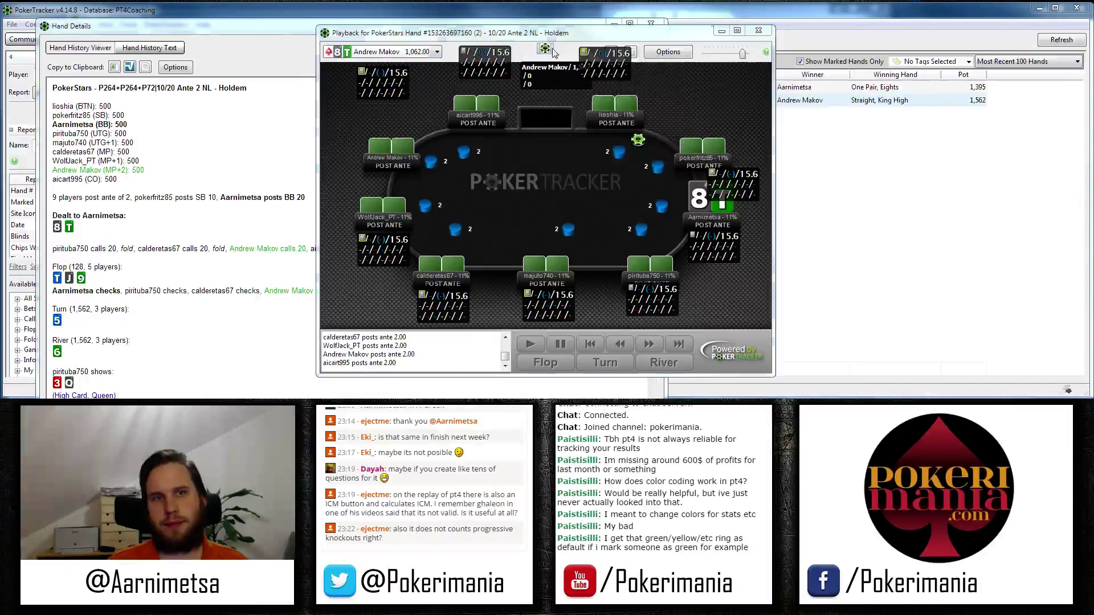
click(549, 51)
mouse_move(605, 118)
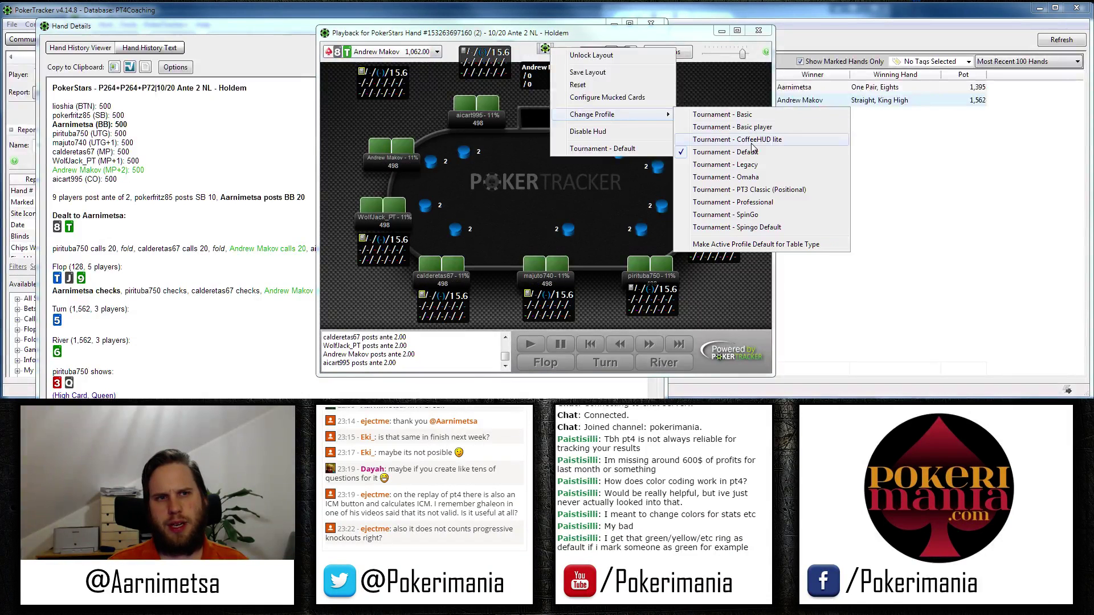
click(740, 128)
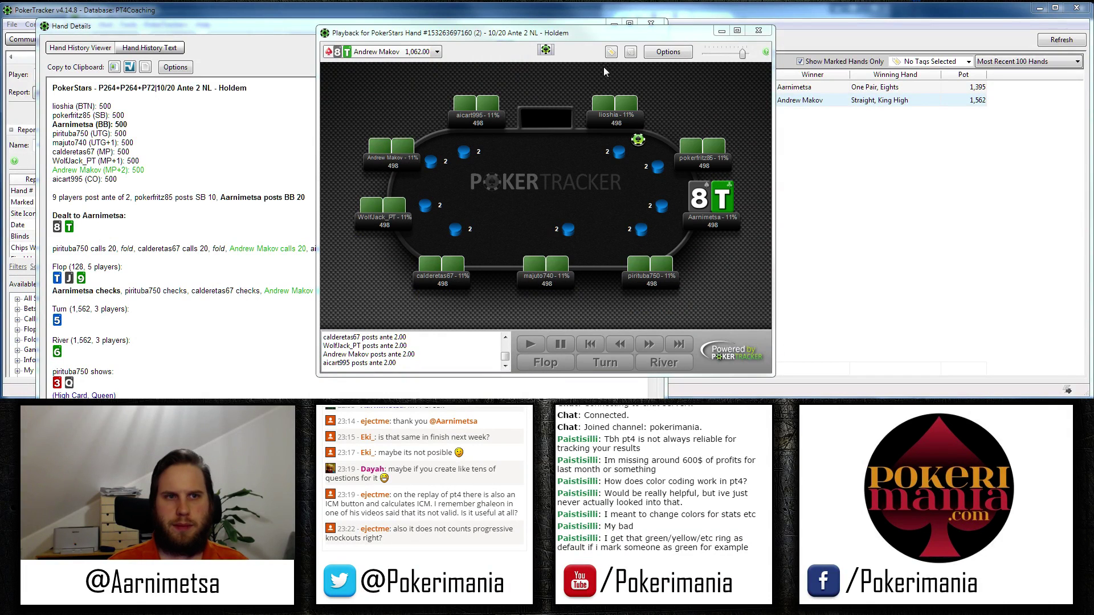
- Switch the replayed hand's HUD profile to Tournament - Basic
click(545, 52)
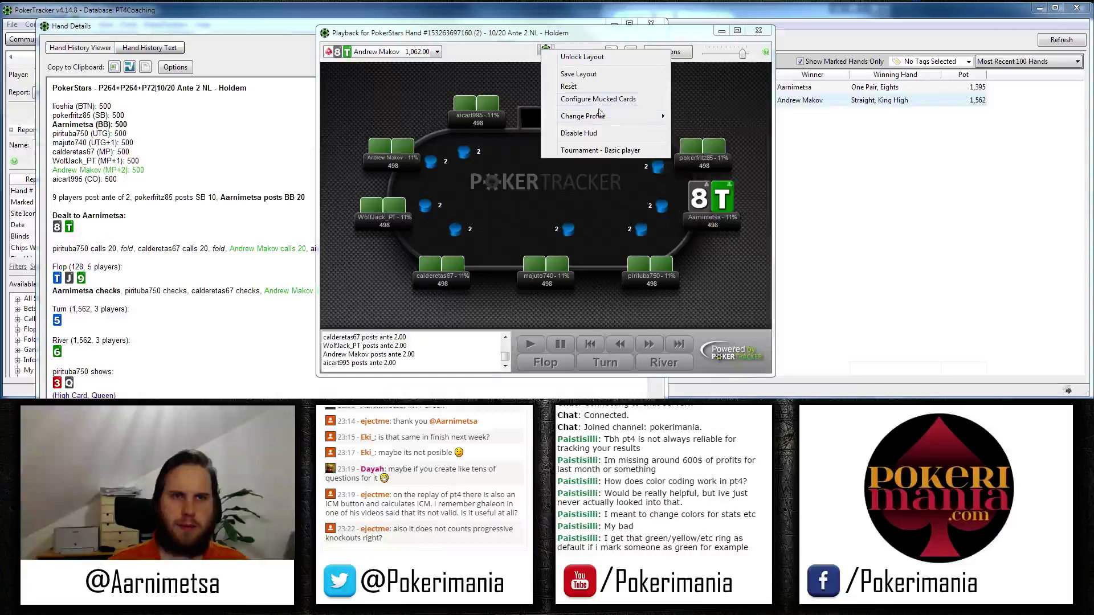
mouse_move(605, 118)
click(702, 115)
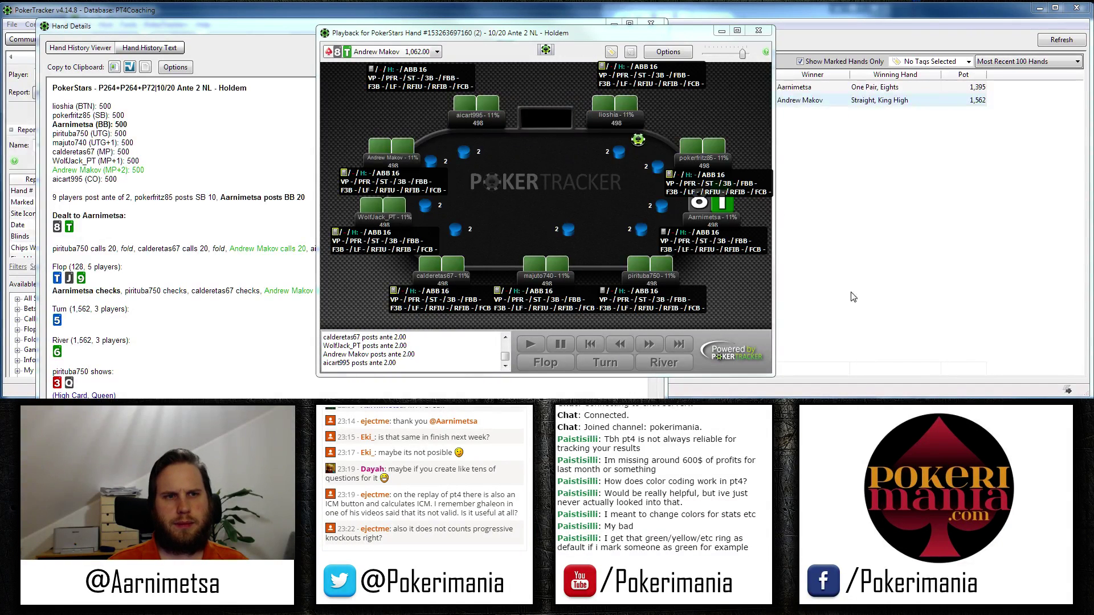
- Advance the replay past the blind posts to check the HUD stats, and close the playback
click(639, 343)
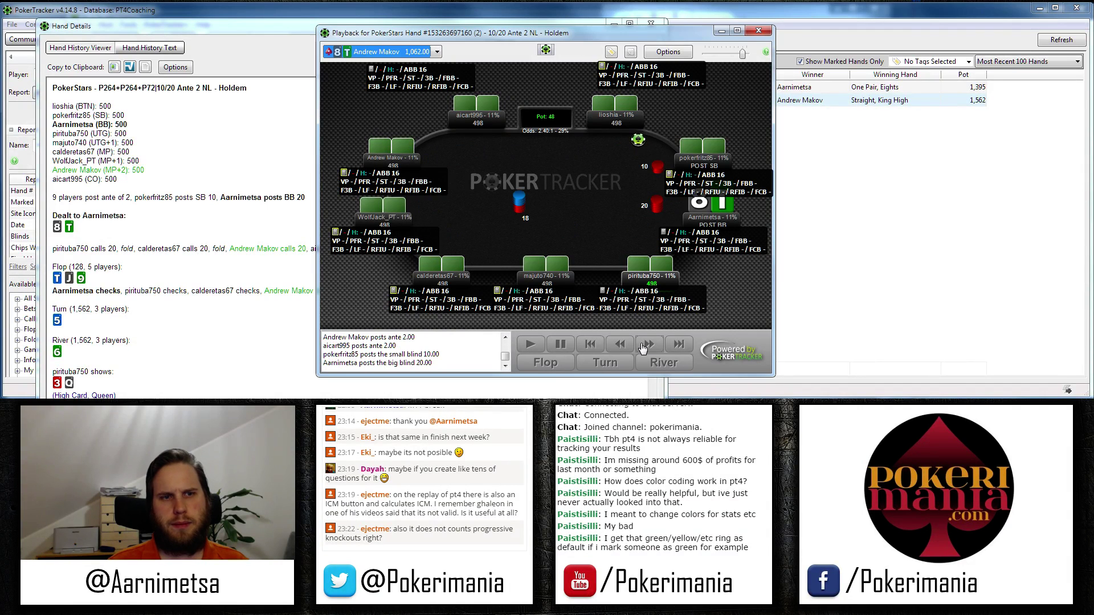
click(630, 348)
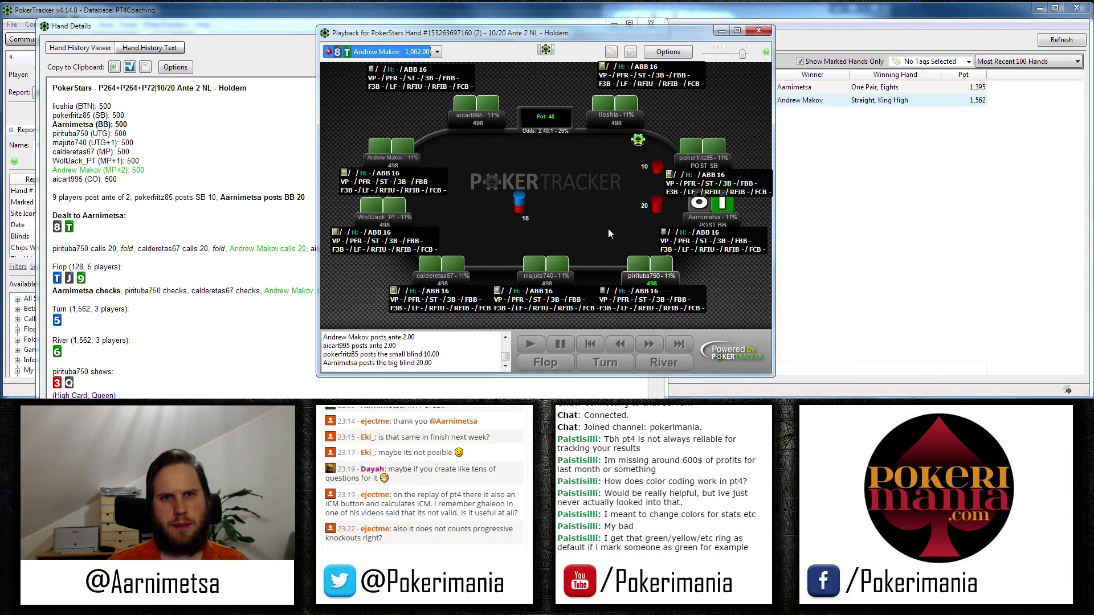
click(758, 30)
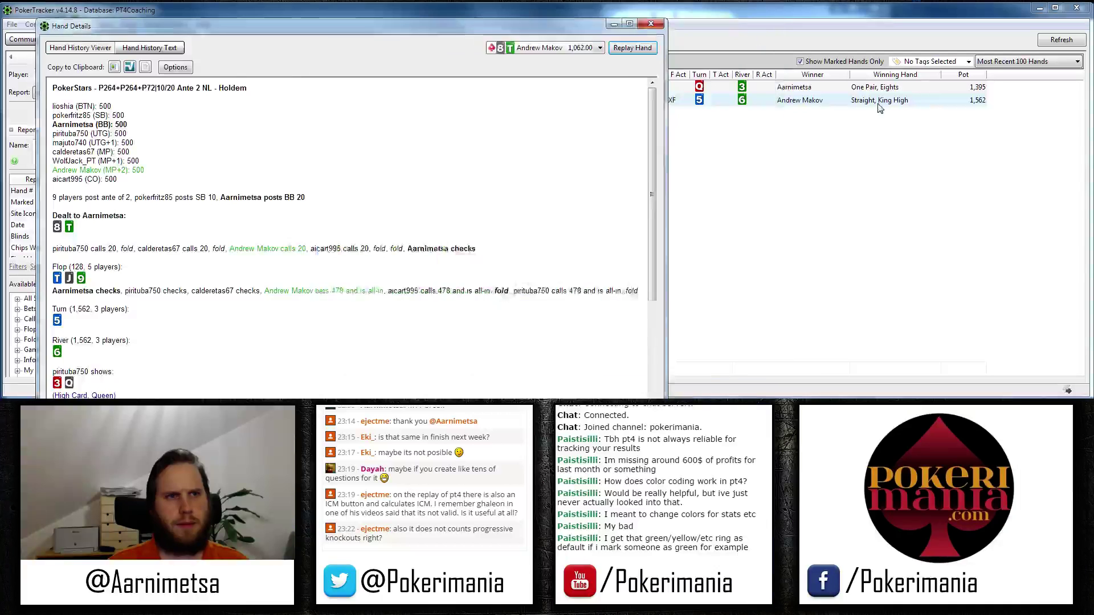
- Leave the open hand's details and turn off the marked-hands-only limit so the report lists all recent hands
click(881, 108)
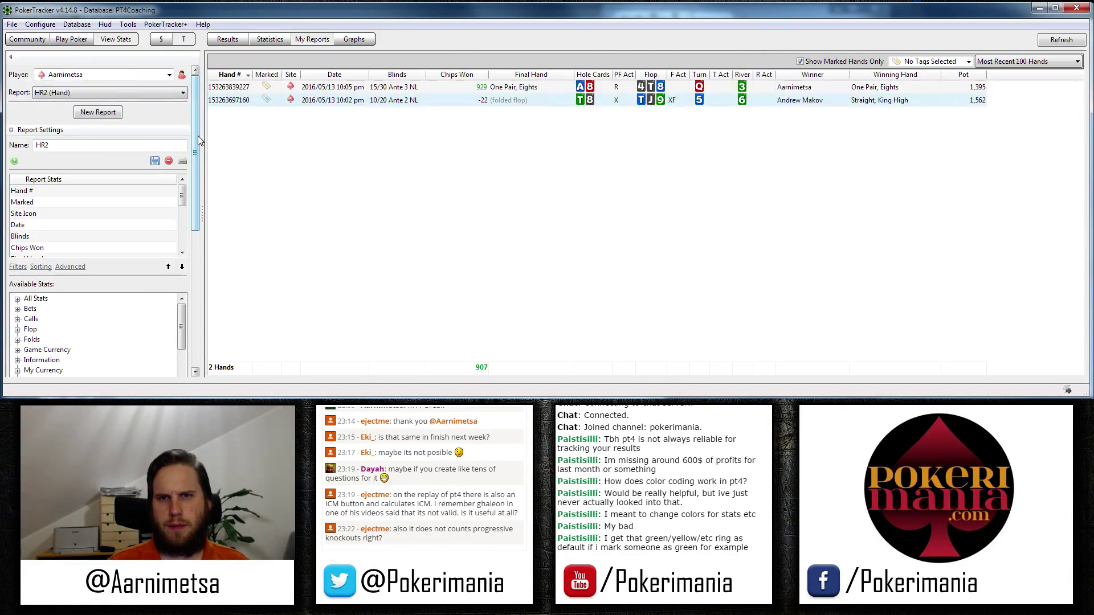
drag(196, 139, 220, 313)
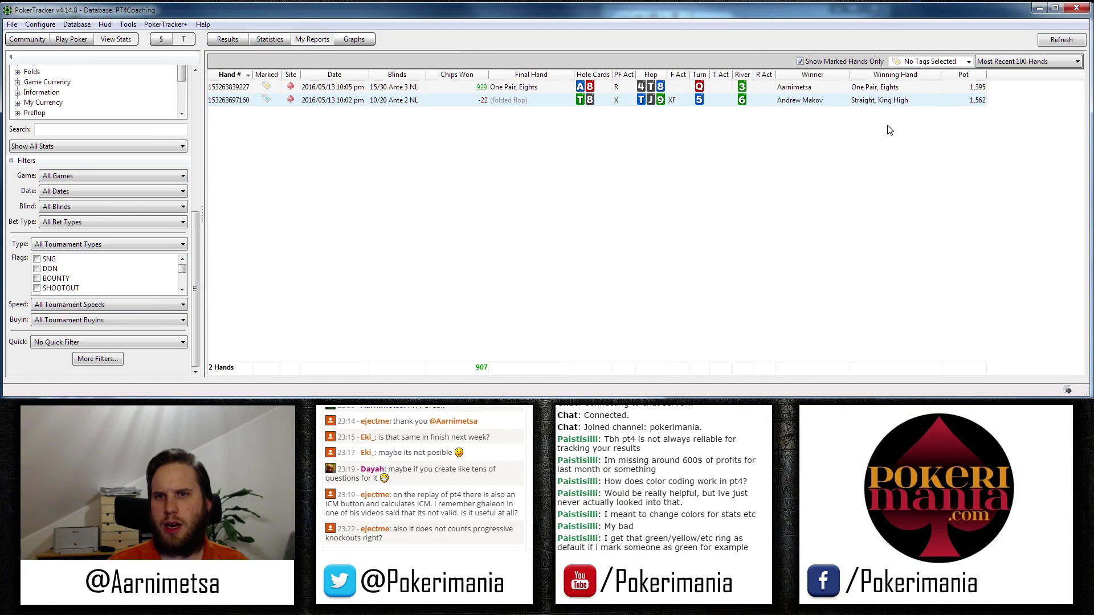
click(846, 60)
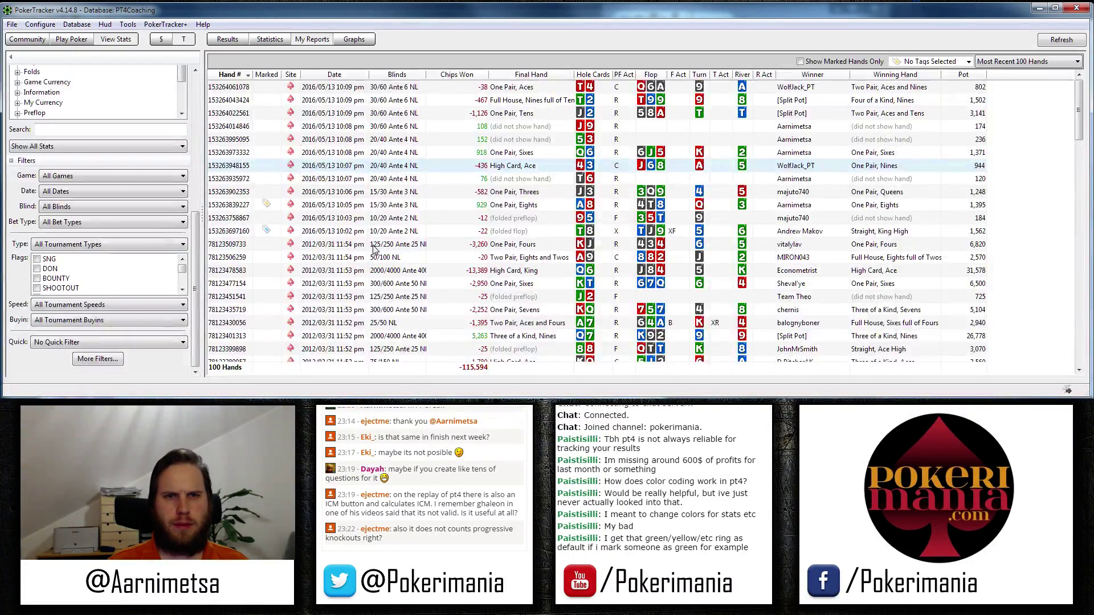
- Open the 125/250 Ante 25 hand with hole cards J-T in the replayer and switch its HUD profile to Tournament - Basic
scroll(345, 333, down, 10)
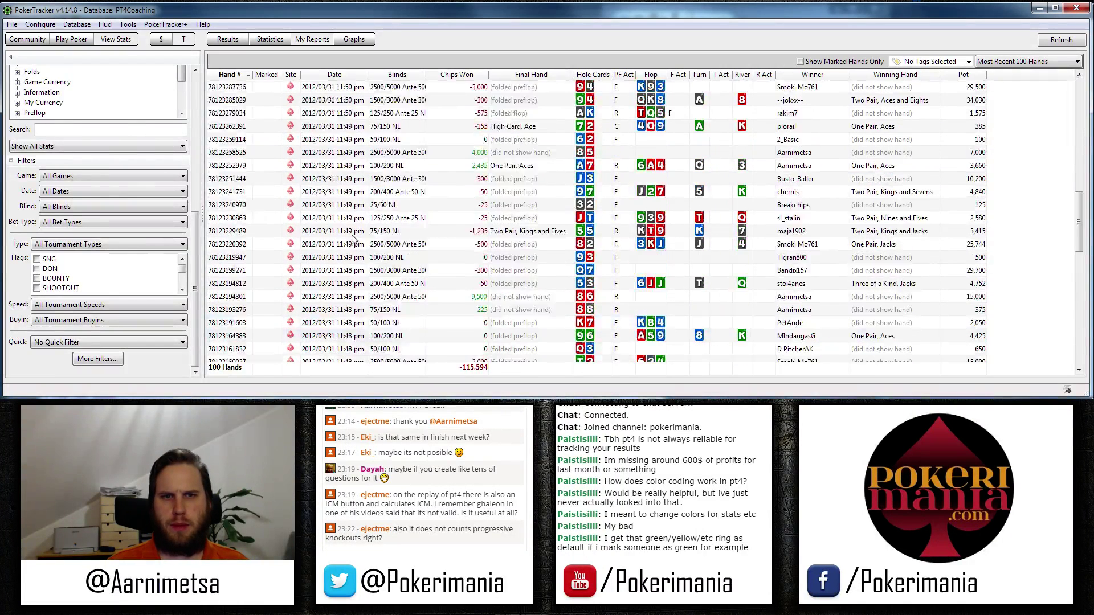
double_click(359, 218)
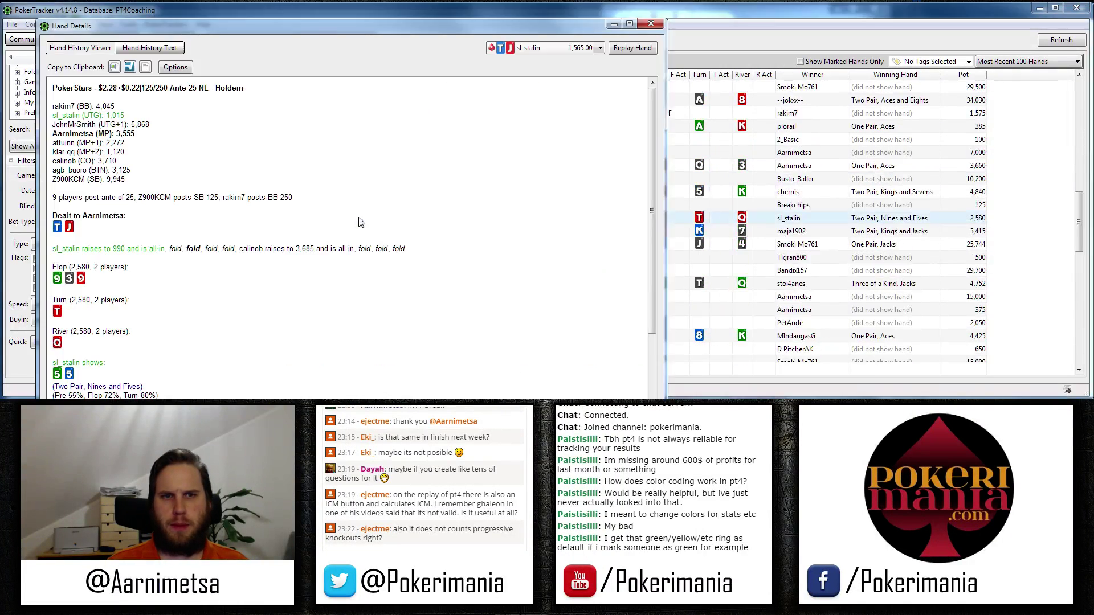
click(627, 46)
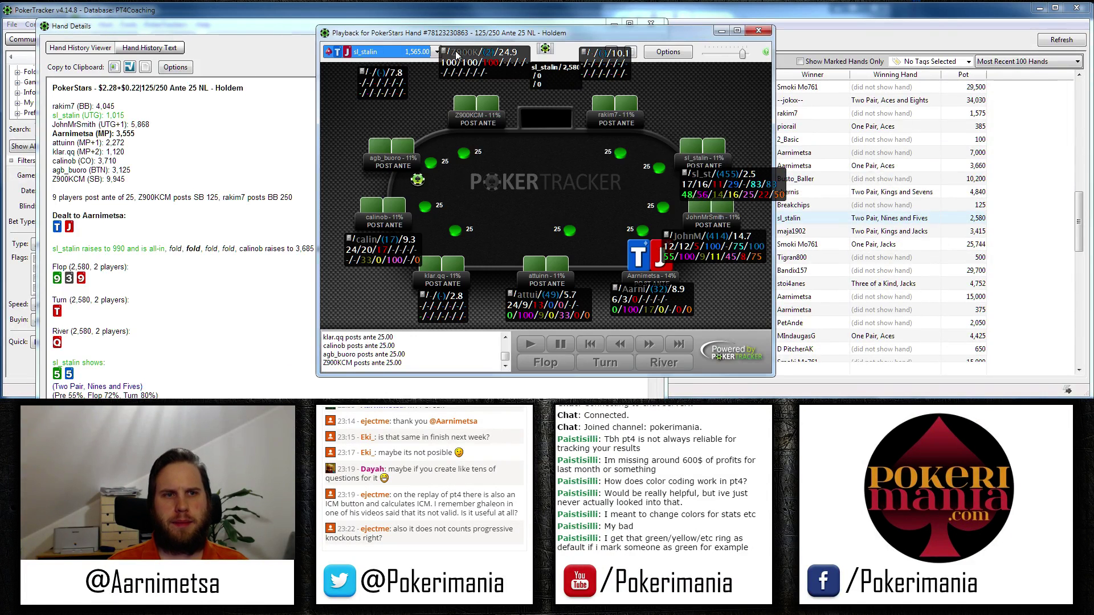
click(546, 50)
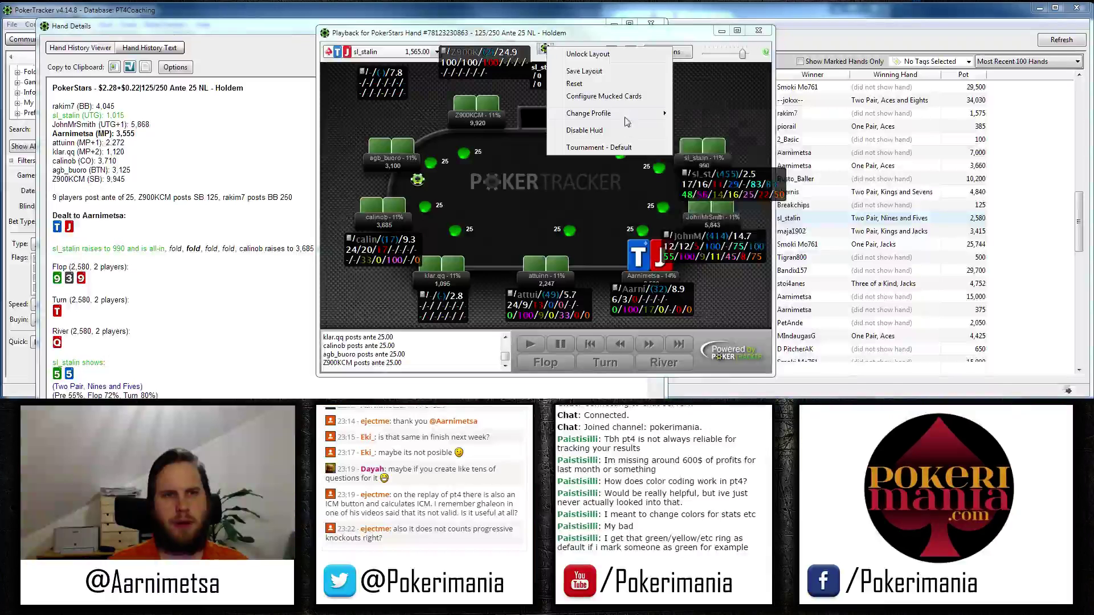
click(798, 130)
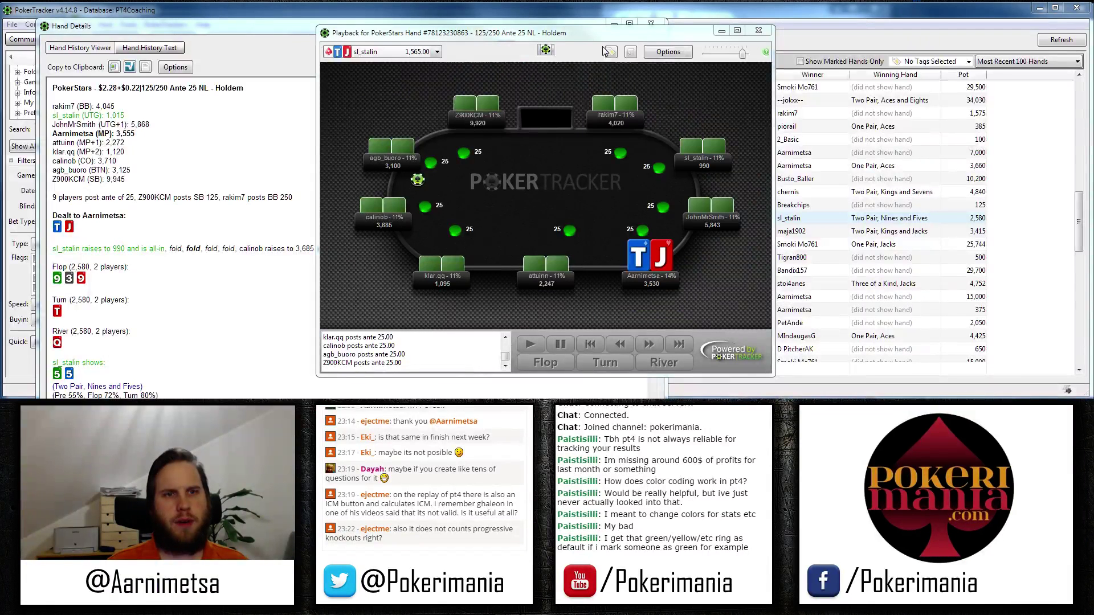
click(546, 50)
mouse_move(634, 116)
click(739, 114)
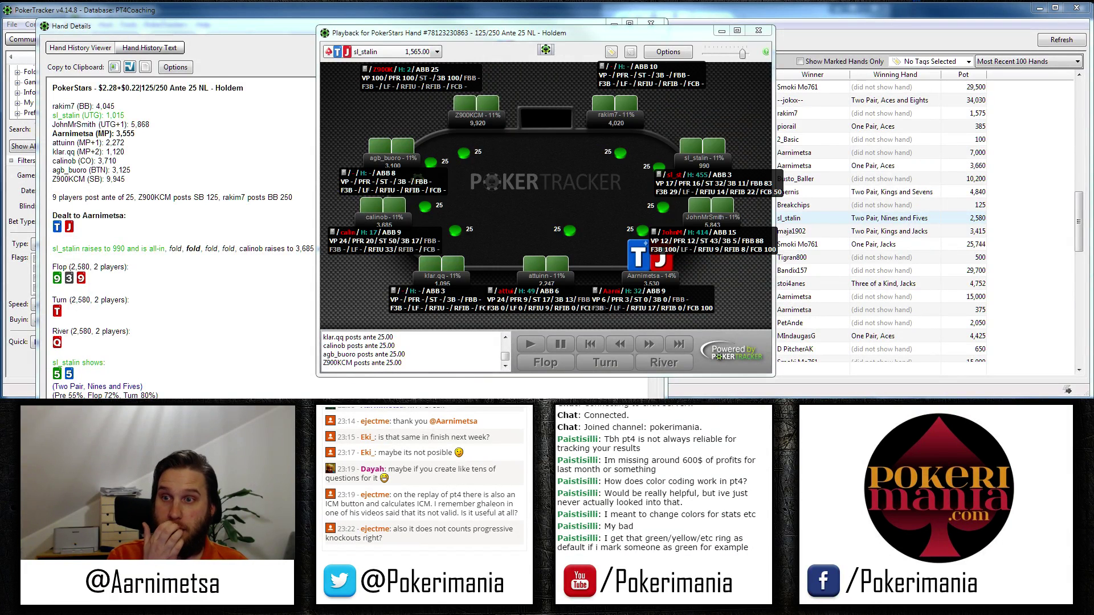
- Close the playback and hand details, and save the color range changes to the Tournament - Basic HUD profile
key(Escape)
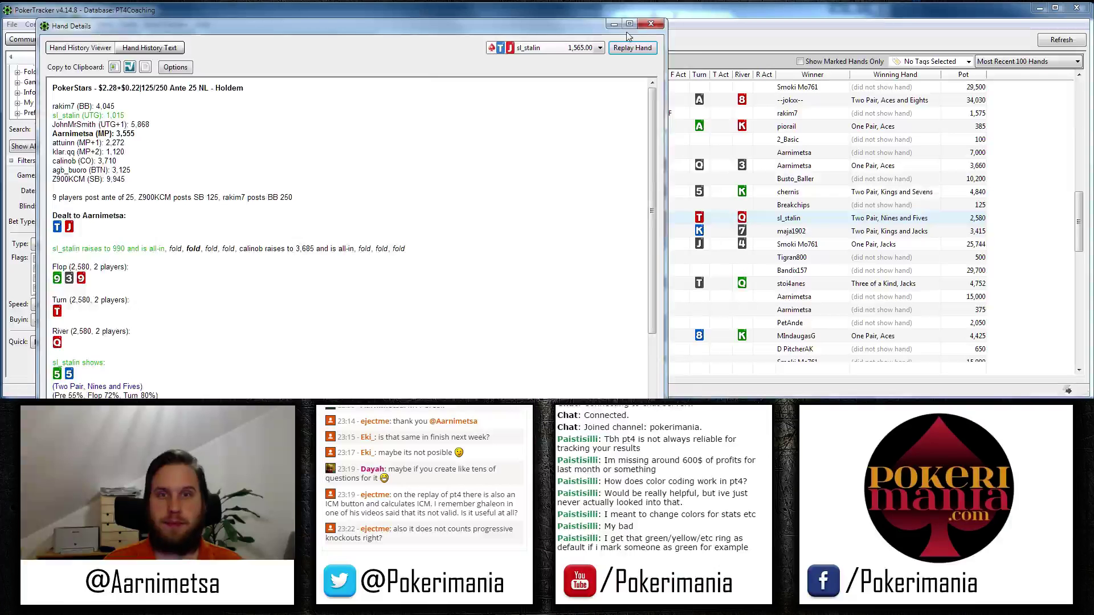
click(650, 24)
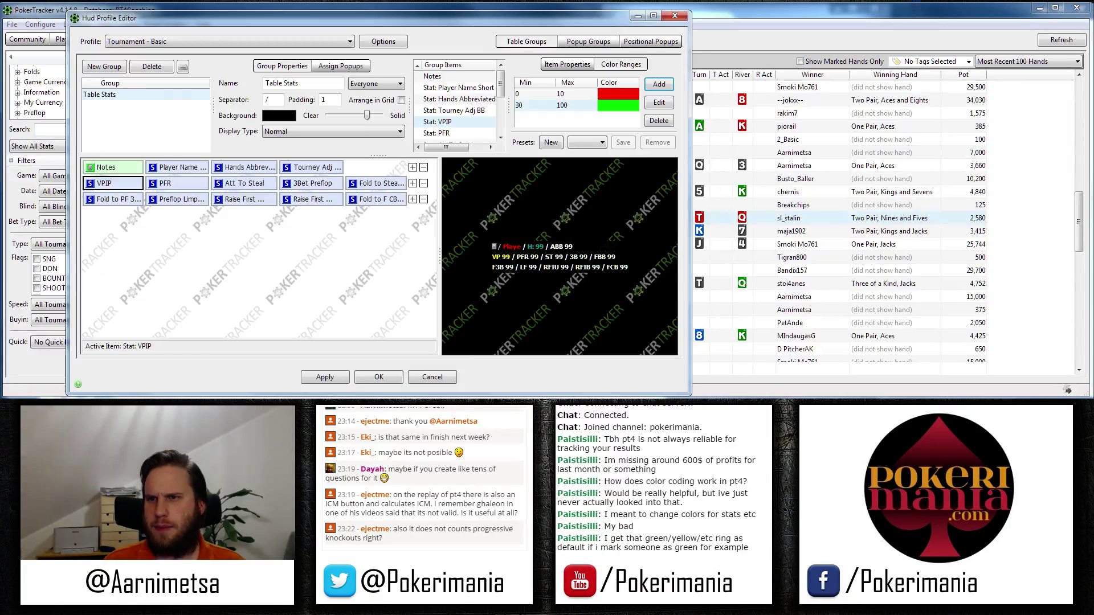
click(317, 380)
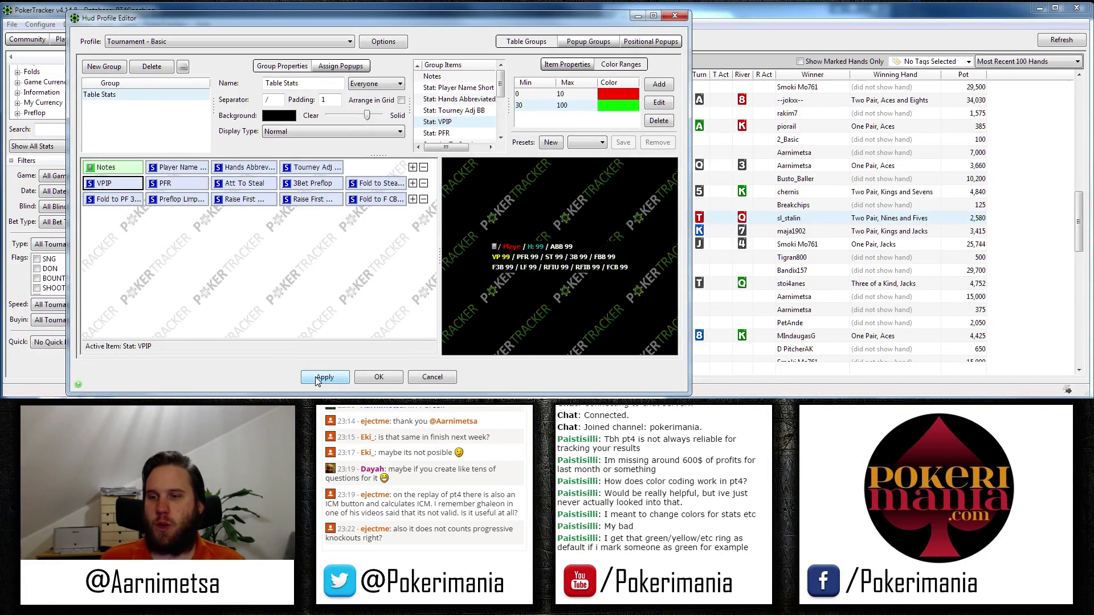
click(381, 379)
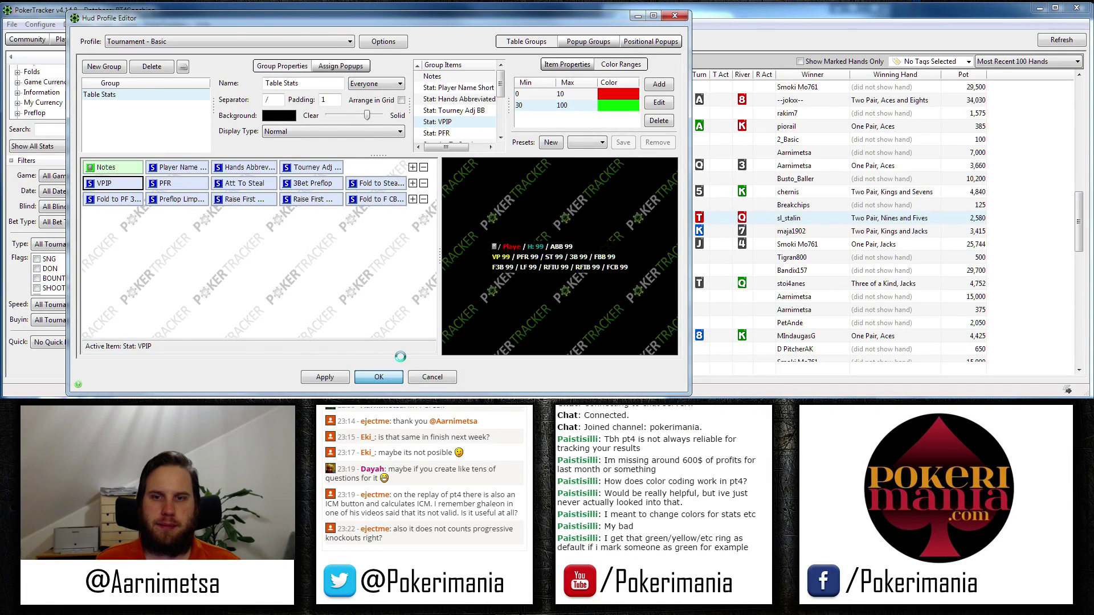
double_click(334, 212)
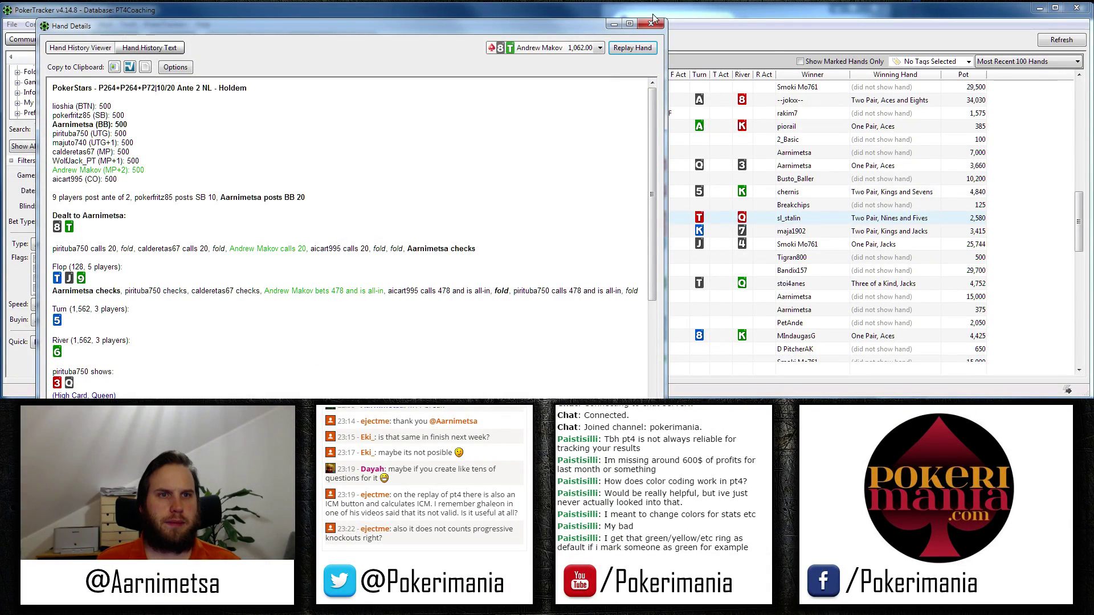
click(634, 49)
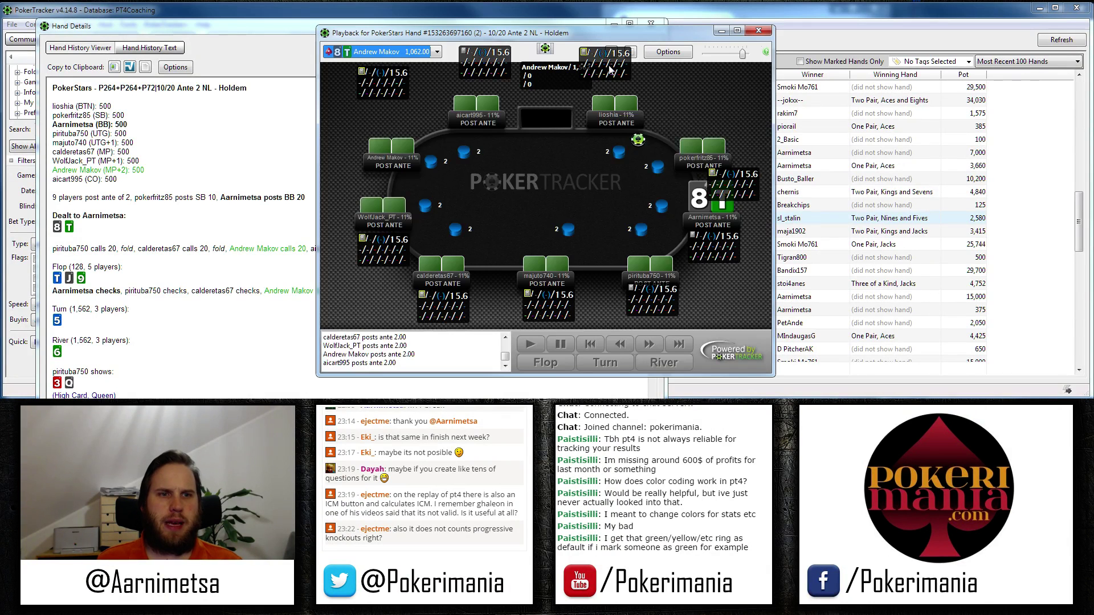
click(545, 49)
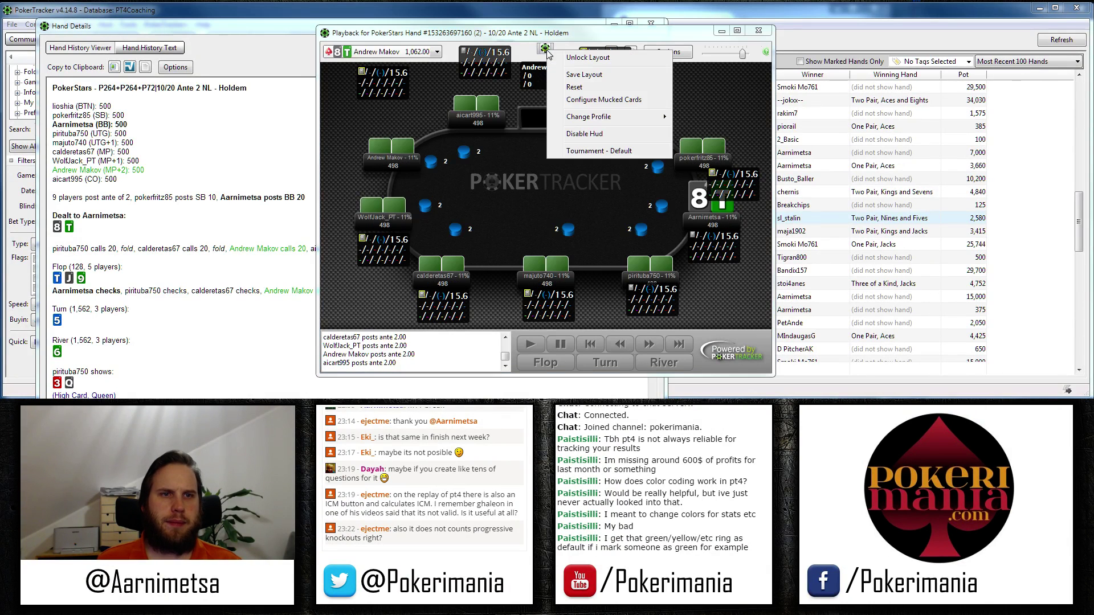
click(756, 30)
click(650, 23)
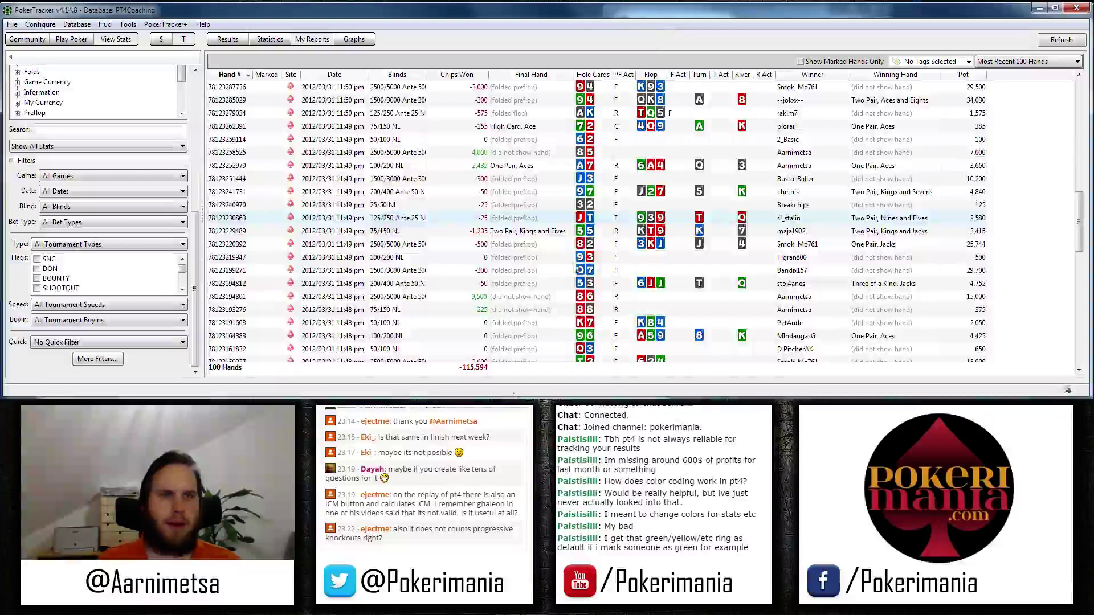
- Replay the 125/250 Ante 25 hand again and apply the updated Tournament - Basic HUD profile
double_click(427, 217)
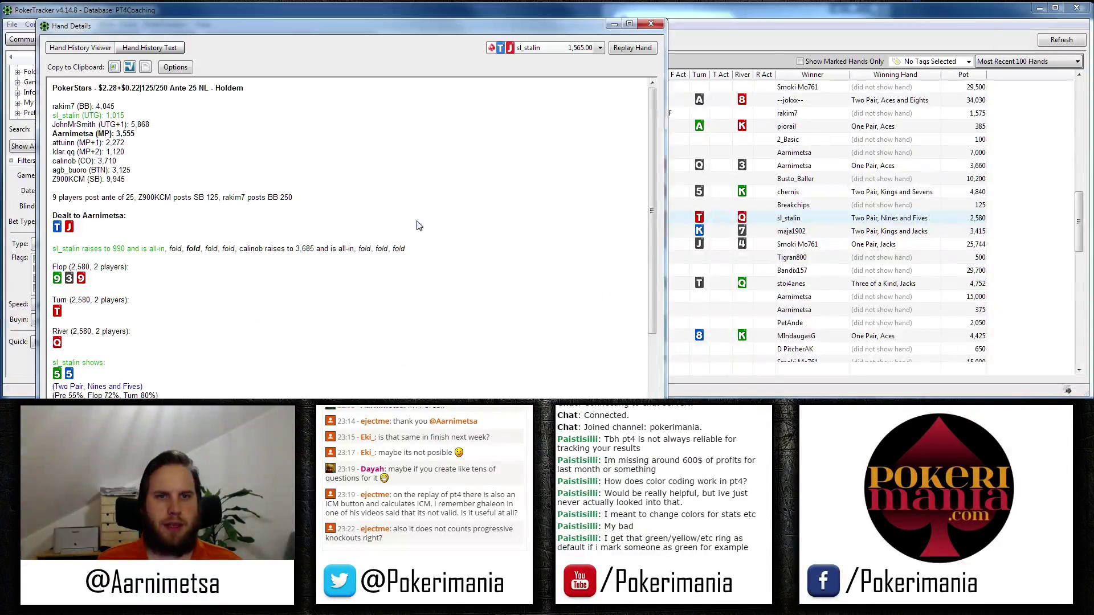
click(651, 47)
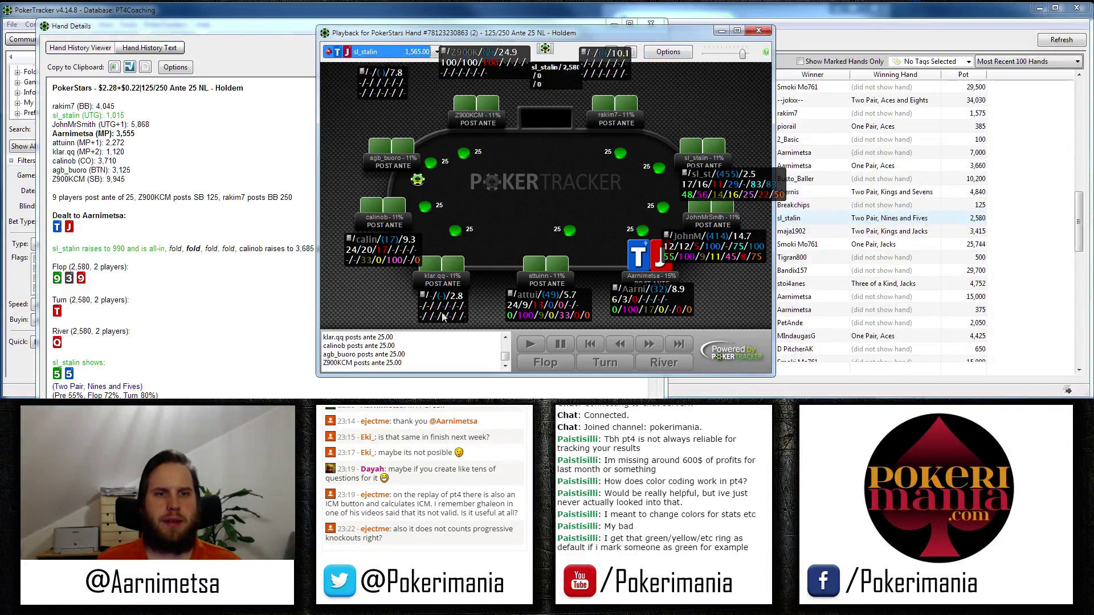
click(545, 48)
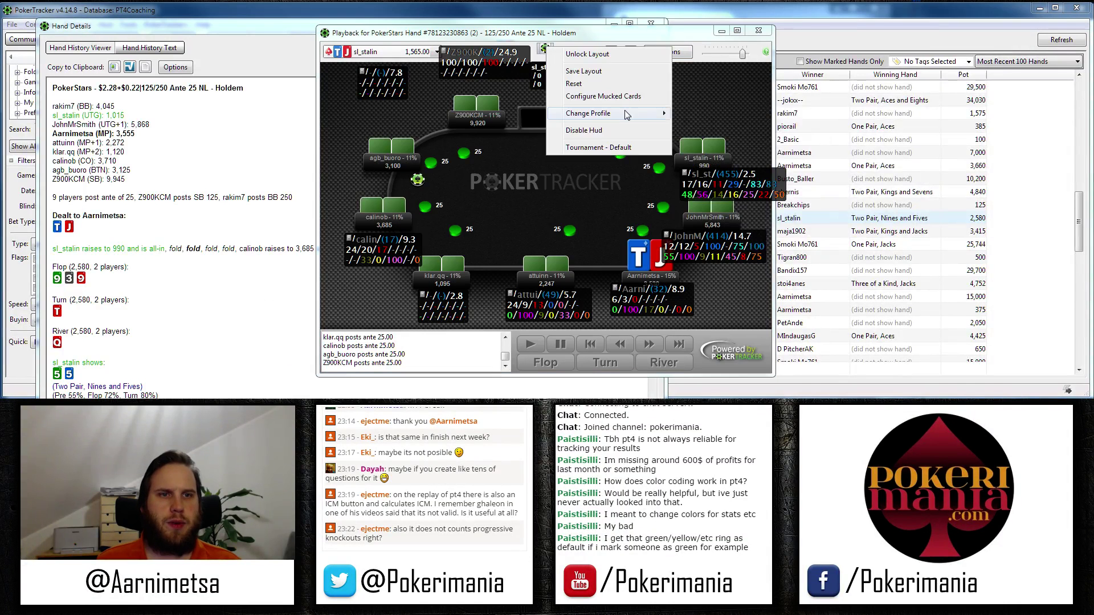
mouse_move(603, 113)
click(697, 116)
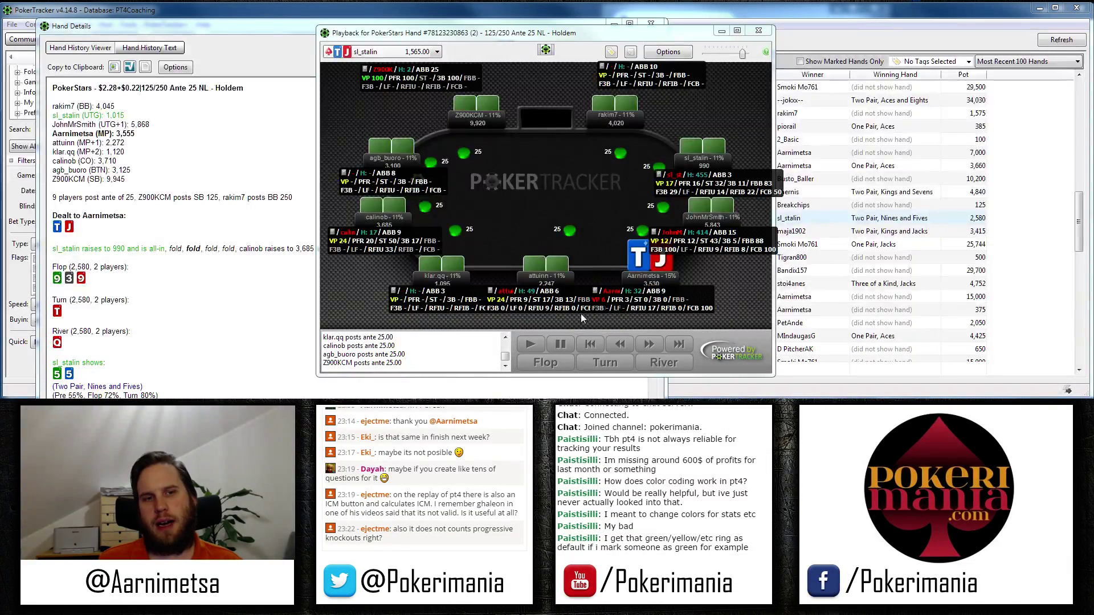
- Compare the VPIP stat colors across the players' HUDs, and close the hand details and playback
mouse_move(603, 307)
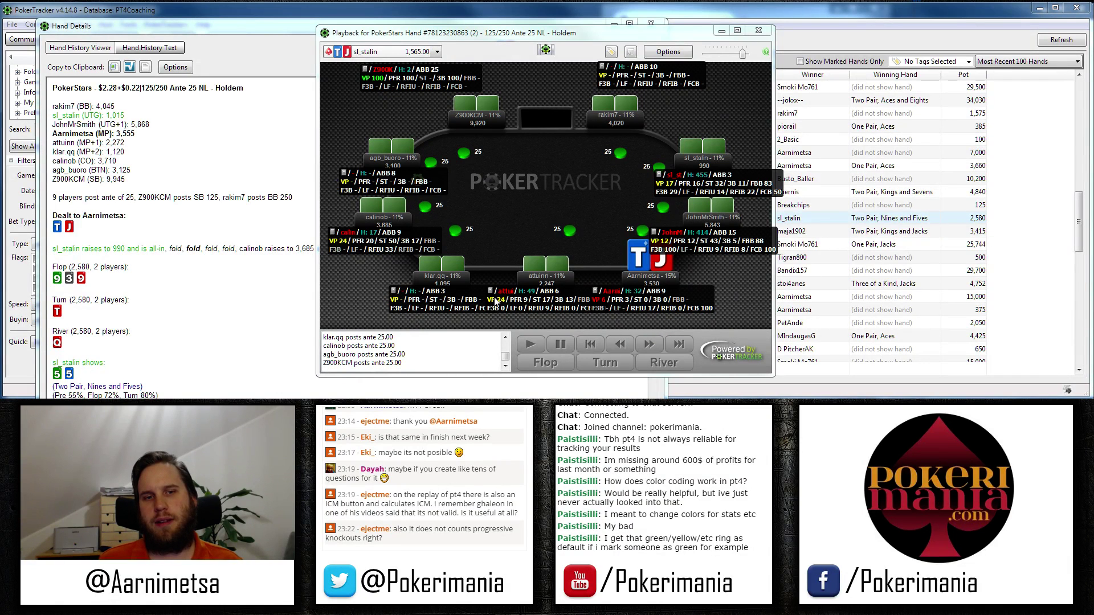
mouse_move(496, 305)
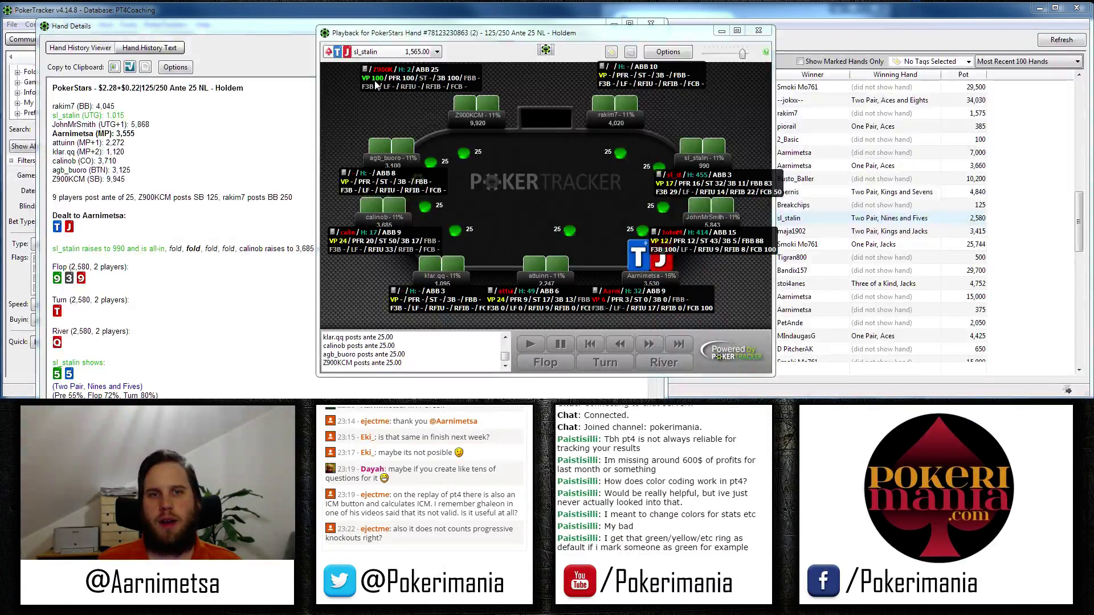
mouse_move(375, 84)
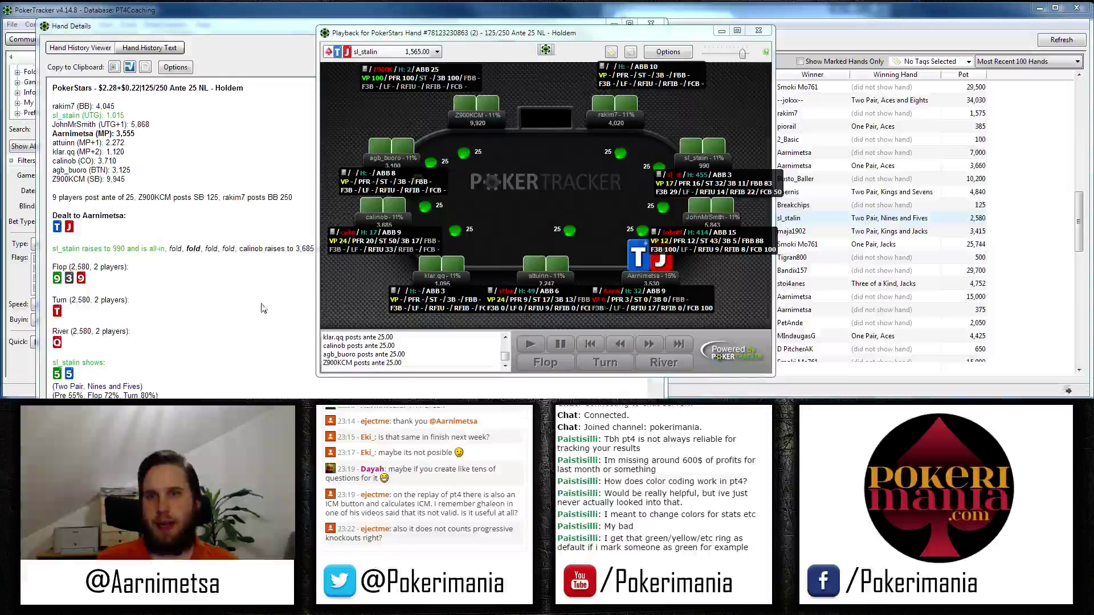
click(212, 42)
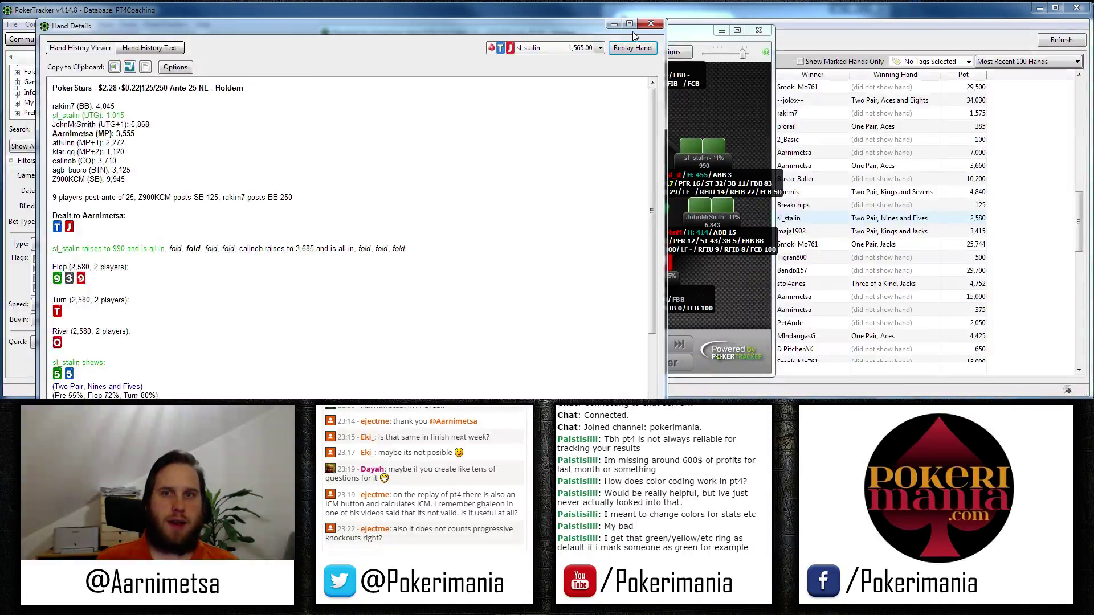
click(650, 24)
click(758, 30)
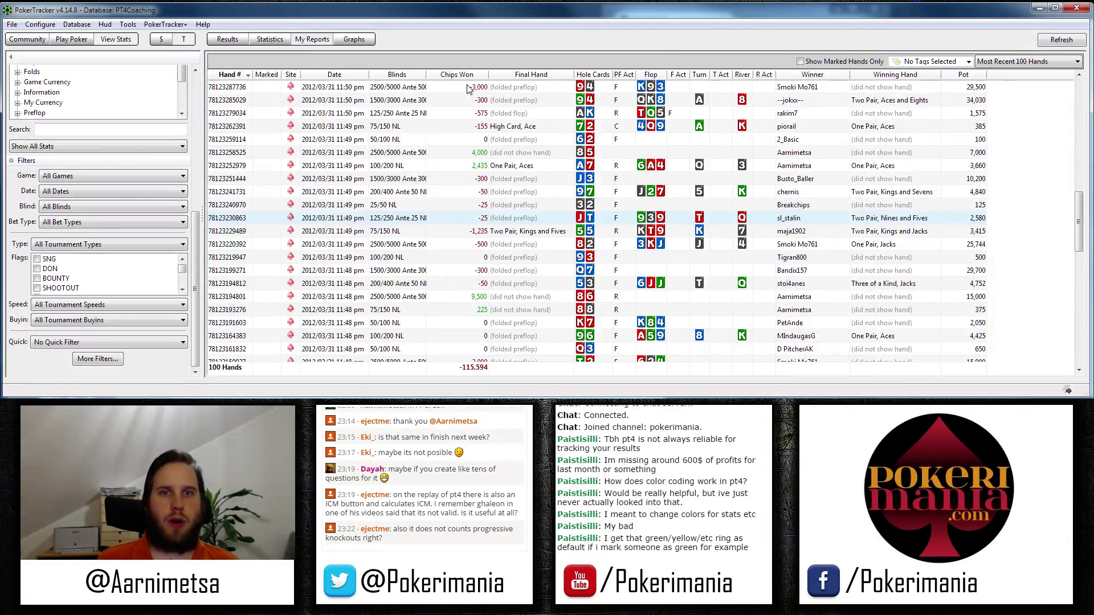
- Select all 2016/05/13 hands and open the hand history export to view its save folder, and leave without saving
scroll(456, 114, up, 10)
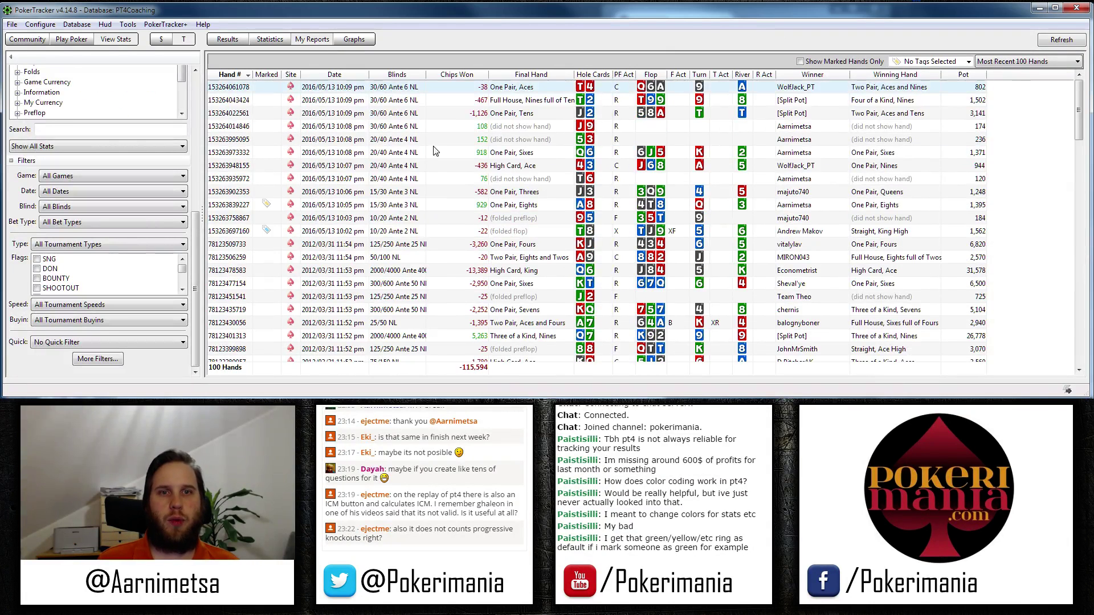
shift+click(405, 230)
right_click(405, 226)
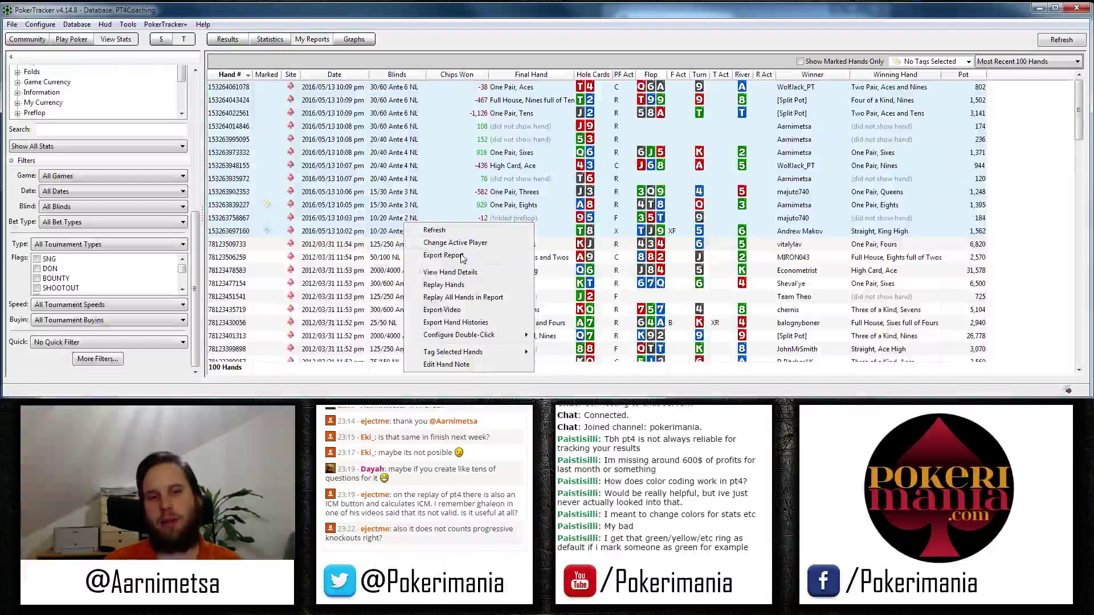
click(411, 323)
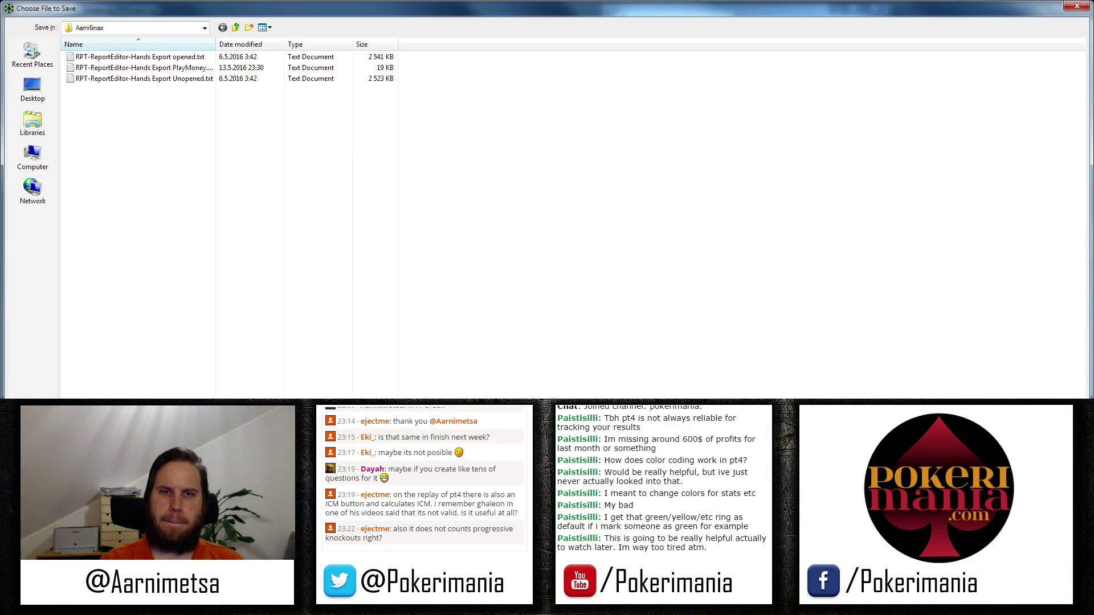
key(Escape)
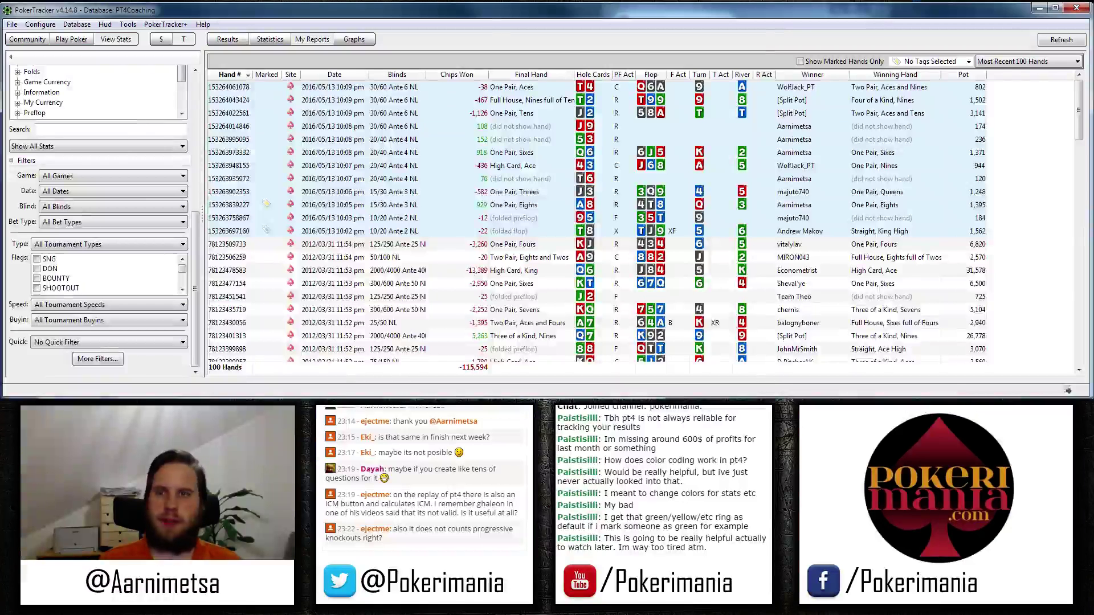
- Switch to HoldemResources Calculator, import the RPT-ReportEditor-Hands Export PlayMoney hand history file, and list the imported tournament's hands
key(alt+Tab)
click(31, 53)
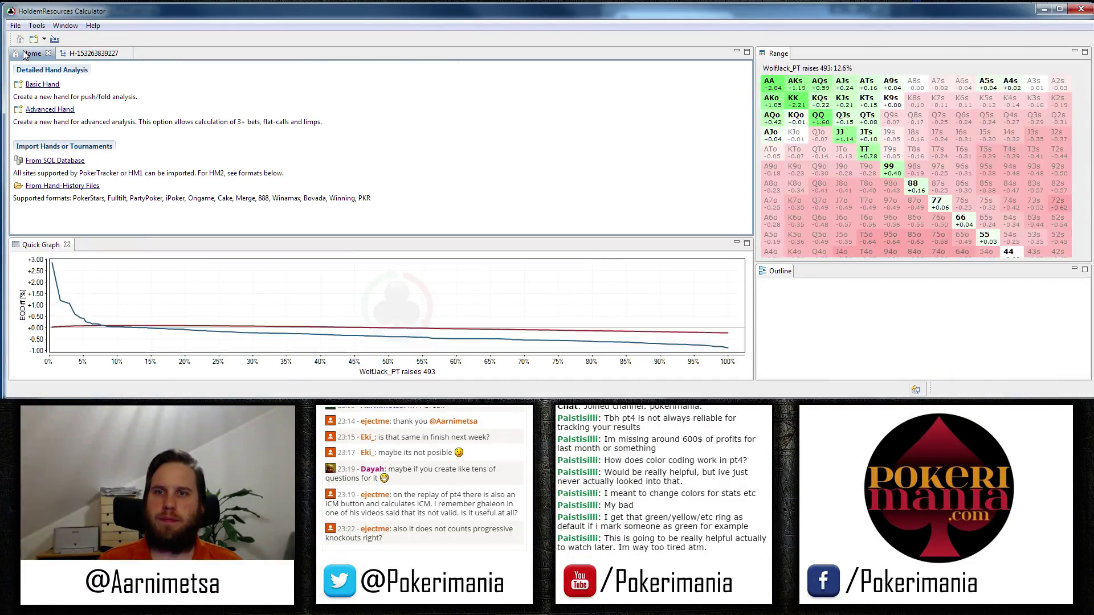
click(67, 186)
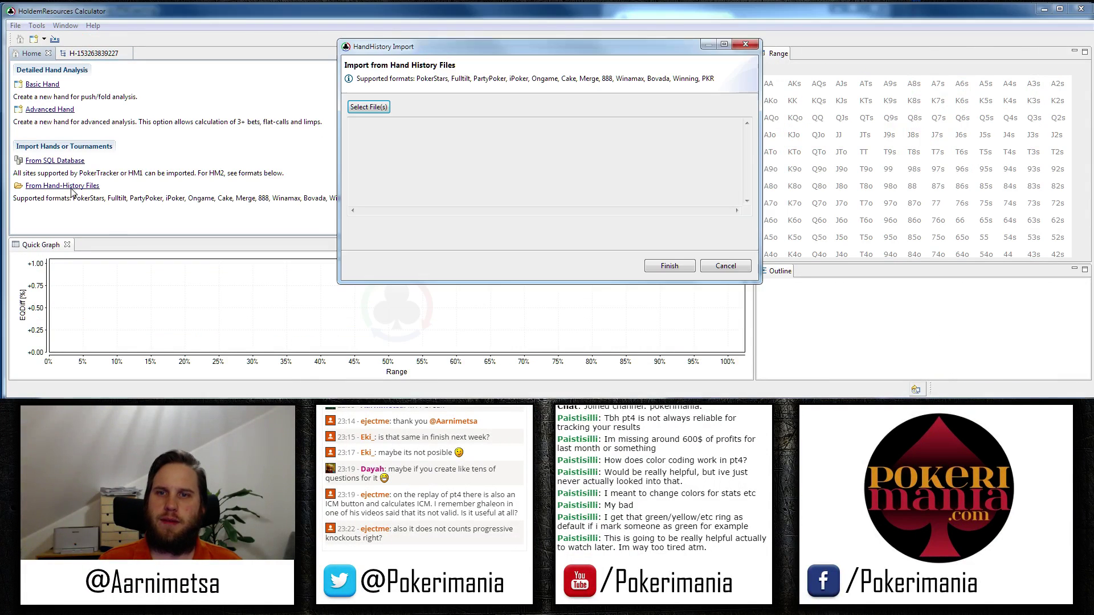
click(384, 109)
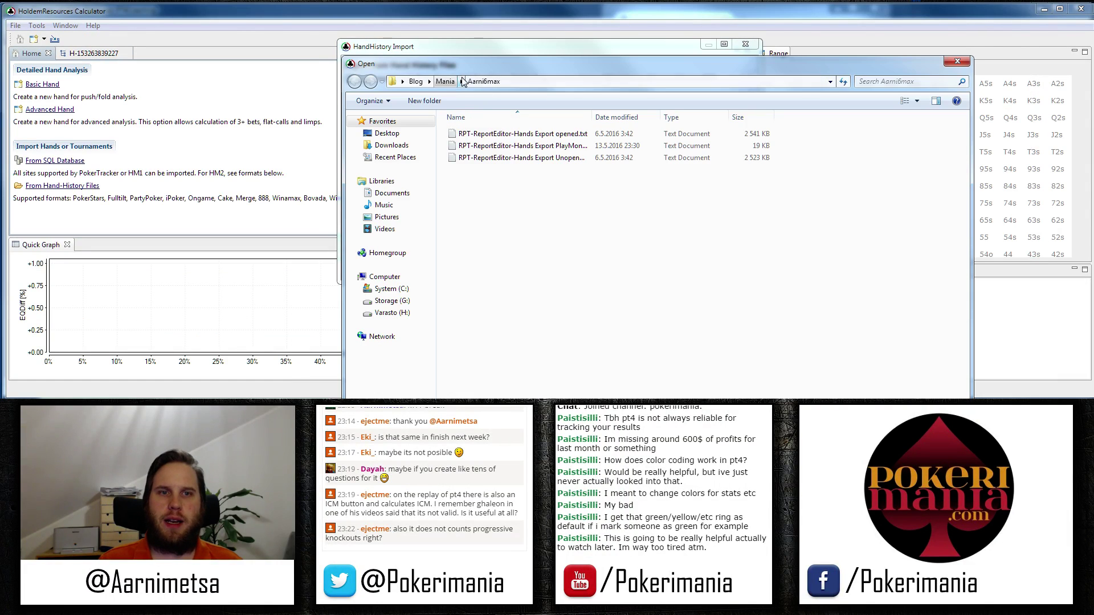
double_click(530, 146)
click(669, 267)
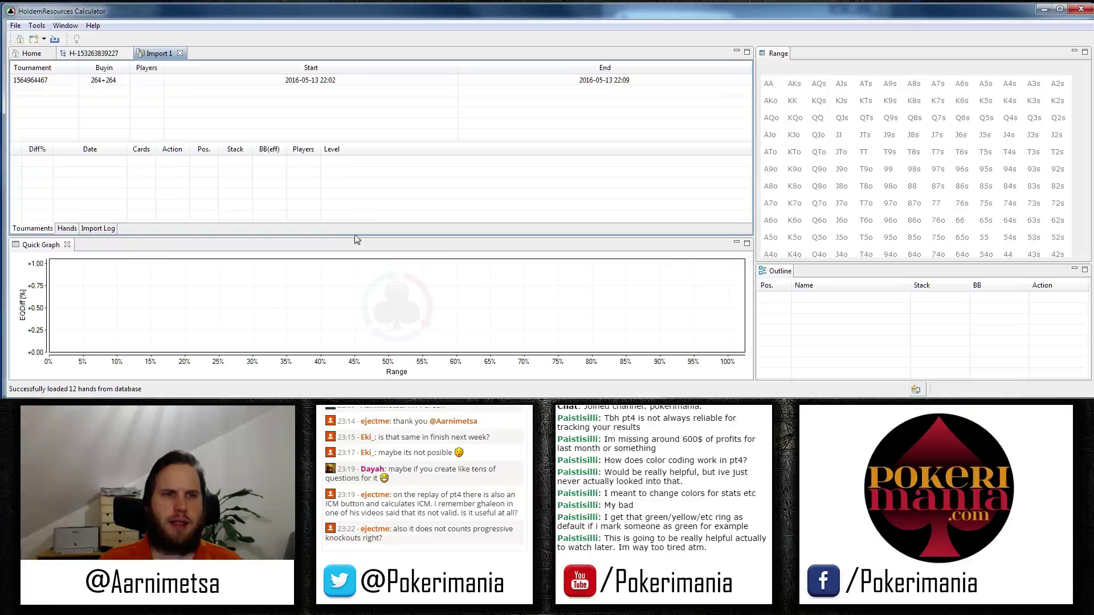
click(127, 80)
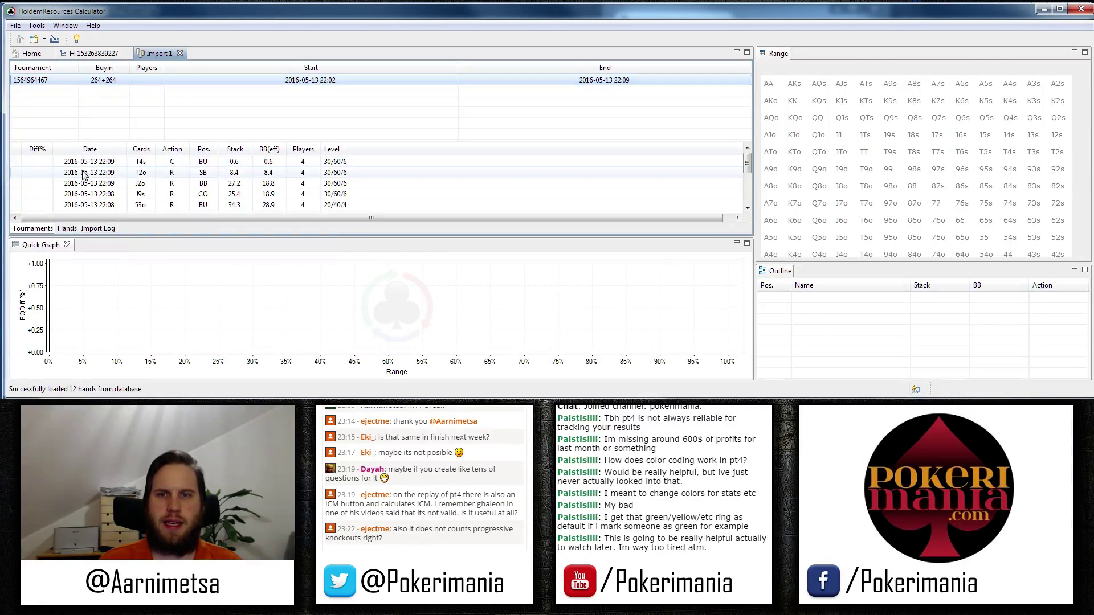
- Run Quick Analyze on the imported tournament with the full single-table prize structure of 50, 30 and 20
right_click(71, 85)
click(102, 89)
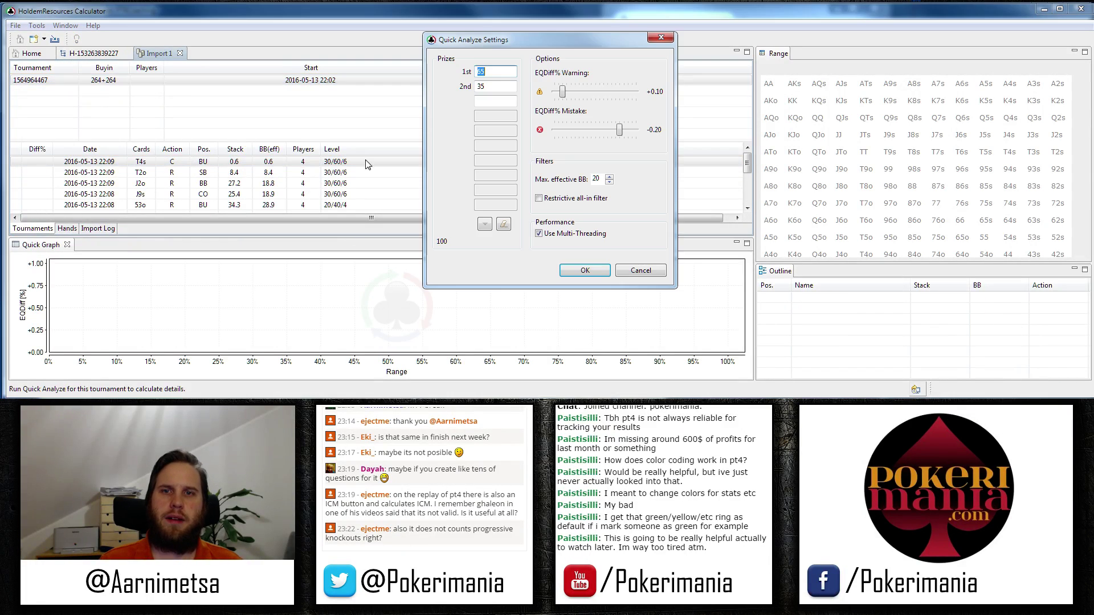
click(485, 224)
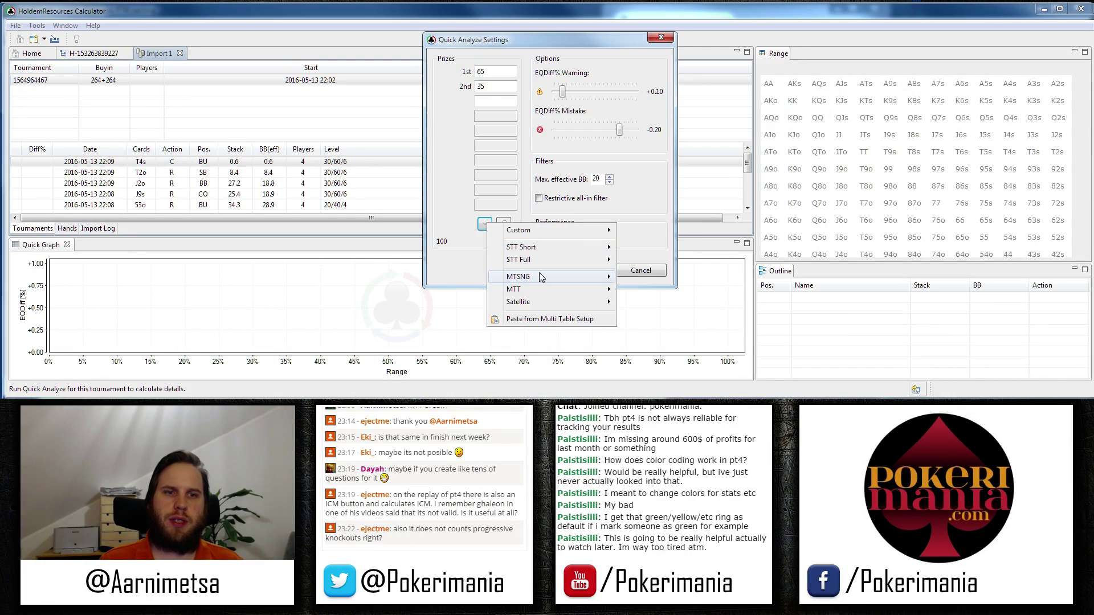
mouse_move(549, 261)
click(643, 260)
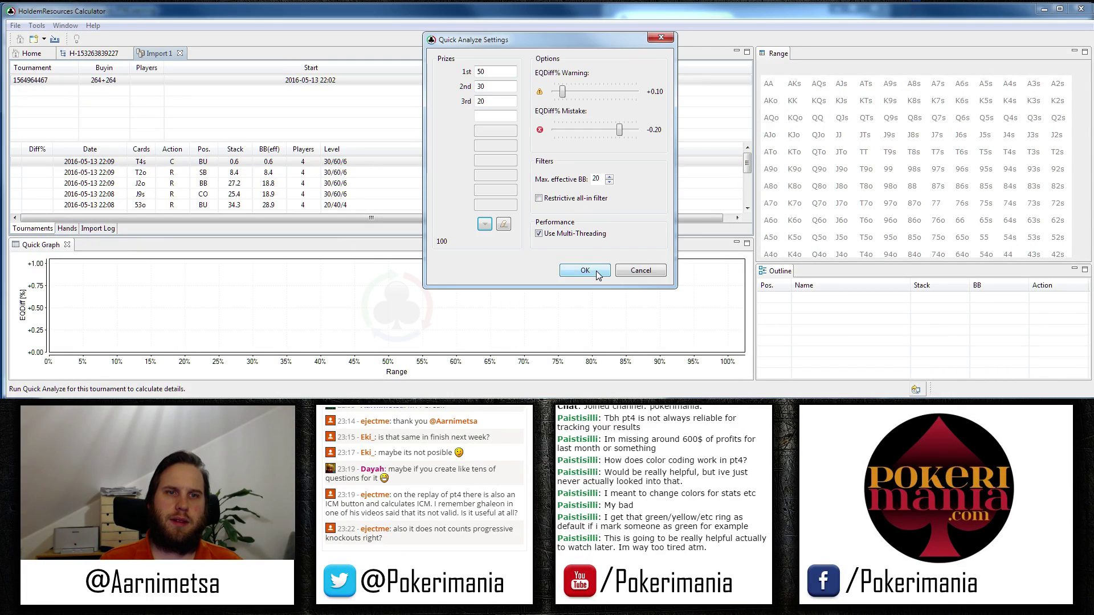
click(593, 268)
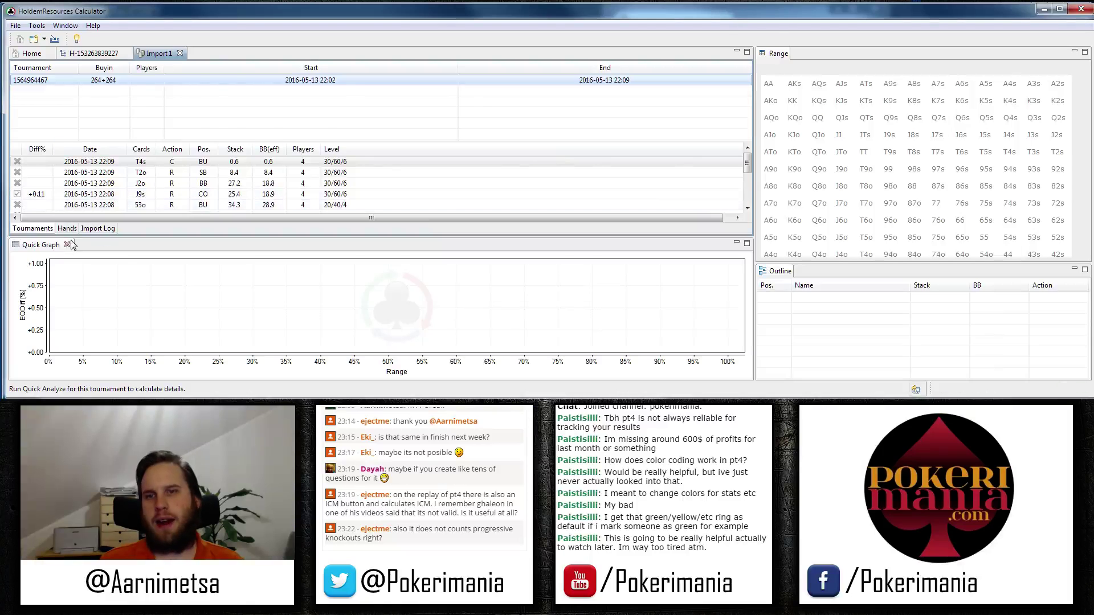
- List the analyzed hands sorted by Diff% and inspect why the small-blind T2o hand was not analyzed
click(38, 68)
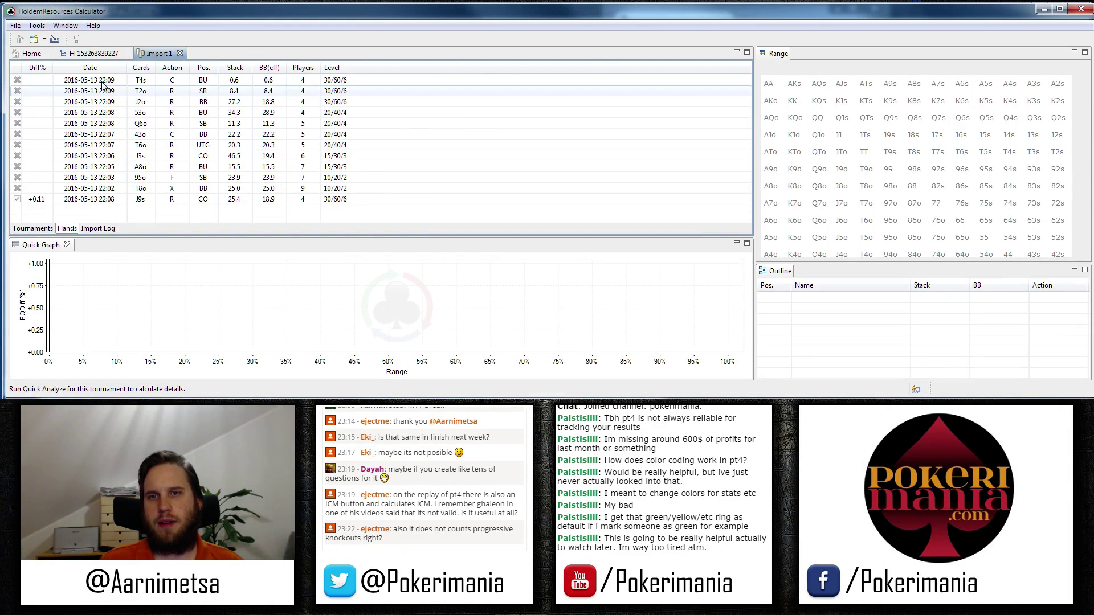
click(265, 93)
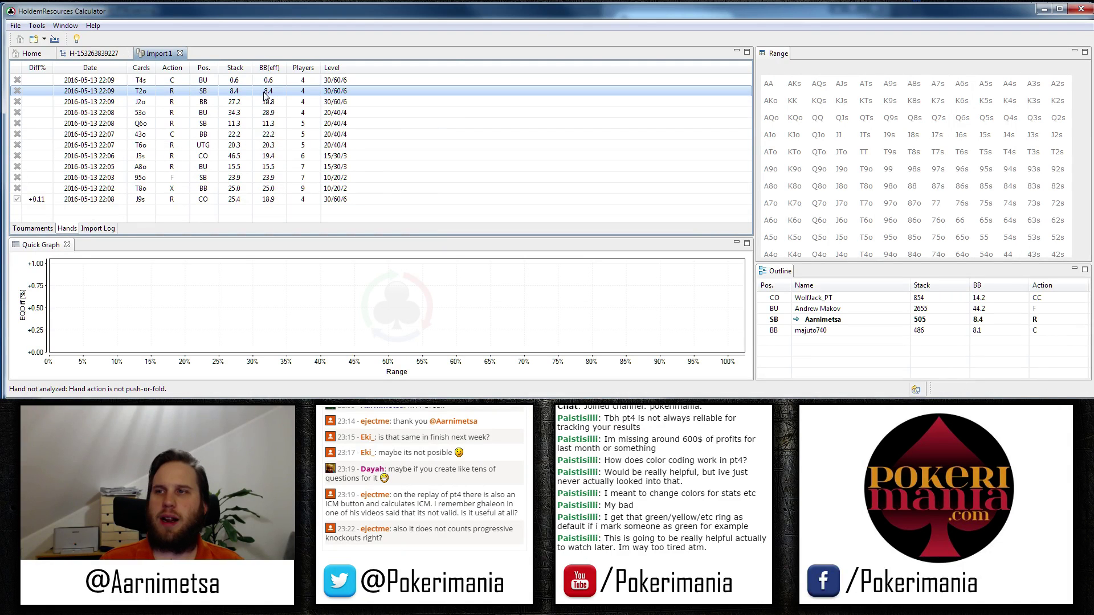
- Switch to PokerTracker 4, select all hands in the report, and export their hand histories as RPT-ReportEditor-Hands Export.txt
click(1043, 9)
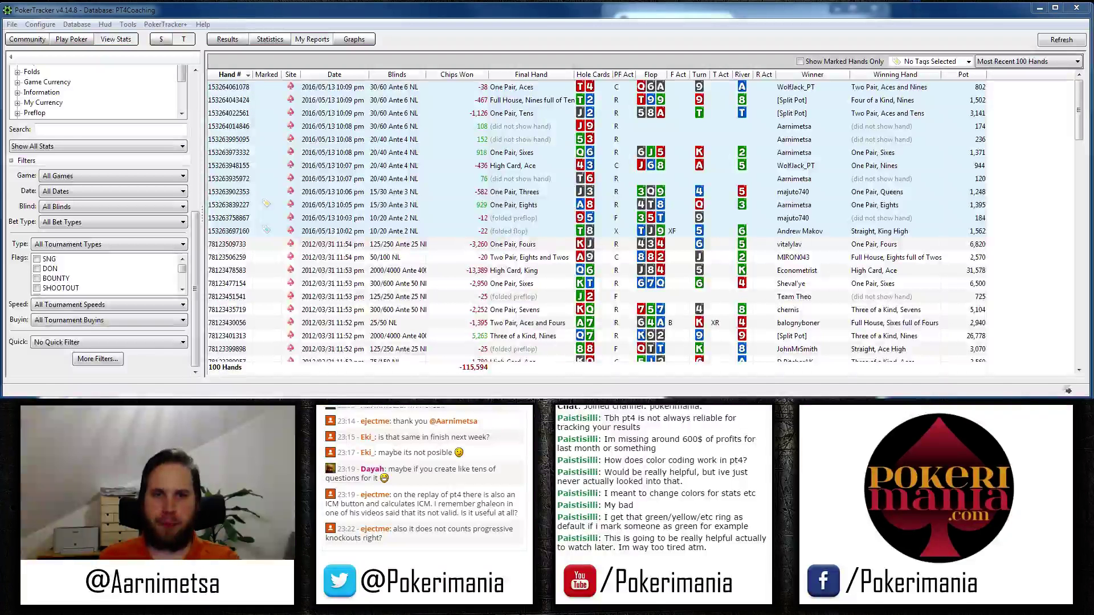
click(266, 140)
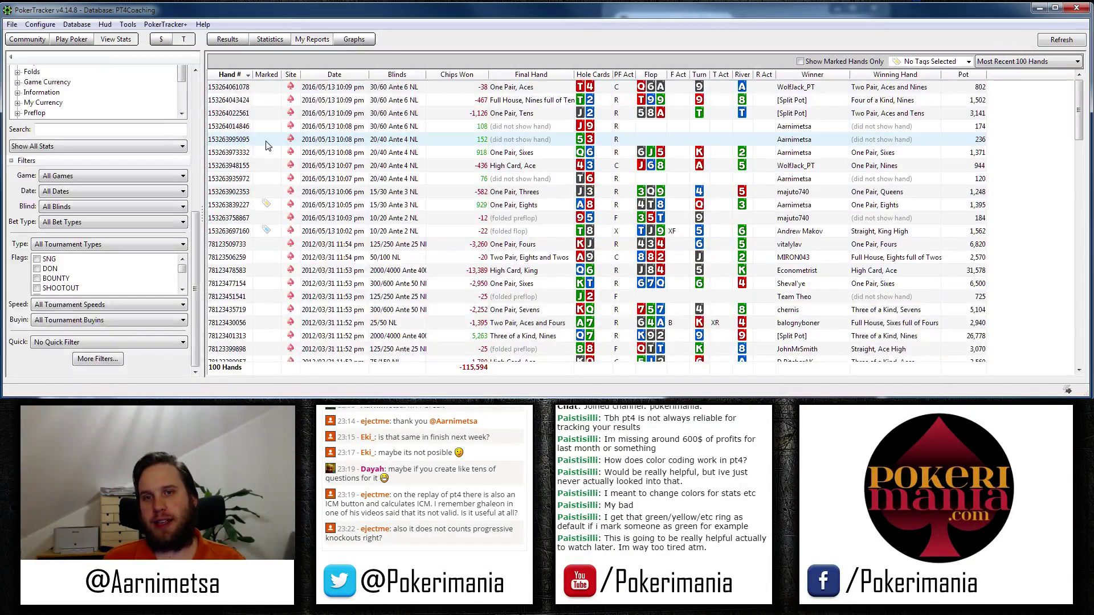
key(ctrl+a)
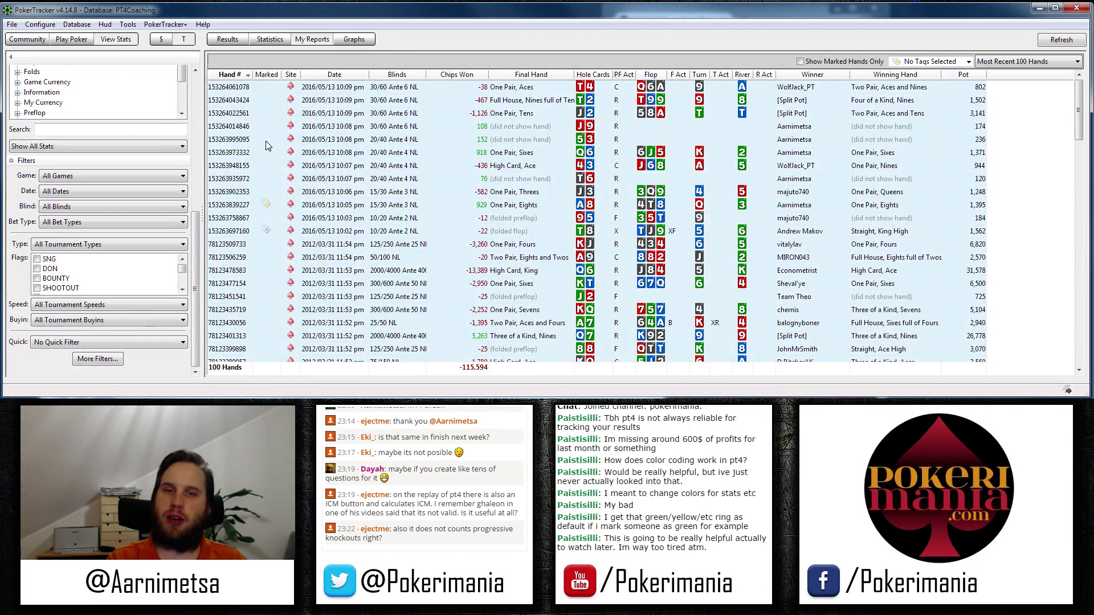
right_click(267, 146)
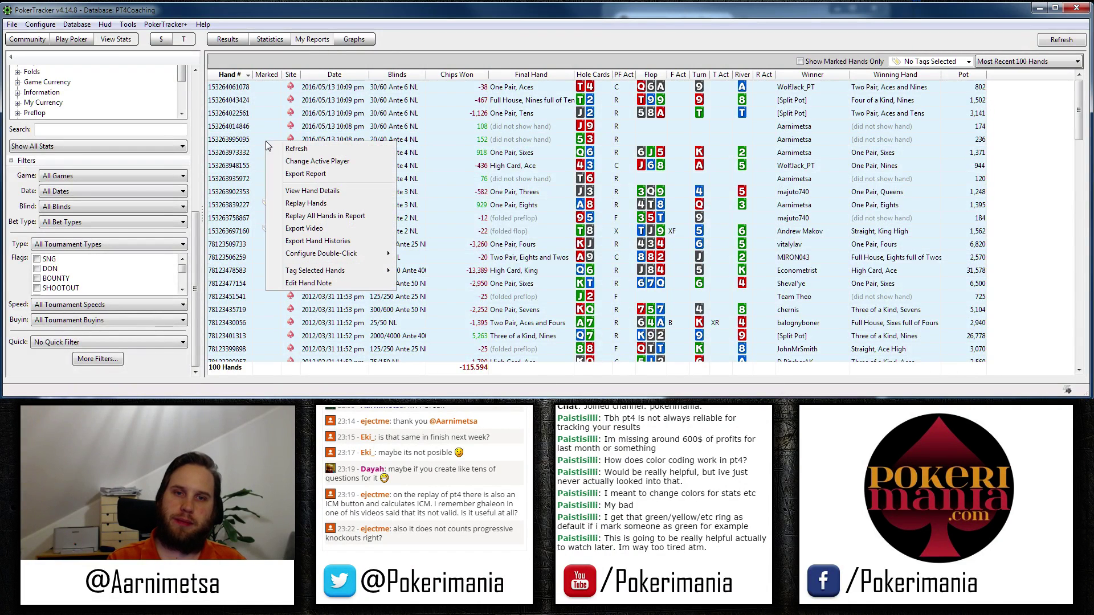
click(268, 148)
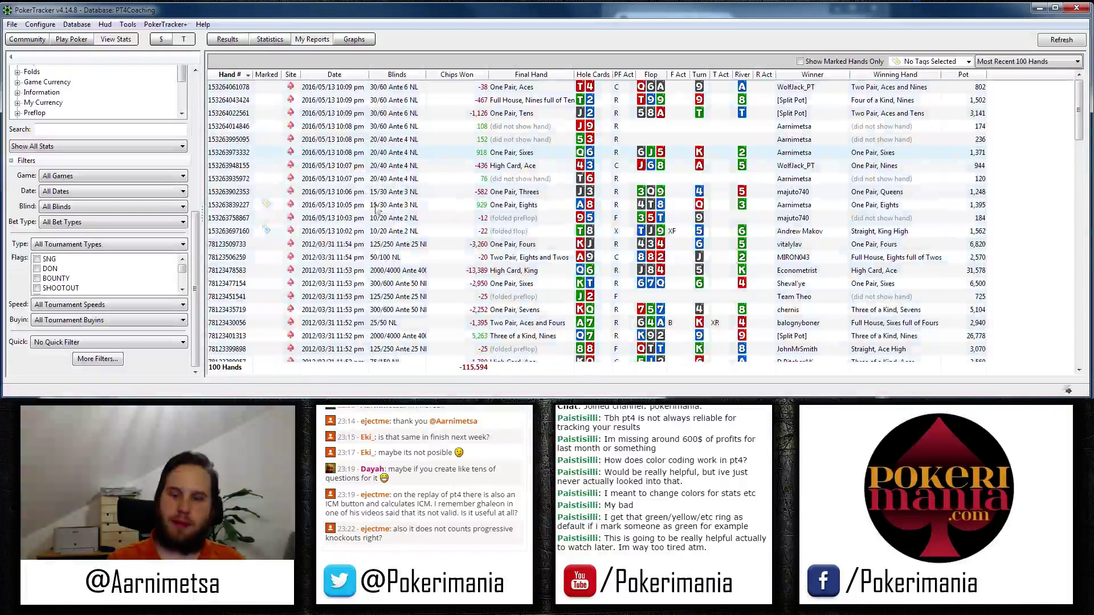
key(ctrl+a)
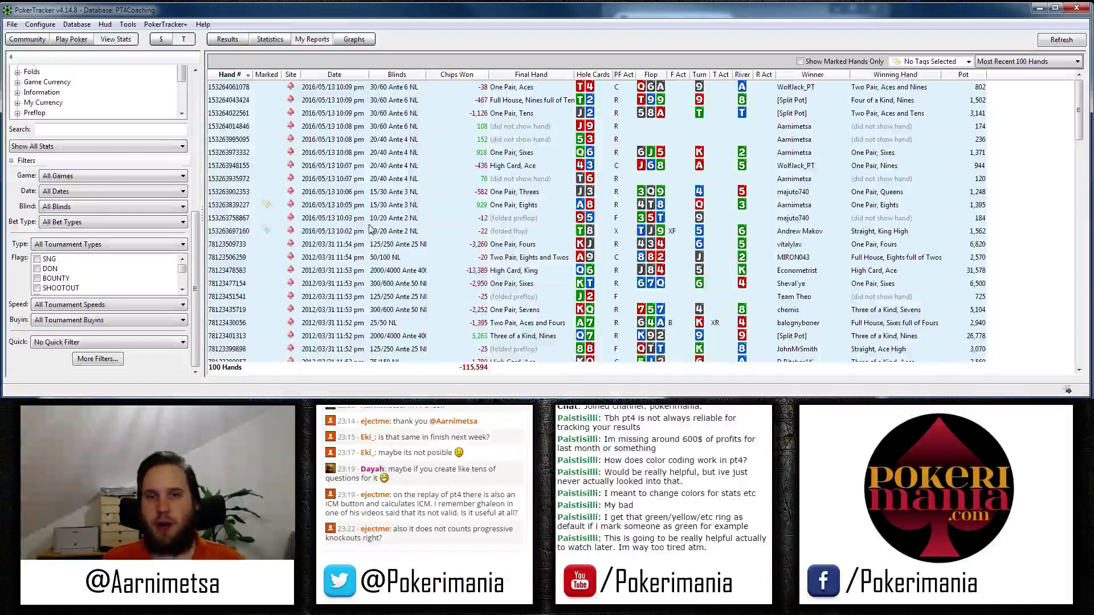
right_click(328, 267)
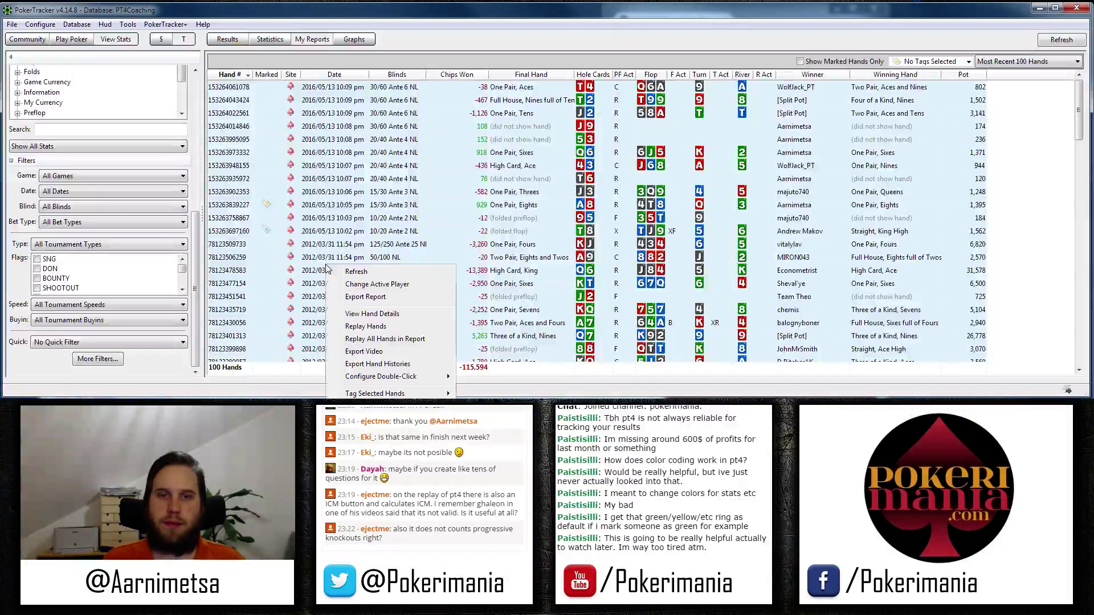
click(393, 364)
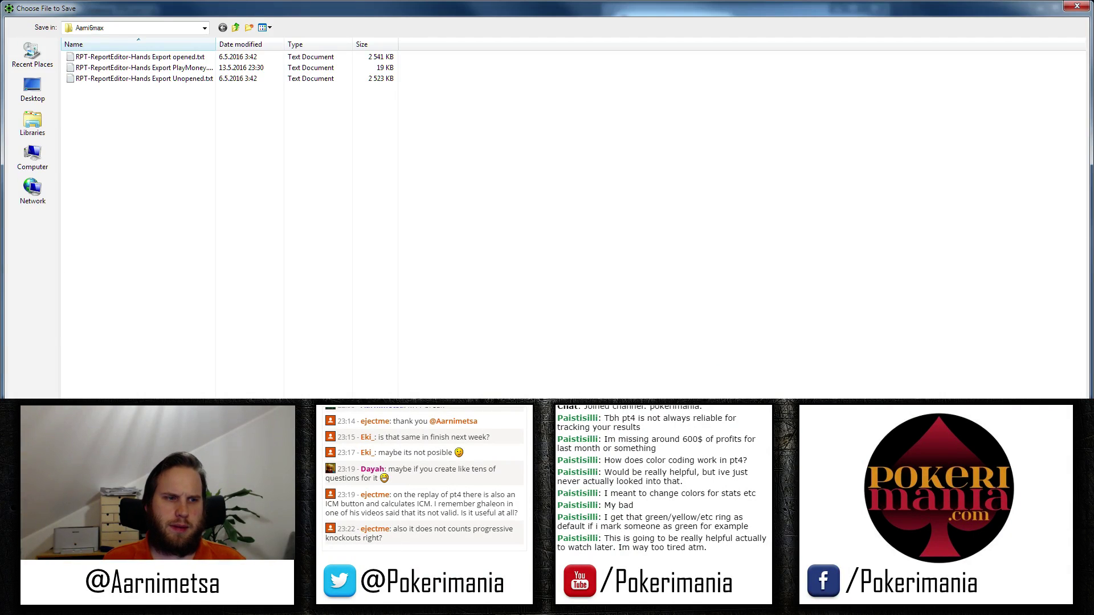
key(Return)
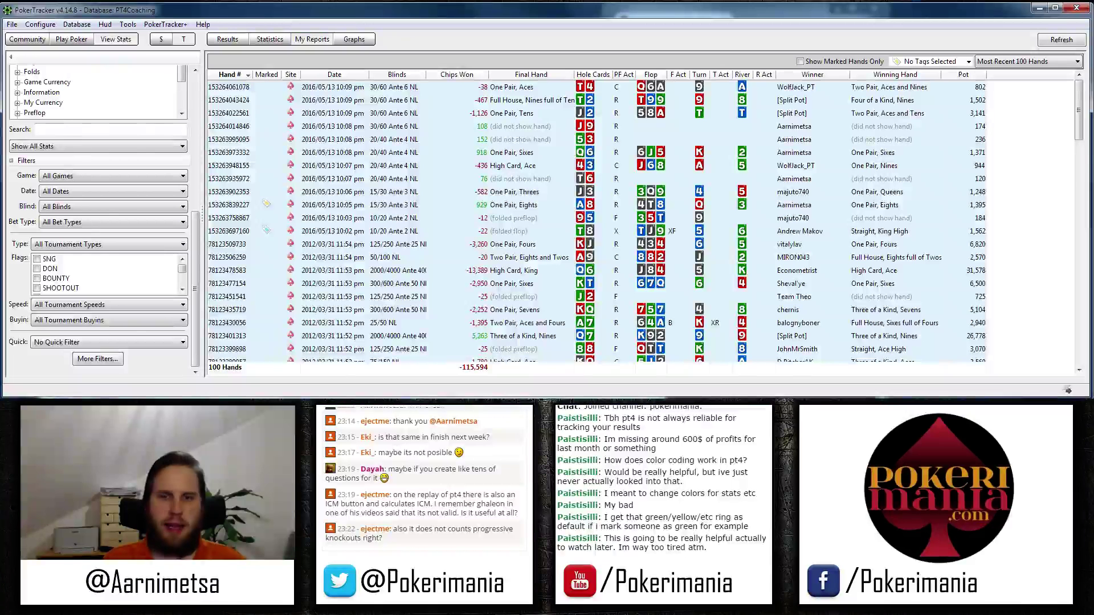
- Switch to HoldemResources Calculator and import the RPT-ReportEditor-Hands Export.txt hand history file
key(alt+Tab)
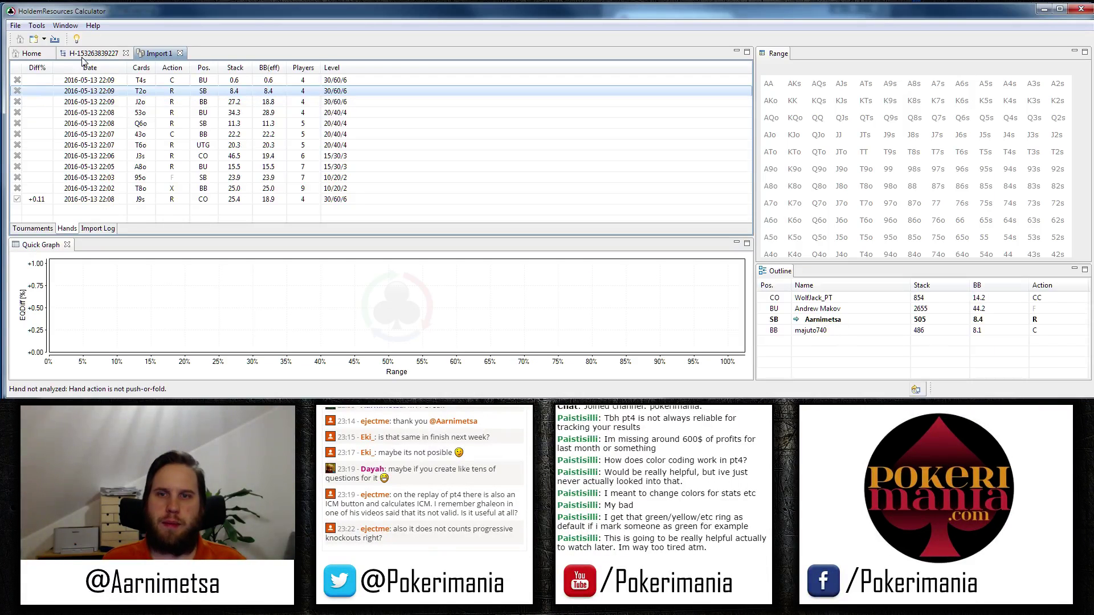
click(25, 54)
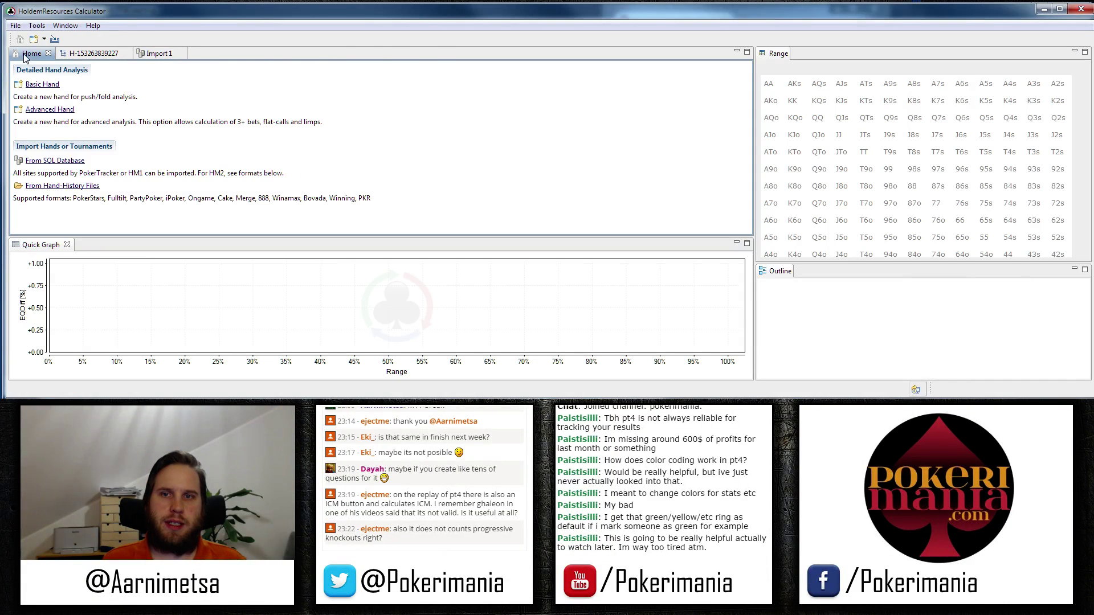
click(62, 186)
click(368, 107)
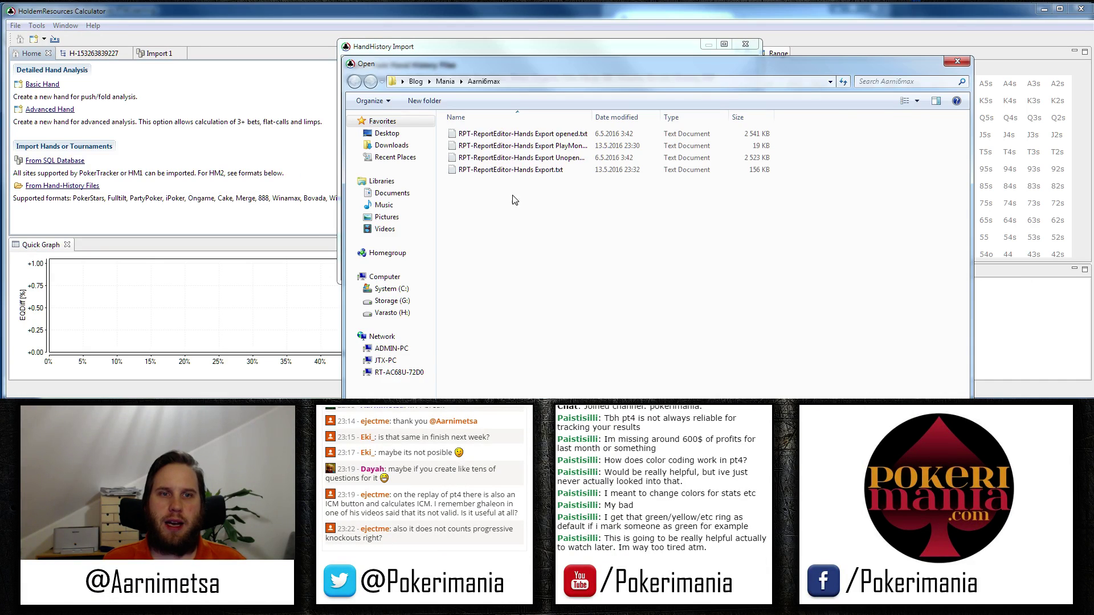
double_click(520, 178)
click(670, 266)
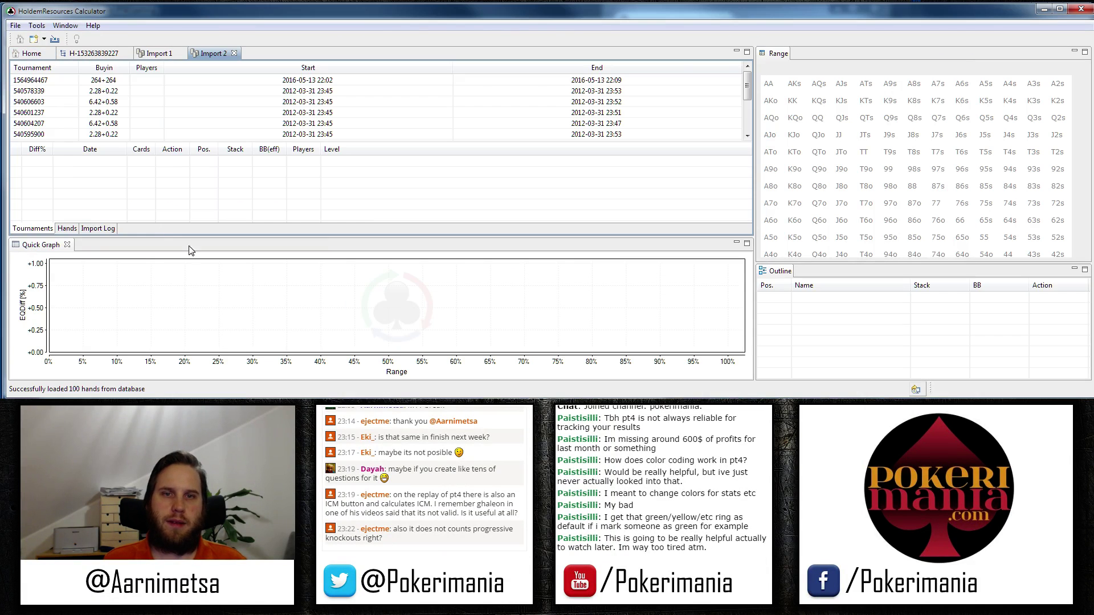
- Select all tournaments in the new import and run Quick Analyze on them
click(159, 102)
key(ctrl+a)
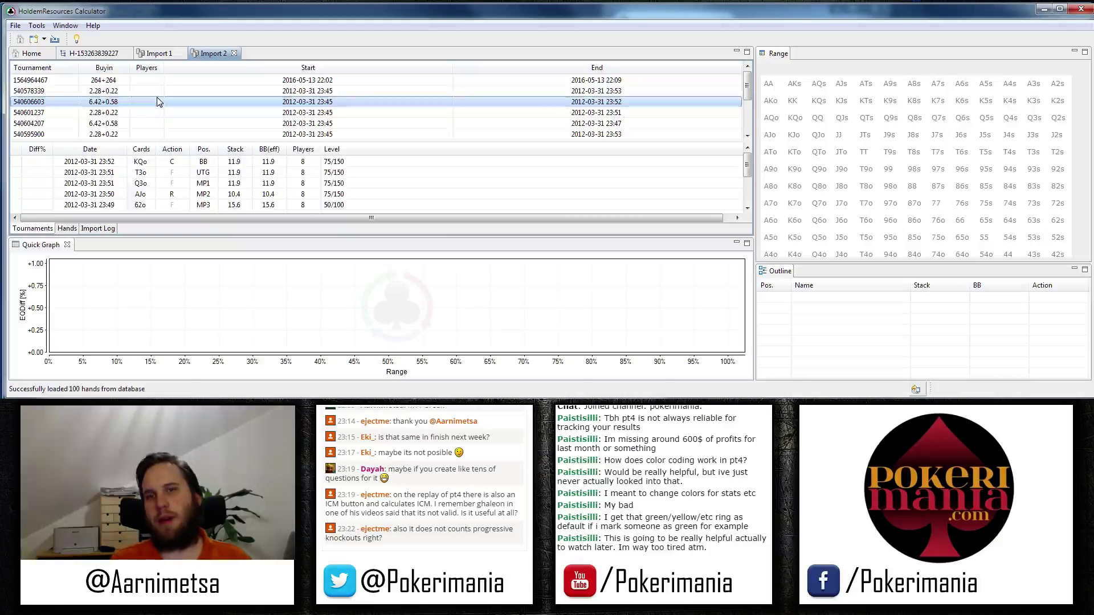
right_click(157, 98)
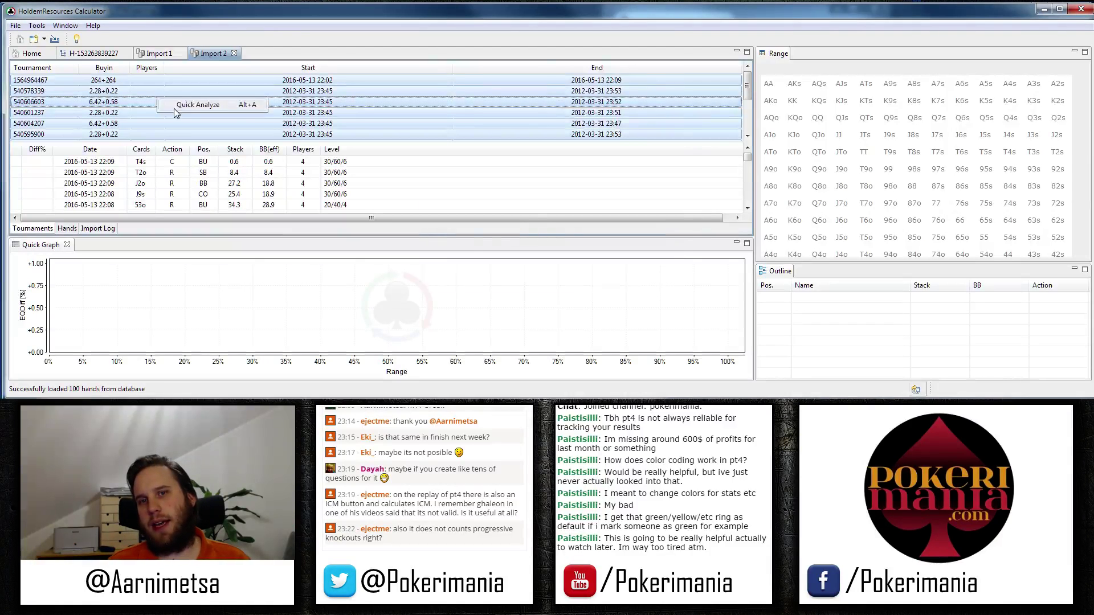
click(173, 108)
click(584, 270)
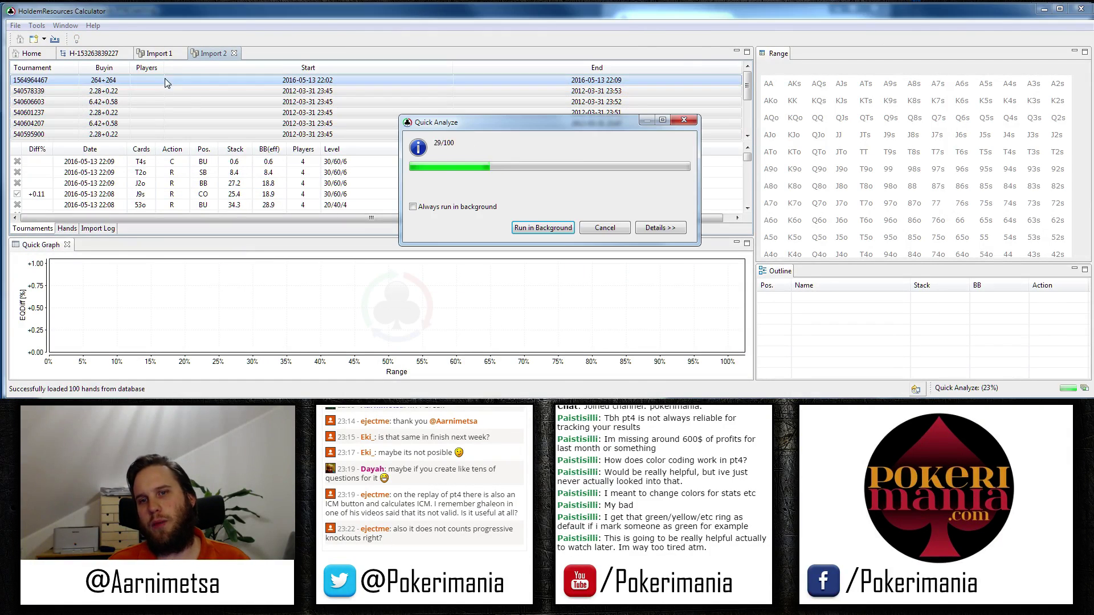
- Review the analyzed hands of all tournaments sorted by Diff%, and return to PokerTracker 4
click(67, 227)
click(37, 67)
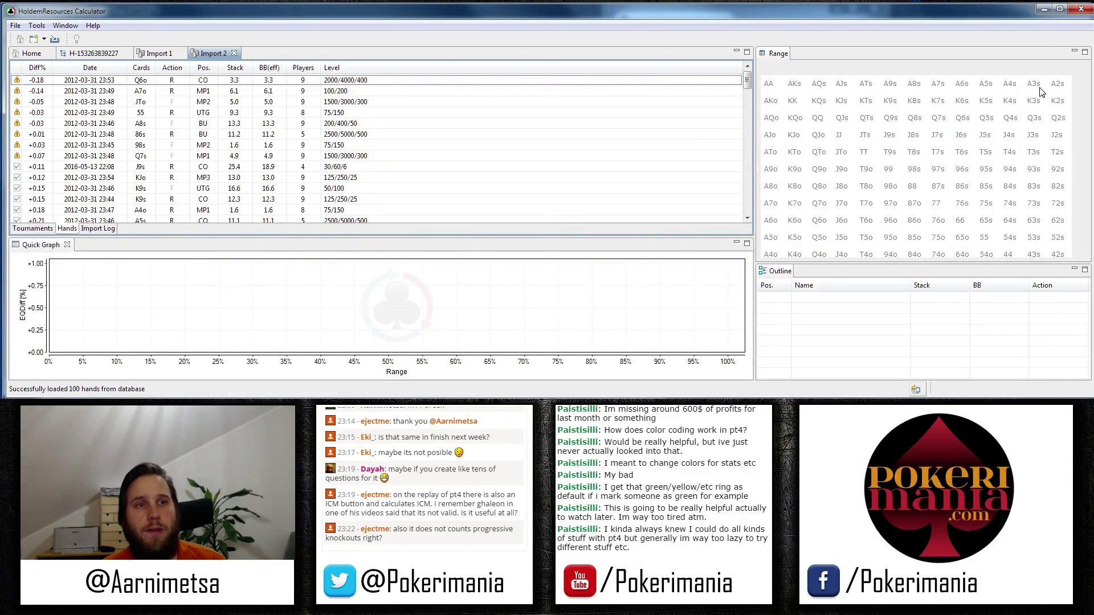
click(1043, 10)
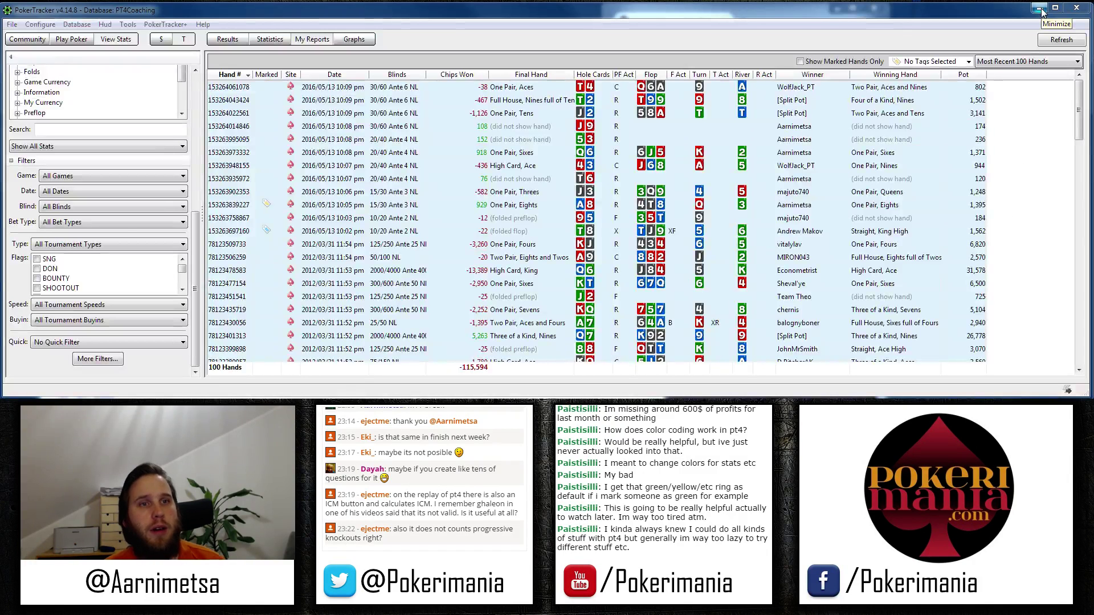